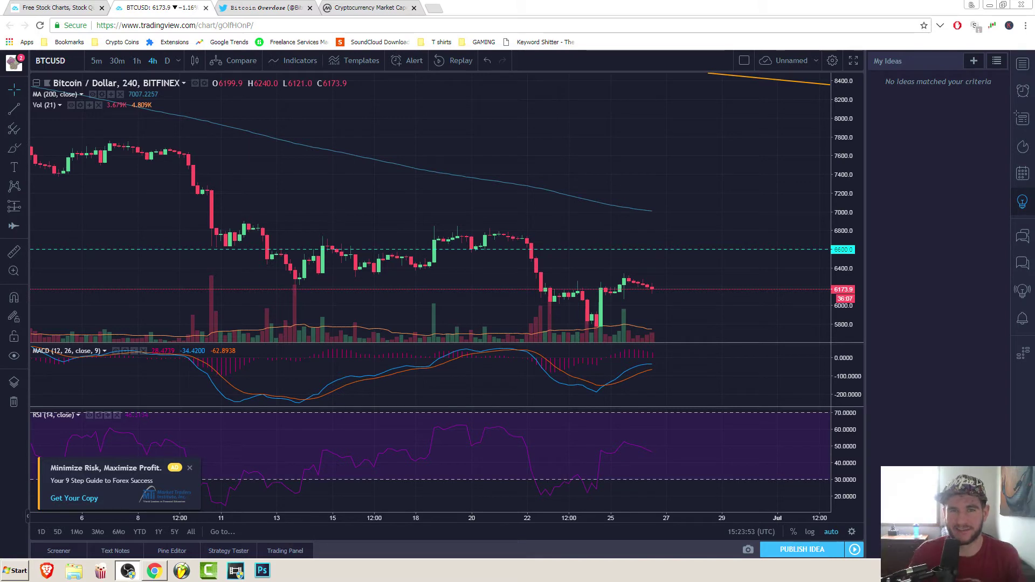
# - Scroll through the Twitter profile's pinned and recent tweets, then back to the top
pyautogui.click(264, 9)
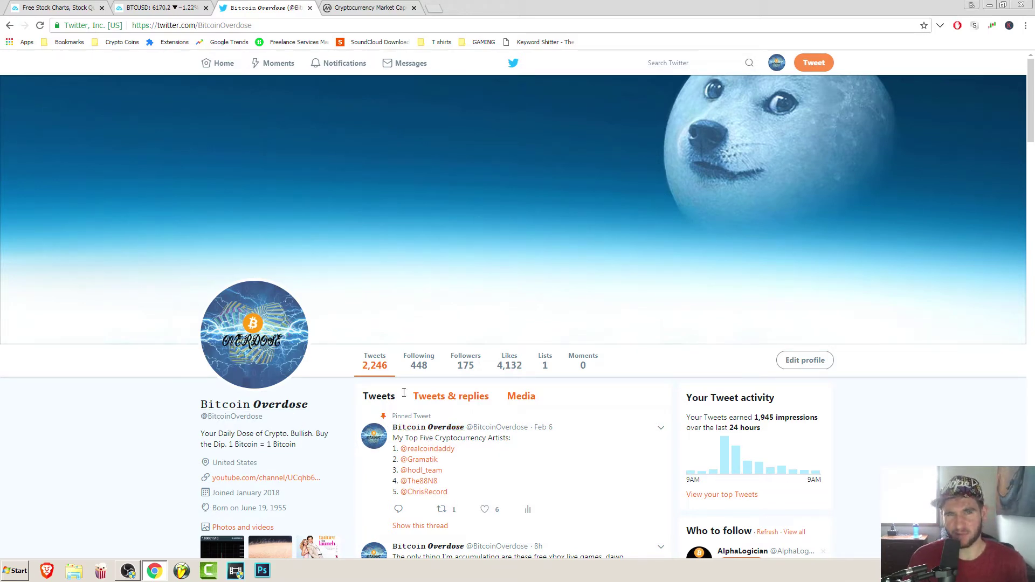
pyautogui.scroll(-6, 330, 400)
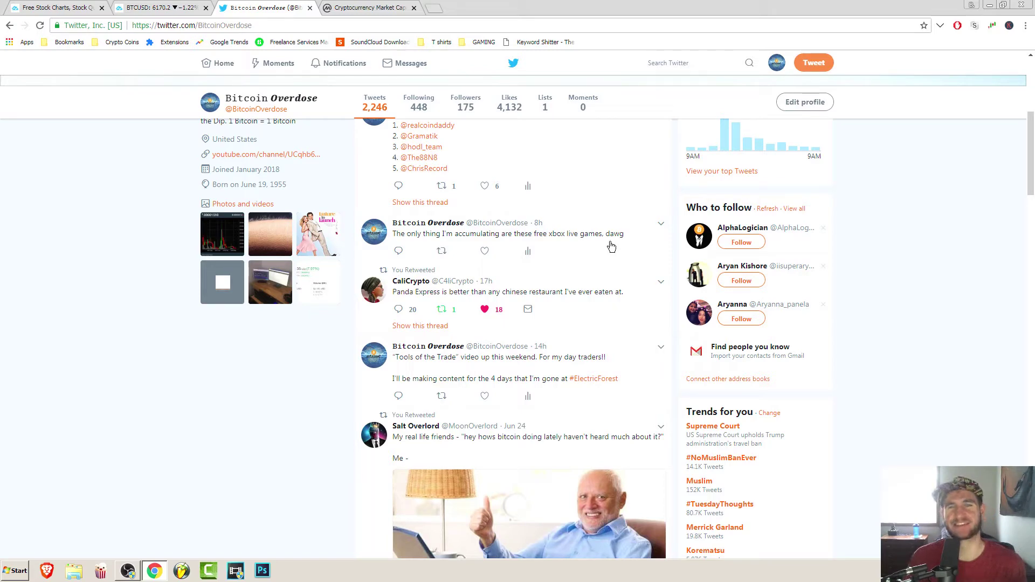
pyautogui.scroll(-3, 589, 268)
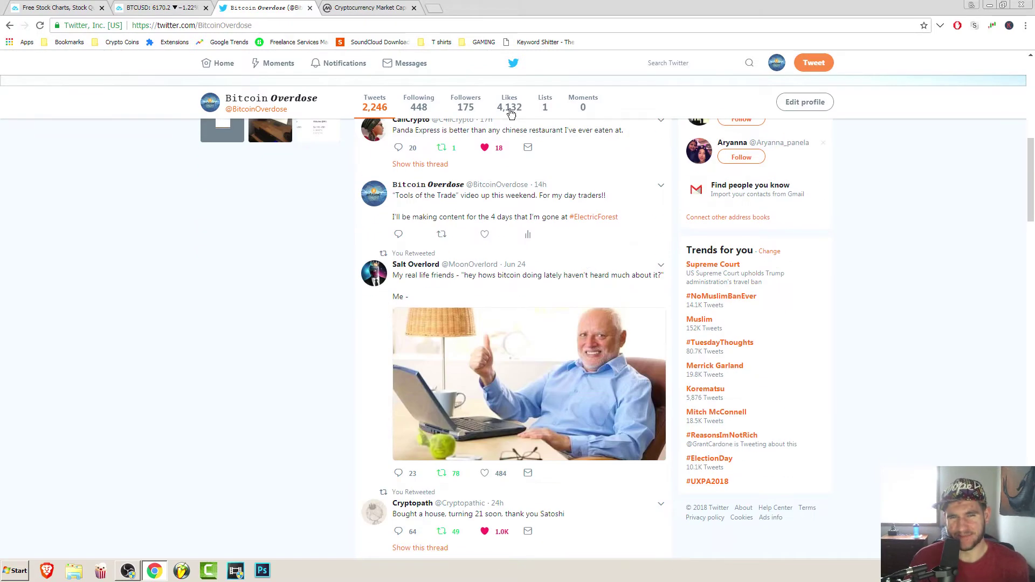
pyautogui.scroll(4, 306, 406)
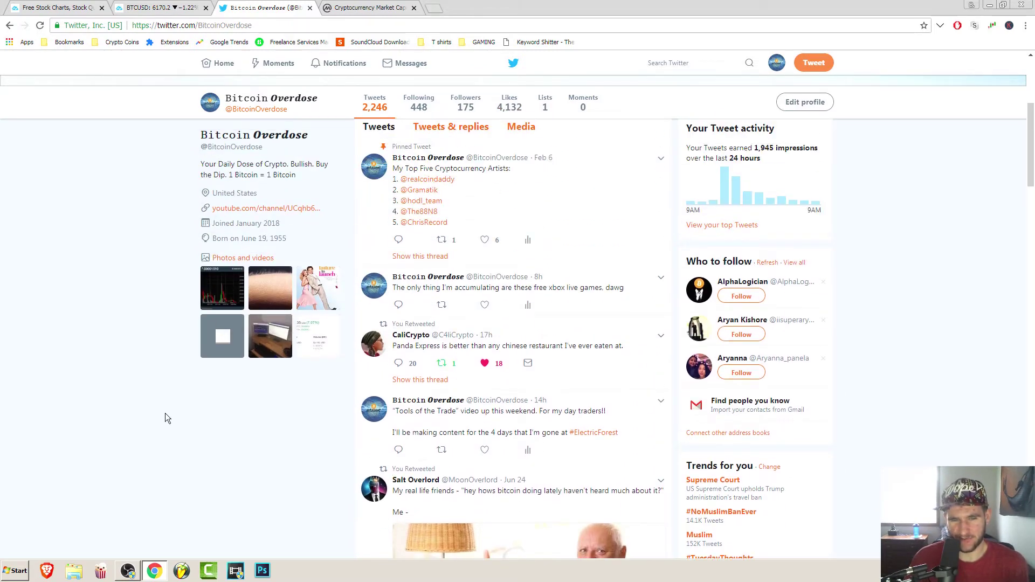
pyautogui.scroll(4, 165, 395)
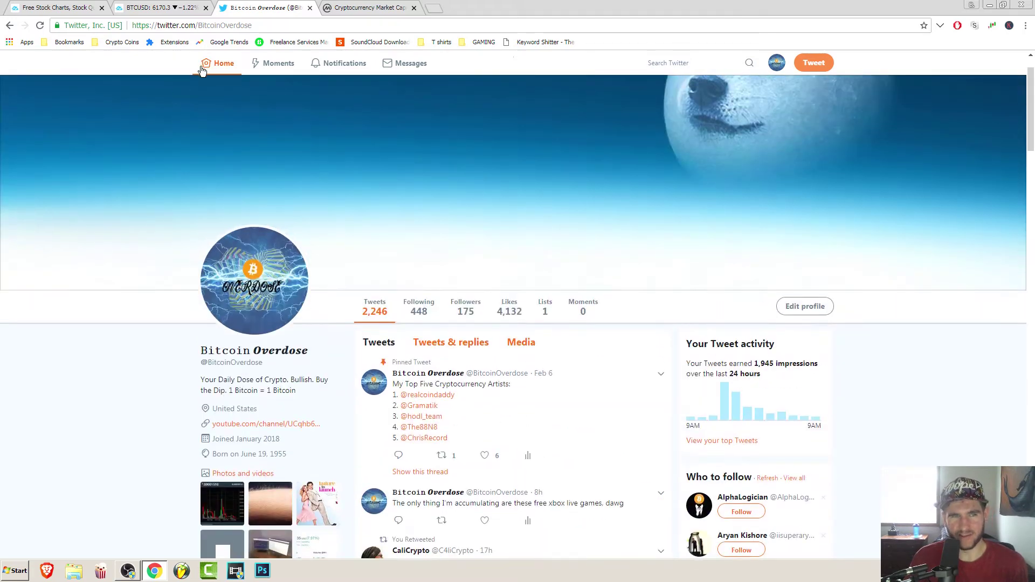
# - Glance at the BTCUSD chart, then scroll through the latest tweets on the Twitter home timeline
pyautogui.click(173, 7)
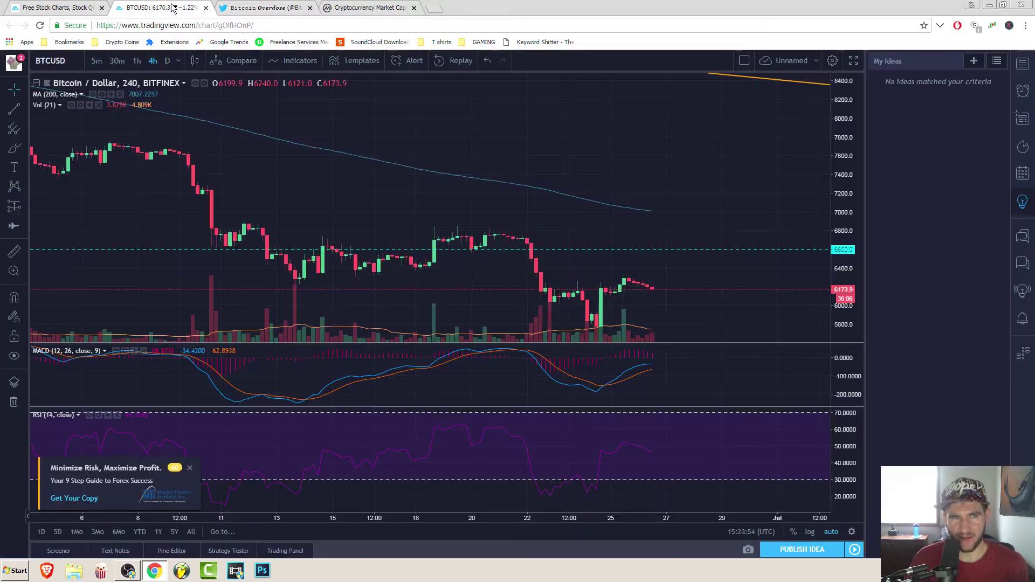
pyautogui.click(264, 8)
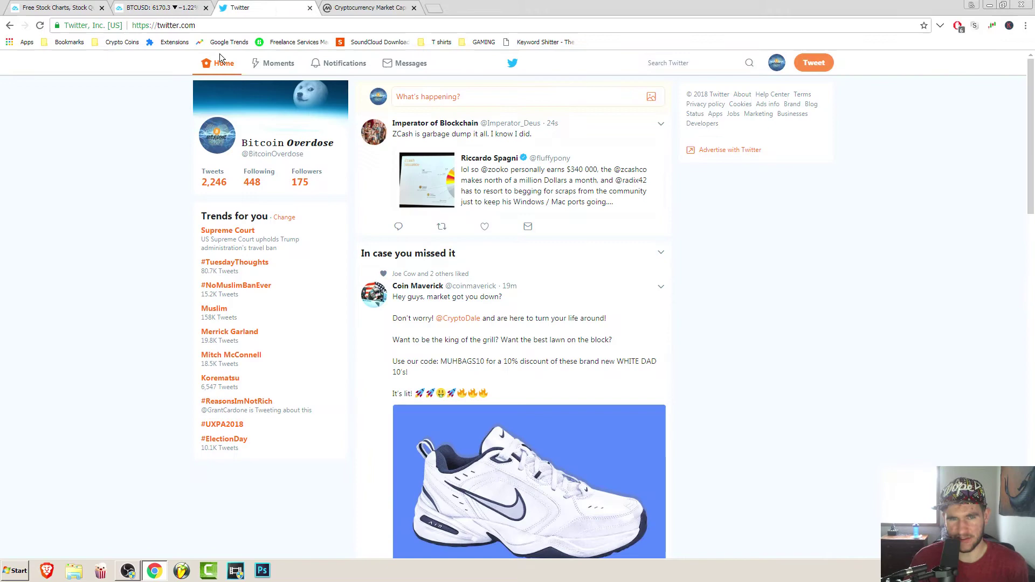
pyautogui.scroll(-5, 122, 293)
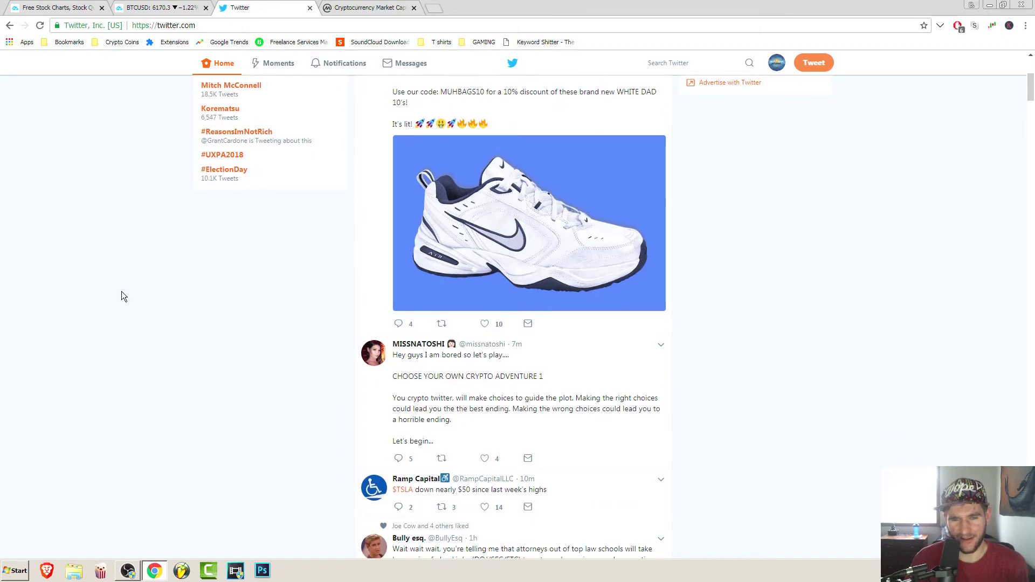
pyautogui.scroll(-6, 121, 291)
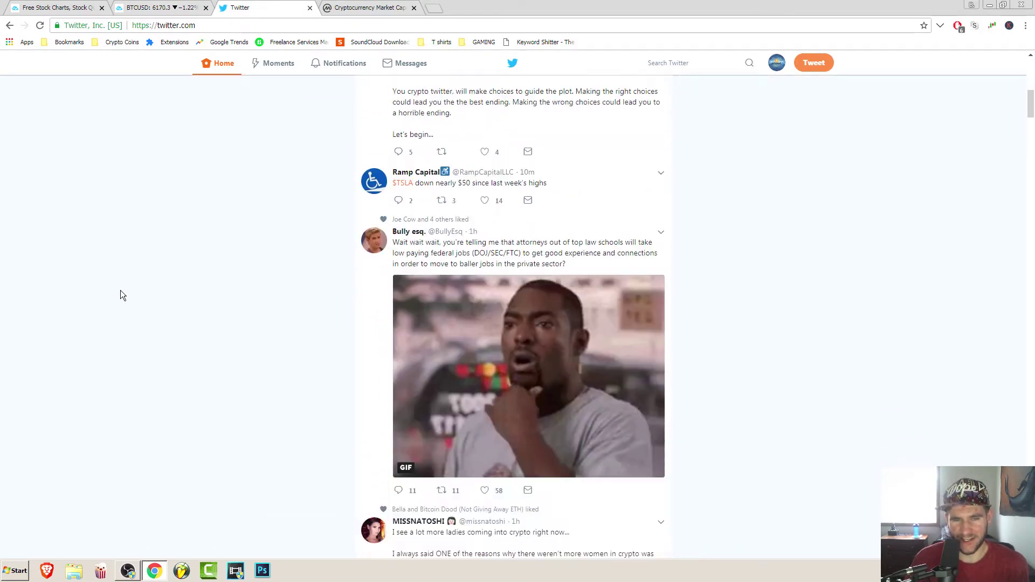
pyautogui.scroll(-2, 121, 292)
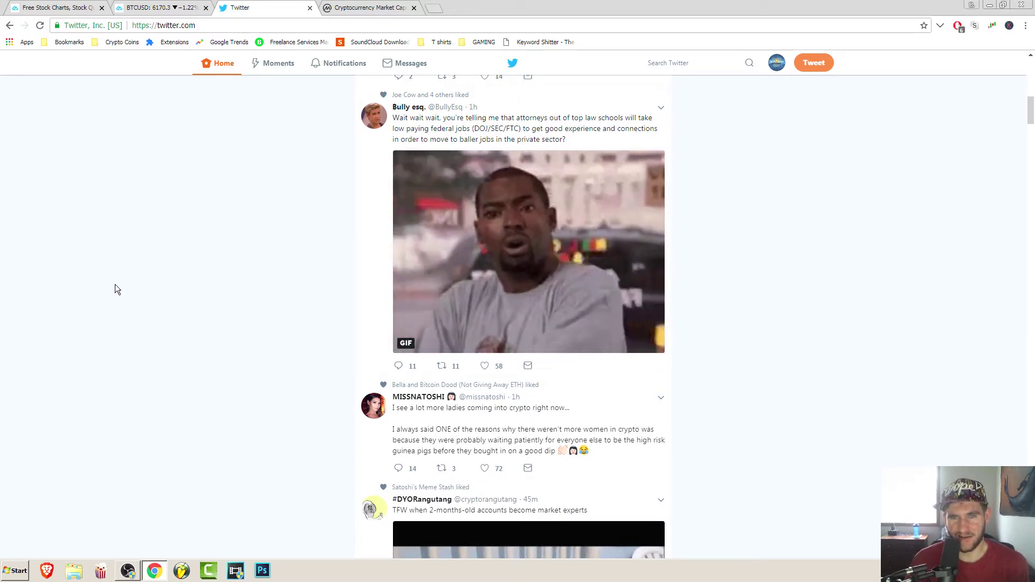
pyautogui.scroll(-4, 115, 284)
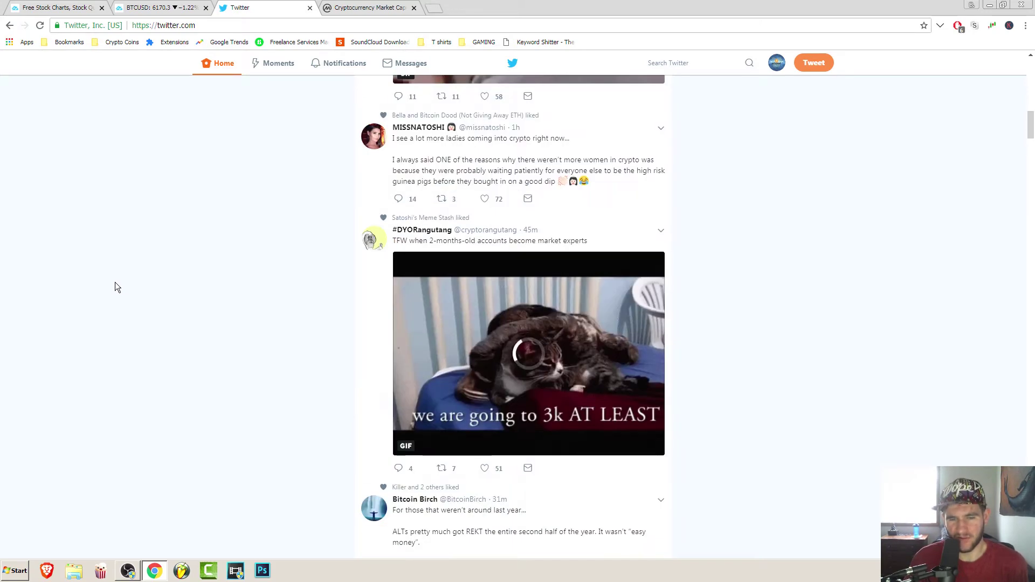
pyautogui.scroll(-8, 115, 283)
pyautogui.scroll(-10, 115, 283)
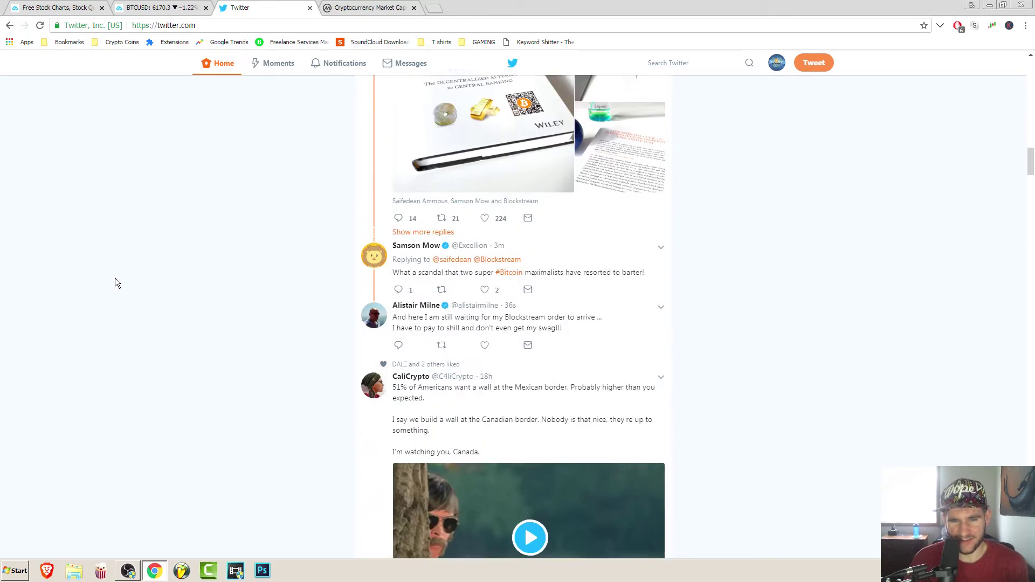
pyautogui.scroll(7, 114, 282)
pyautogui.scroll(7, 115, 275)
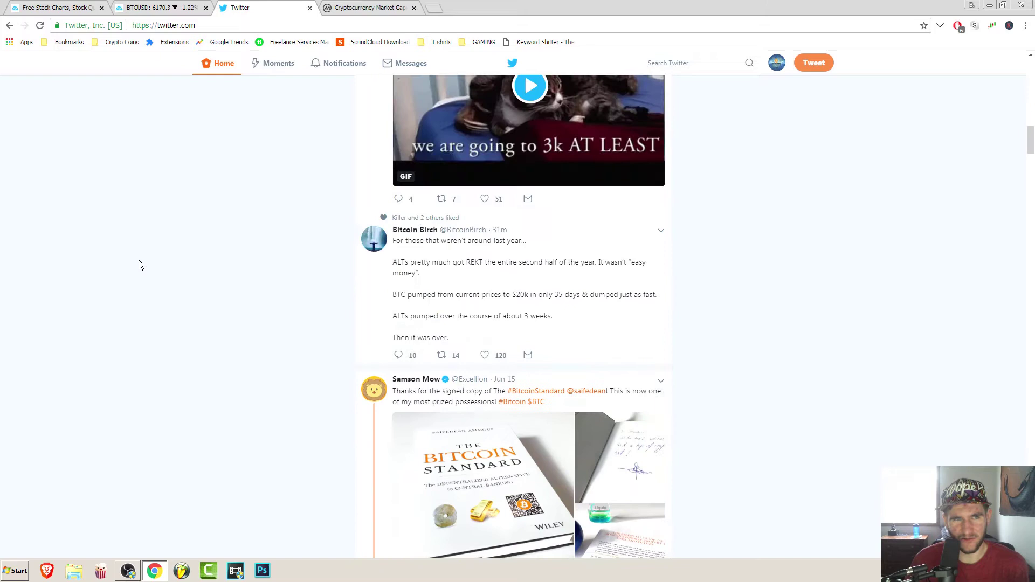
# - Switch BTCUSD to 1-hour candles and zoom out to span March through June
pyautogui.click(161, 7)
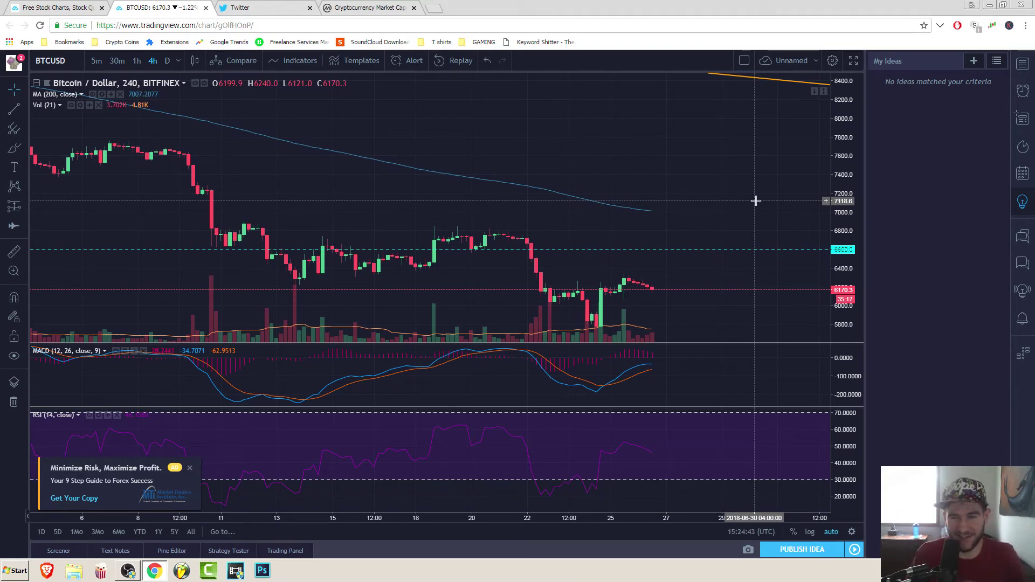
pyautogui.scroll(-2, 625, 280)
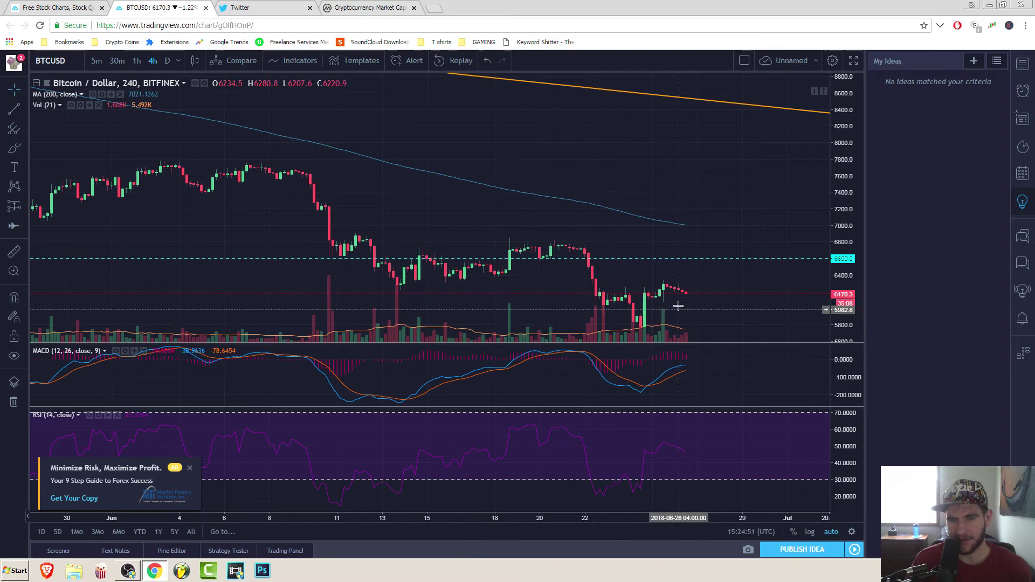
pyautogui.scroll(-3, 674, 301)
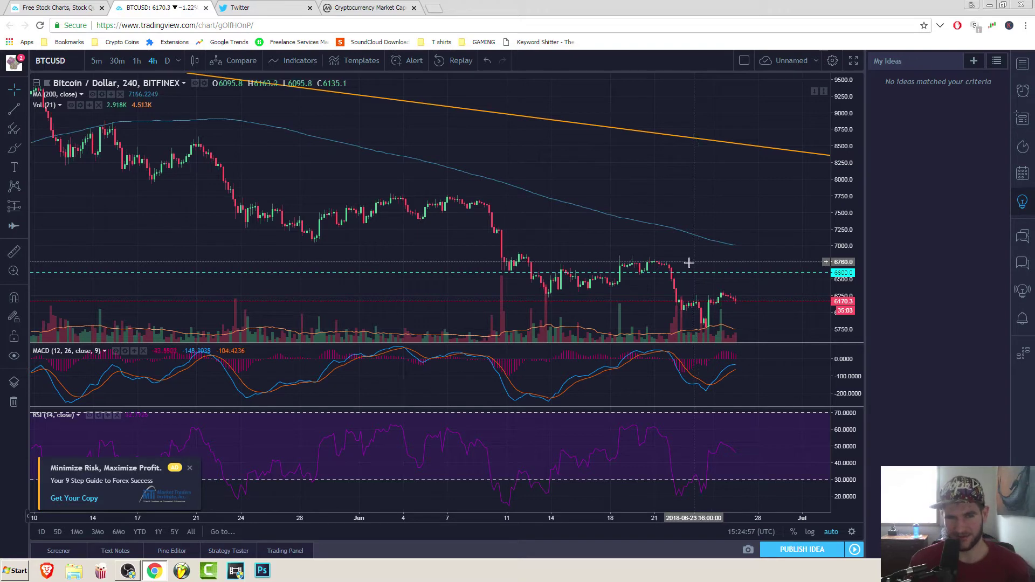
pyautogui.click(137, 62)
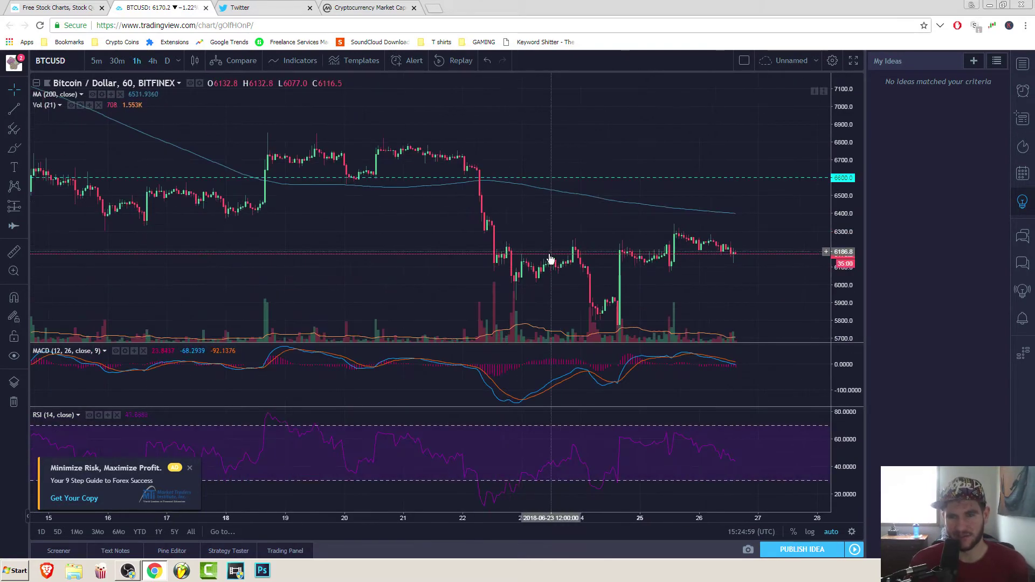
pyautogui.scroll(-5, 542, 253)
pyautogui.scroll(-5, 542, 253)
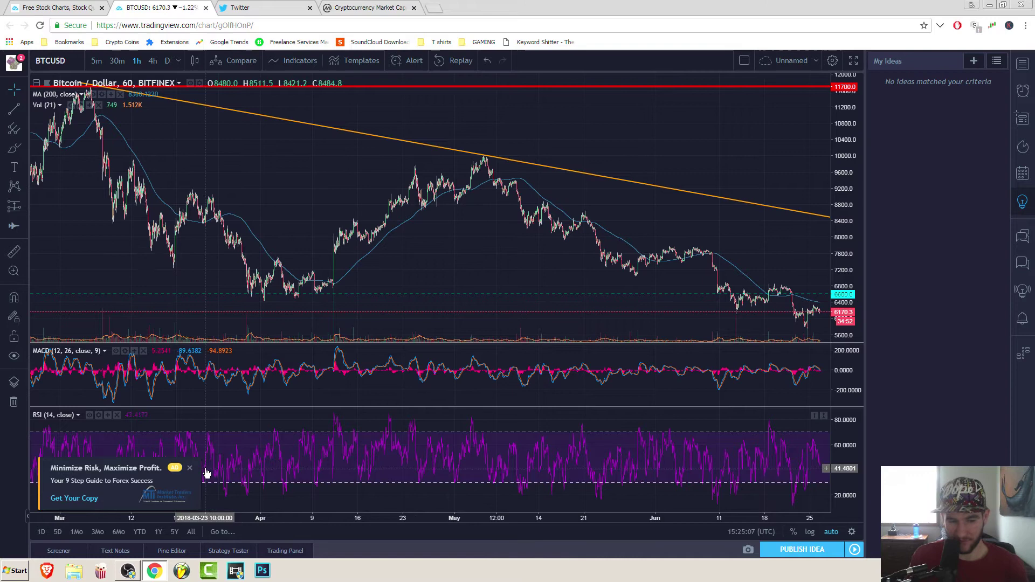
# - Dismiss the ad and upgrade offer, return BTCUSD to 4-hour candles, and close the ideas panel
pyautogui.click(189, 469)
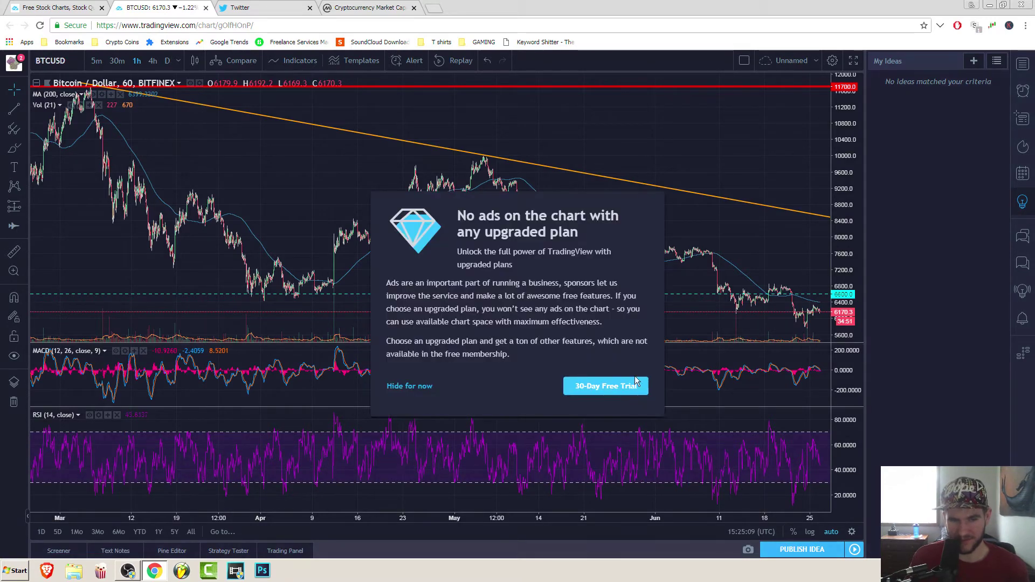
pyautogui.click(409, 386)
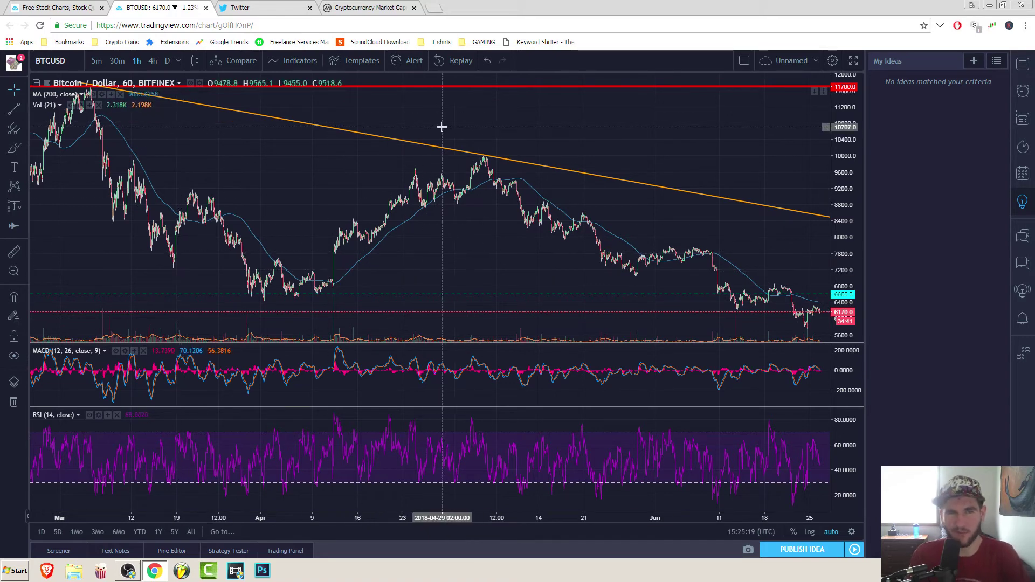
pyautogui.click(156, 61)
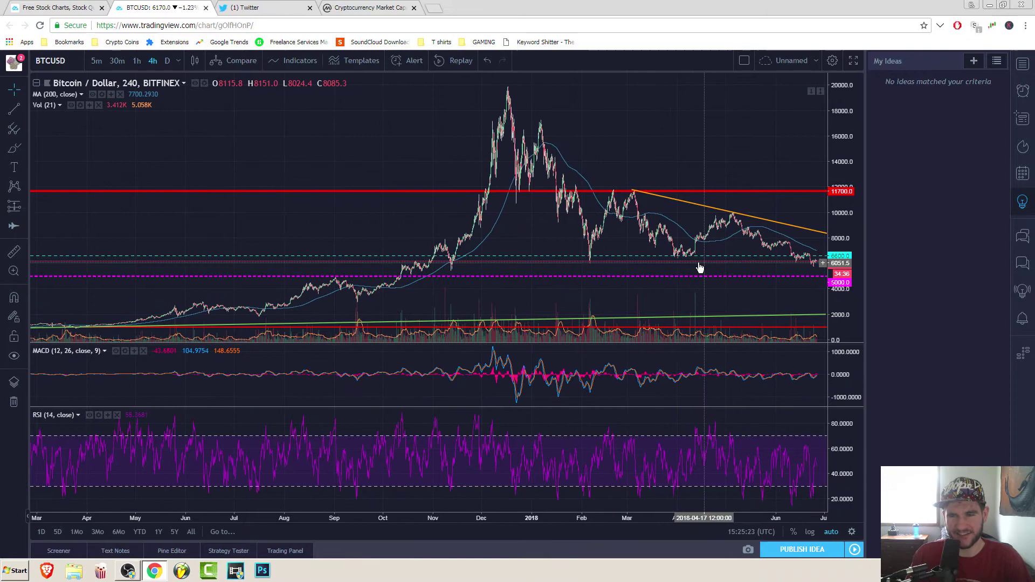
pyautogui.moveTo(323, 219); pyautogui.dragTo(252, 221)
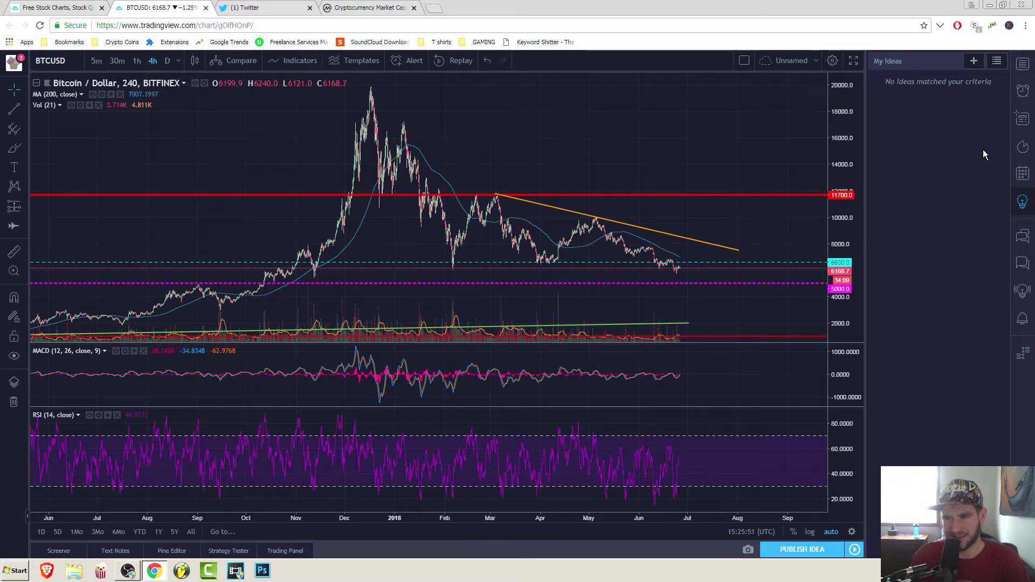
pyautogui.click(1024, 202)
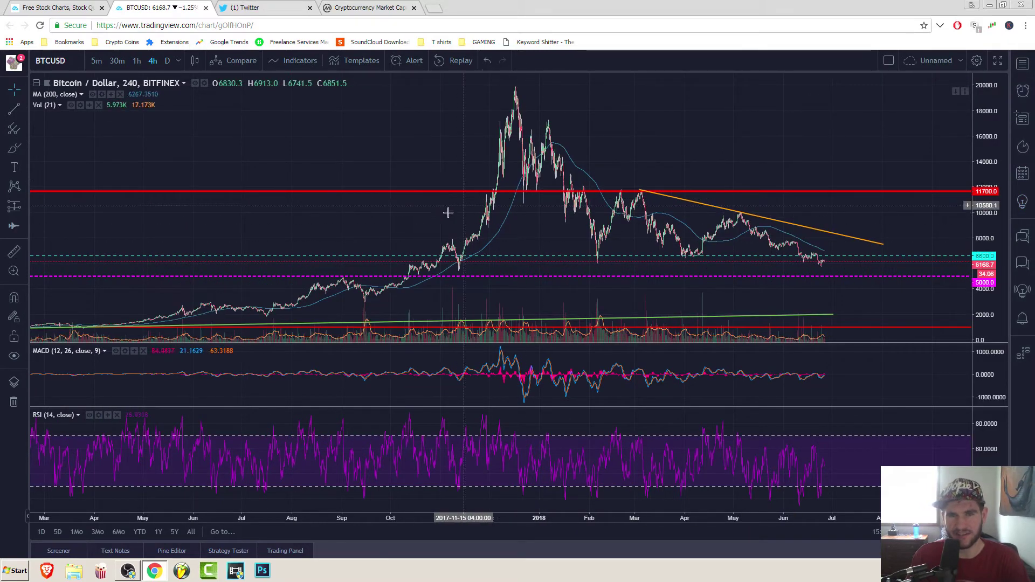
# - Pan the BTCUSD chart toward future months, then open the BTC BOX OF PAIN idea
pyautogui.moveTo(417, 165); pyautogui.dragTo(273, 167)
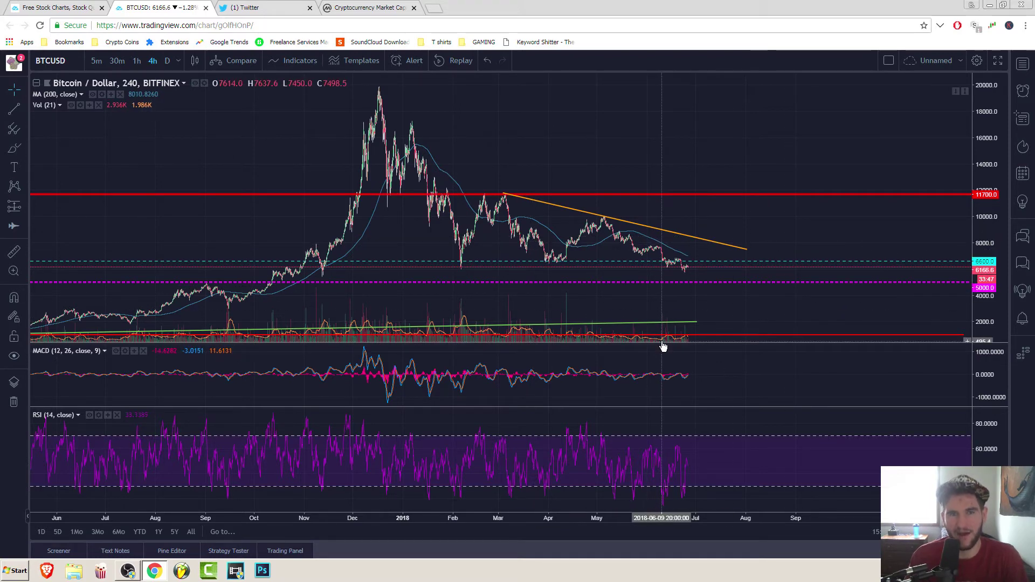
pyautogui.moveTo(635, 143); pyautogui.dragTo(457, 143)
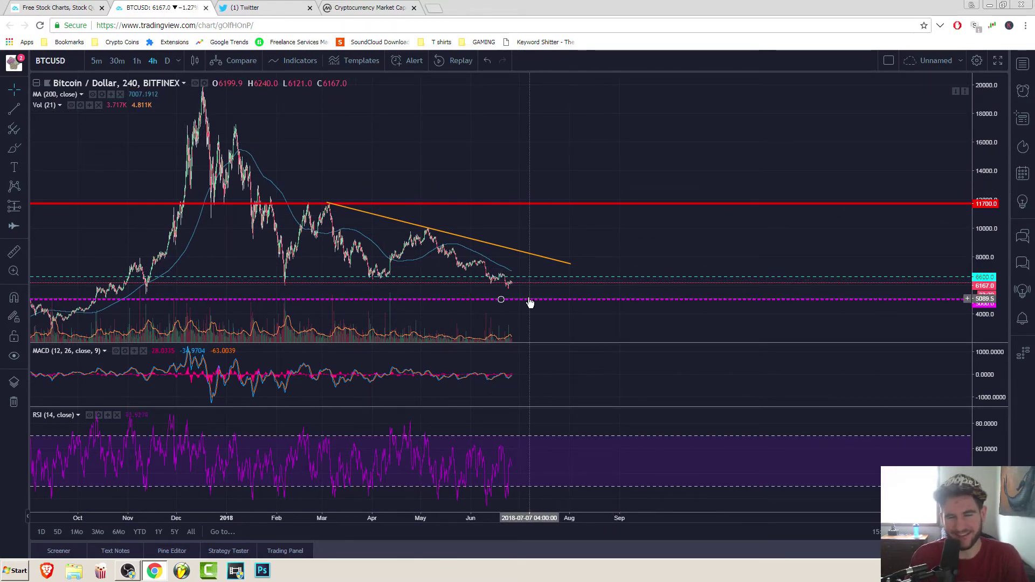
pyautogui.click(56, 8)
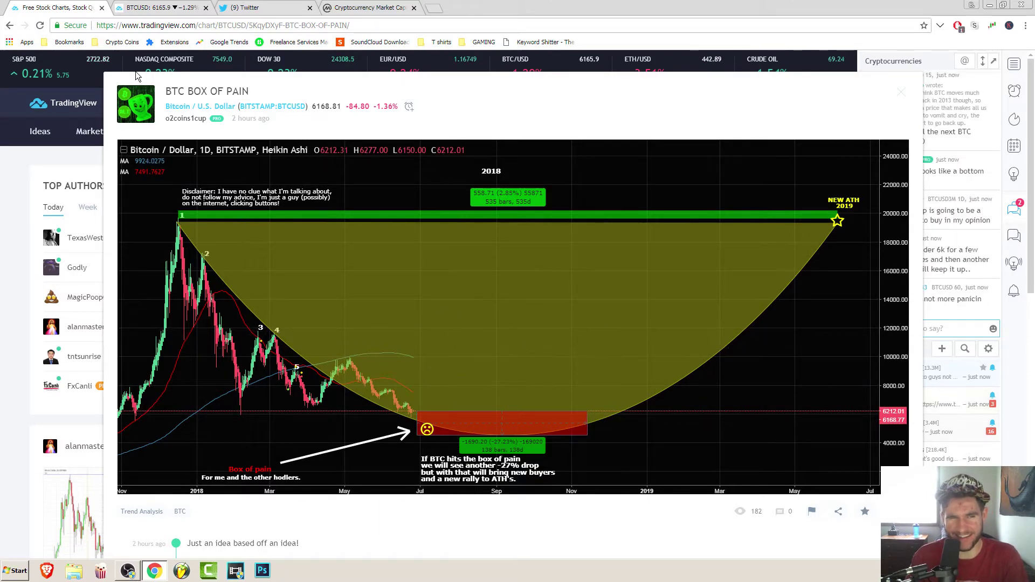
# - Leave the BTC BOX OF PAIN idea for the live BTCUSD 4-hour chart
pyautogui.click(158, 9)
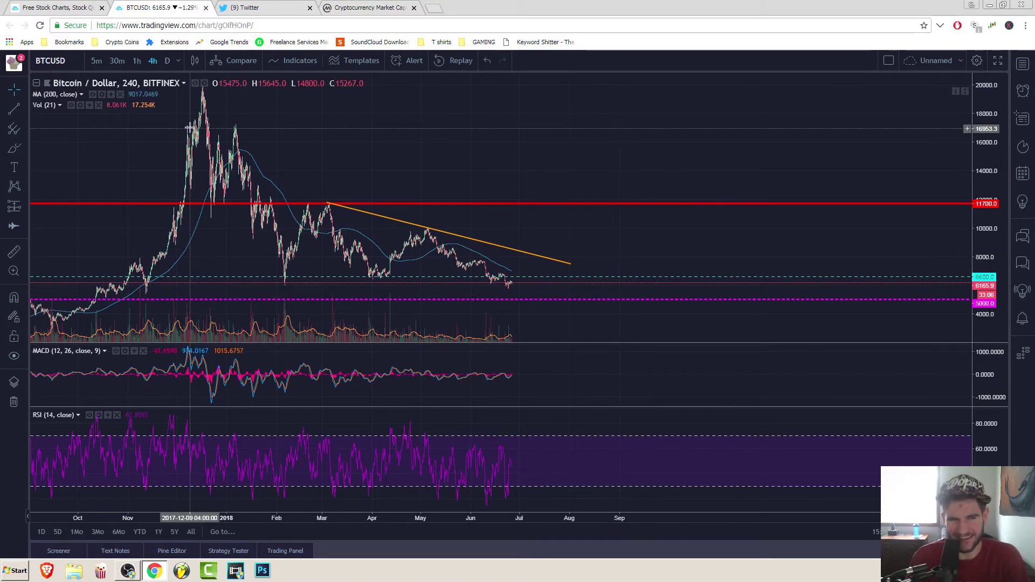
# - Switch BTCUSD to 1-month candles and pan the 2014–2018 candles toward the chart centre
pyautogui.click(177, 62)
pyautogui.click(209, 305)
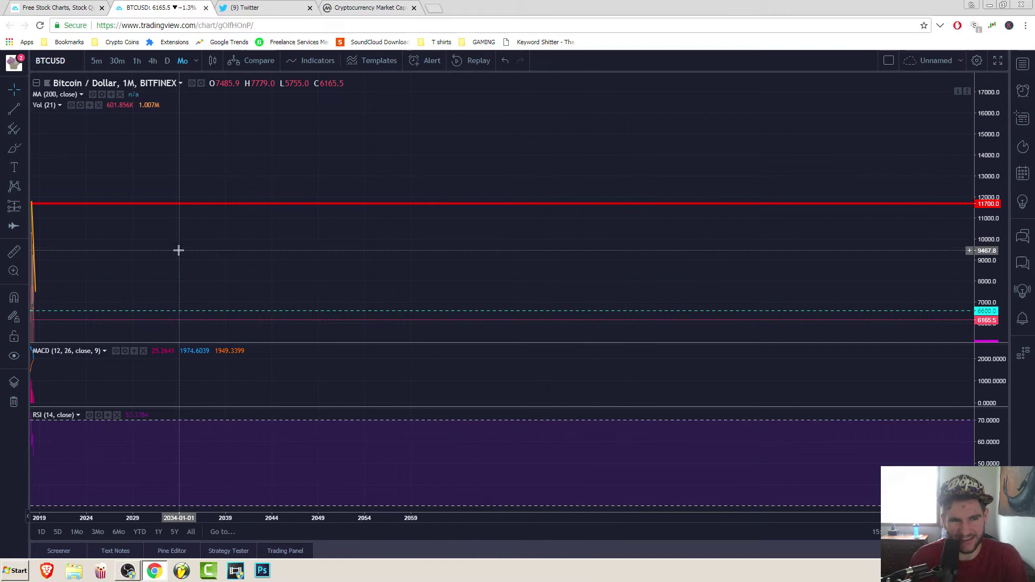
pyautogui.moveTo(178, 247); pyautogui.dragTo(736, 224)
pyautogui.hscroll(5, 728, 228)
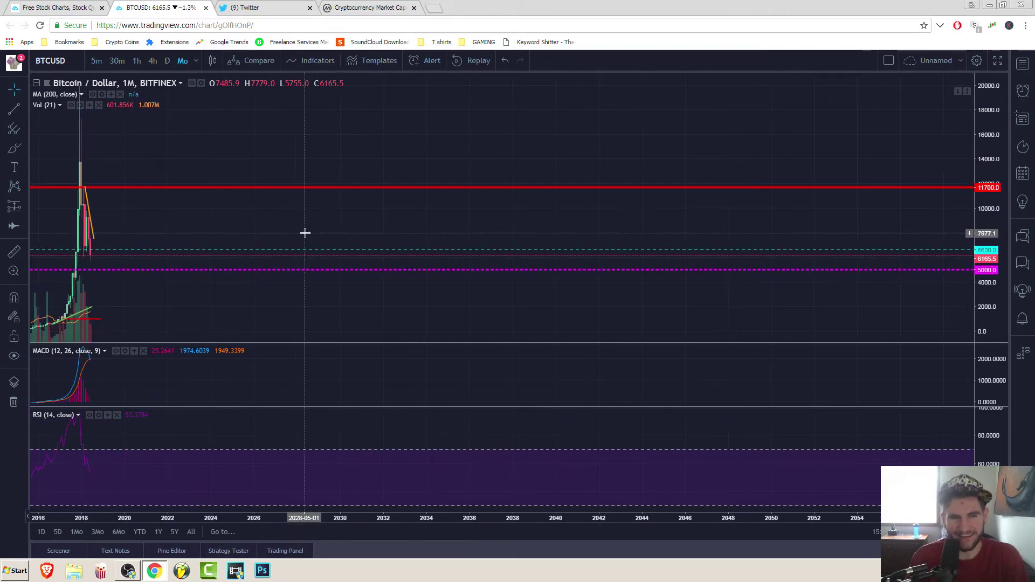
pyautogui.moveTo(303, 233); pyautogui.dragTo(726, 222)
pyautogui.scroll(5, 717, 222)
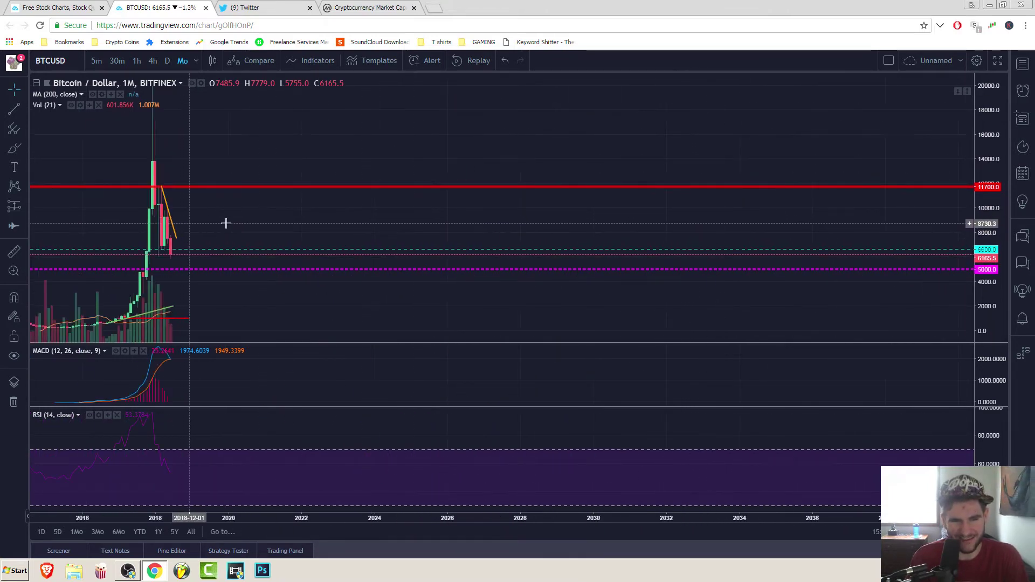
pyautogui.moveTo(224, 224); pyautogui.dragTo(562, 215)
pyautogui.scroll(5, 558, 220)
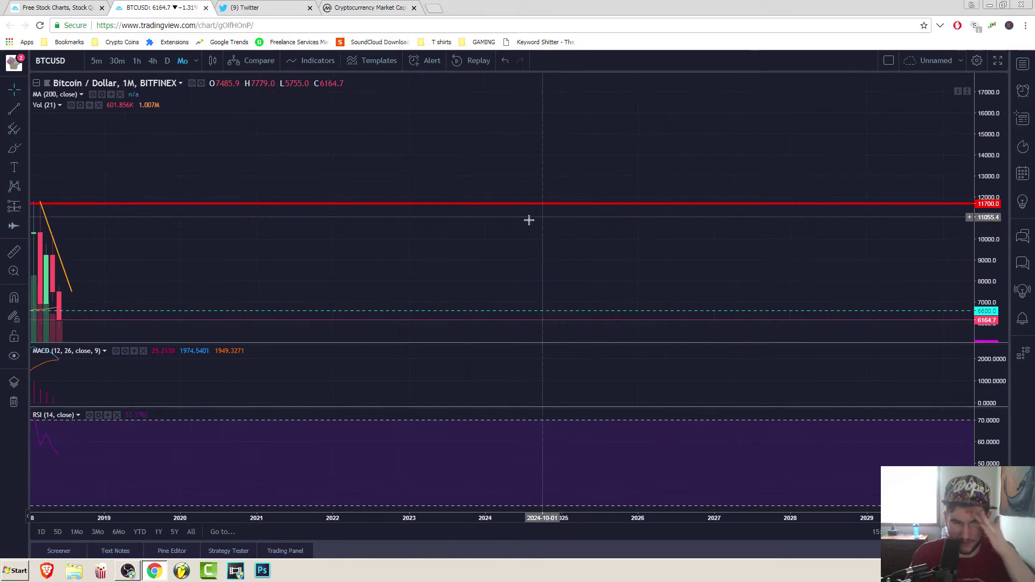
pyautogui.moveTo(296, 221); pyautogui.dragTo(703, 217)
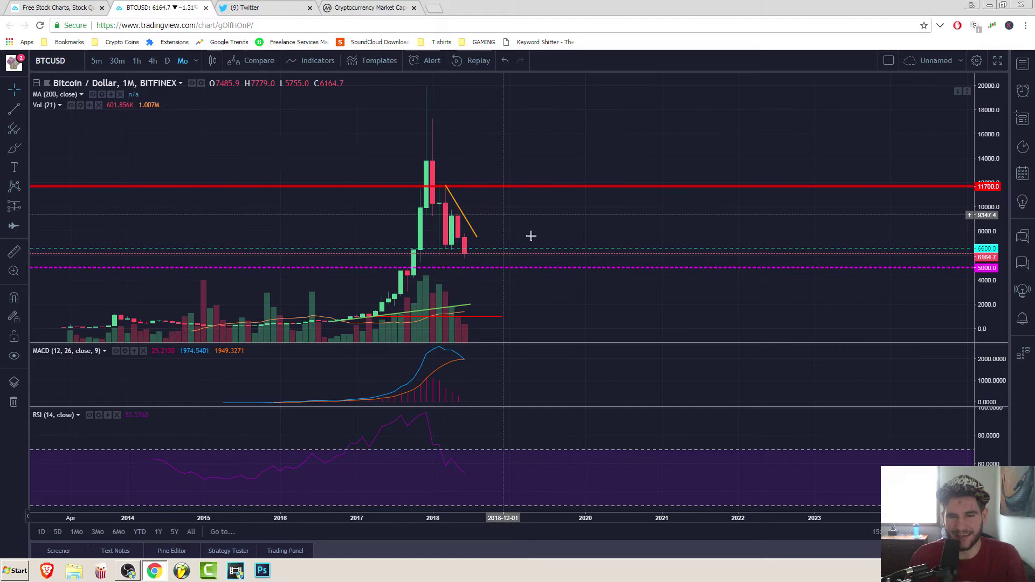
# - Zoom and nudge the monthly chart so 2015–2018 fills the view with space into 2023
pyautogui.scroll(2, 612, 205)
pyautogui.scroll(1, 590, 202)
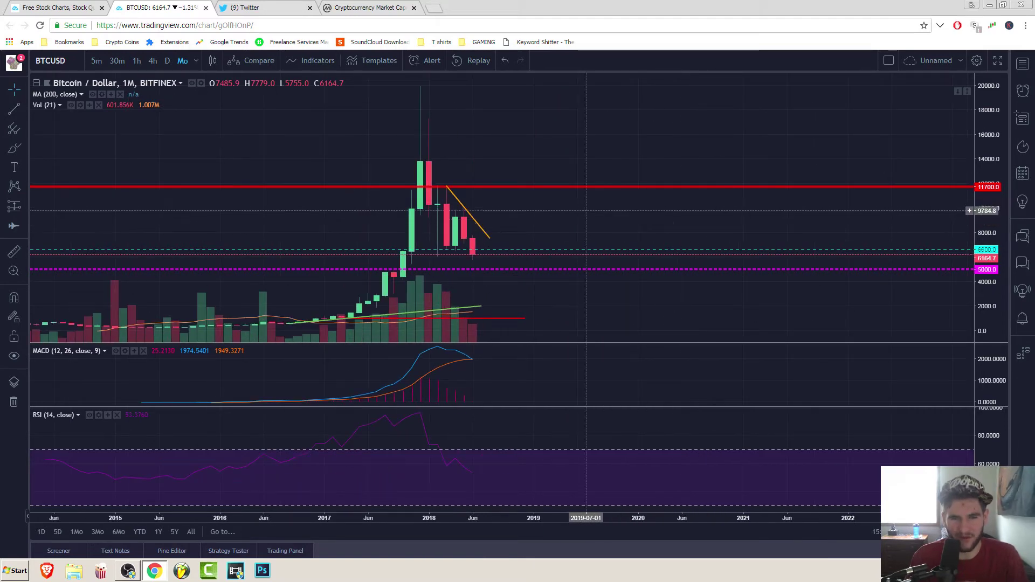
pyautogui.moveTo(586, 211); pyautogui.dragTo(642, 211)
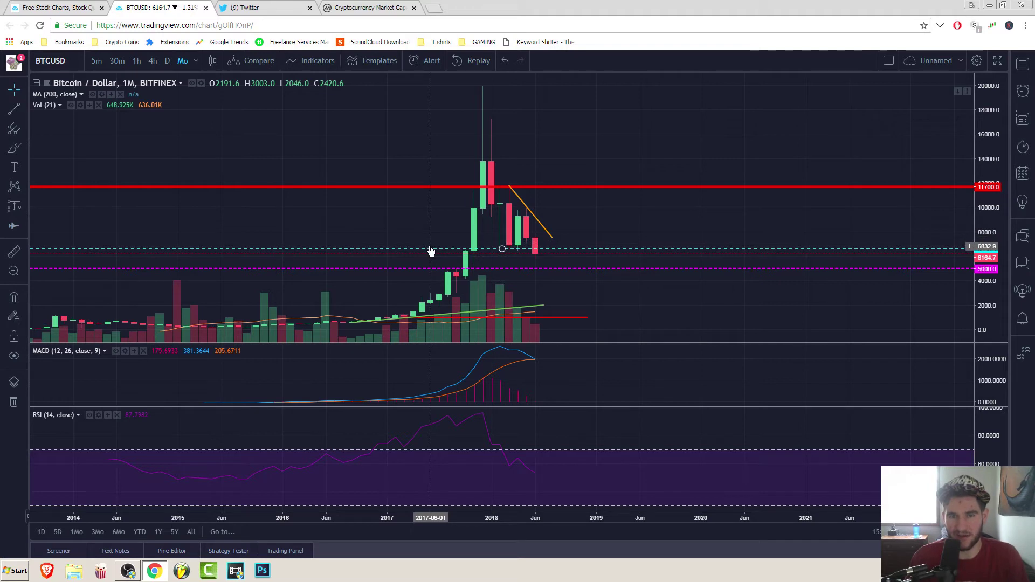
pyautogui.scroll(-3, 388, 231)
pyautogui.moveTo(527, 217); pyautogui.dragTo(483, 212)
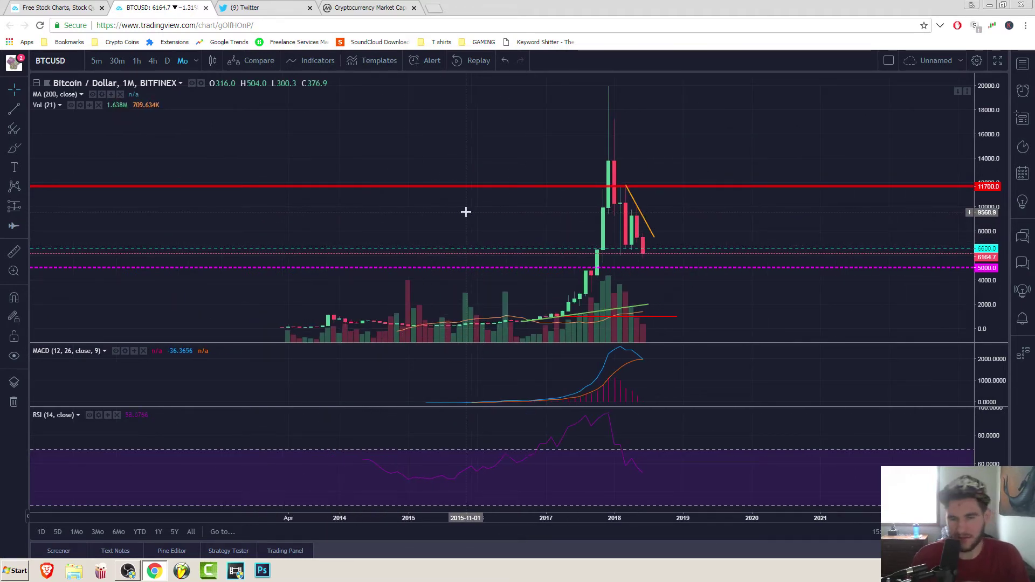
pyautogui.moveTo(550, 226); pyautogui.dragTo(456, 227)
pyautogui.scroll(3, 458, 230)
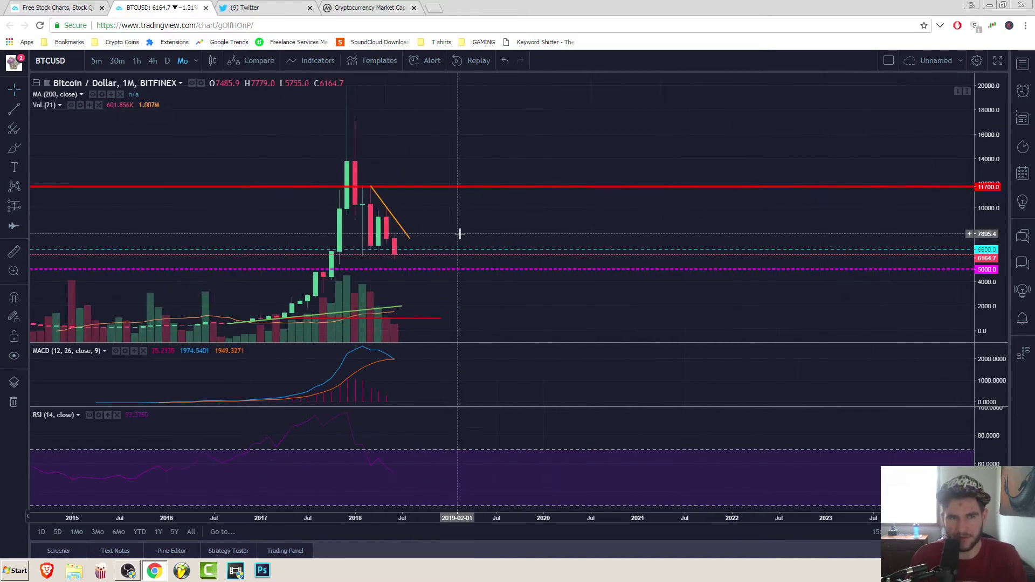
# - Switch BTCUSD to 4-hour candles and inspect the late-June candles with future space beside them
pyautogui.click(153, 61)
pyautogui.scroll(3, 407, 275)
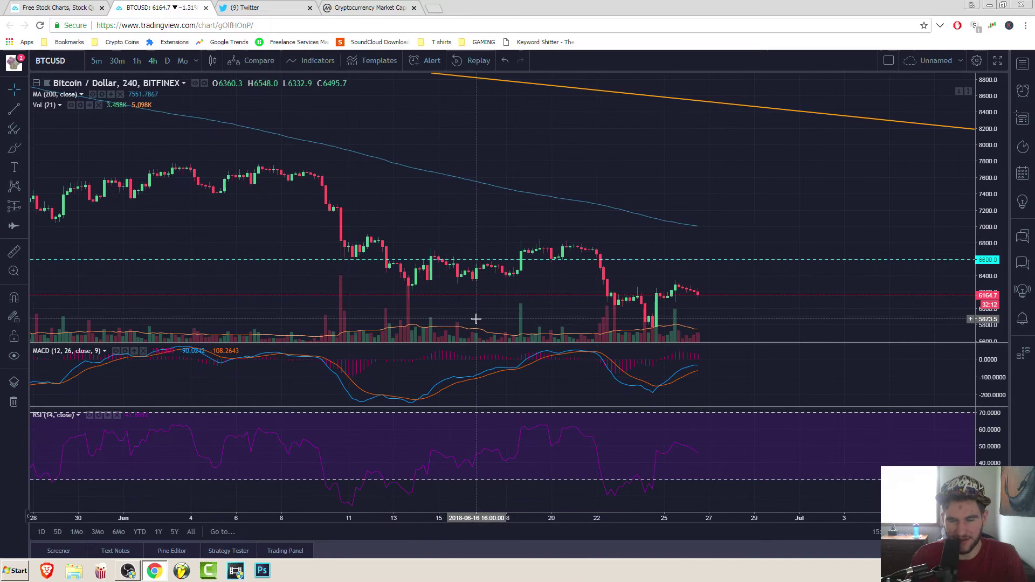
pyautogui.scroll(-1, 655, 342)
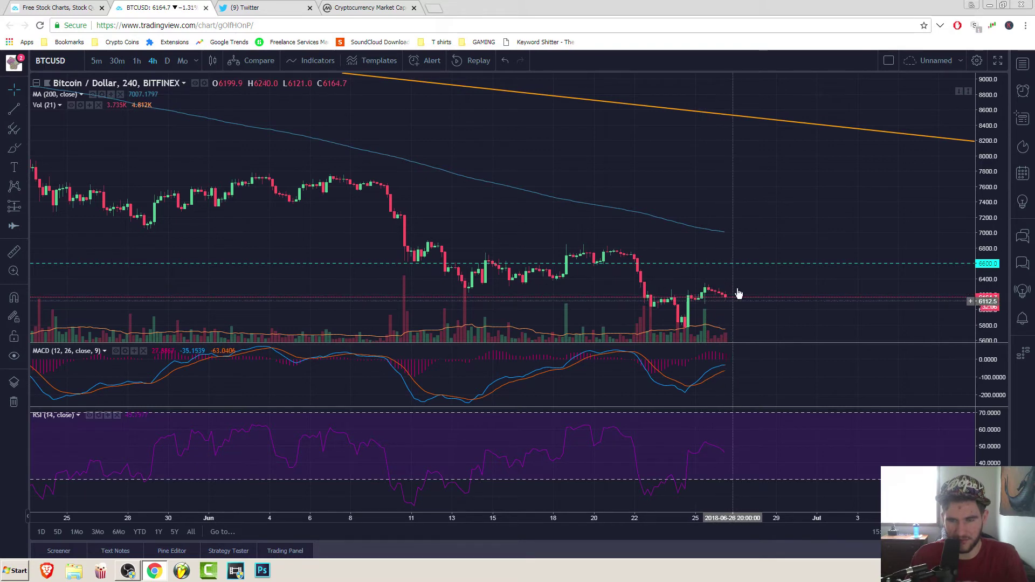
pyautogui.moveTo(769, 280); pyautogui.dragTo(555, 300)
pyautogui.scroll(-2, 685, 370)
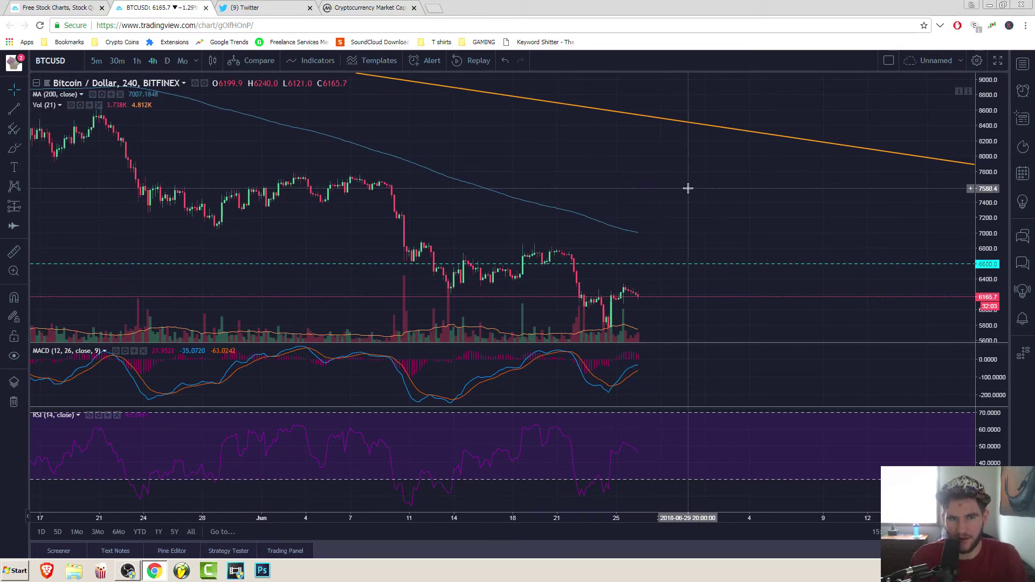
pyautogui.scroll(3, 519, 178)
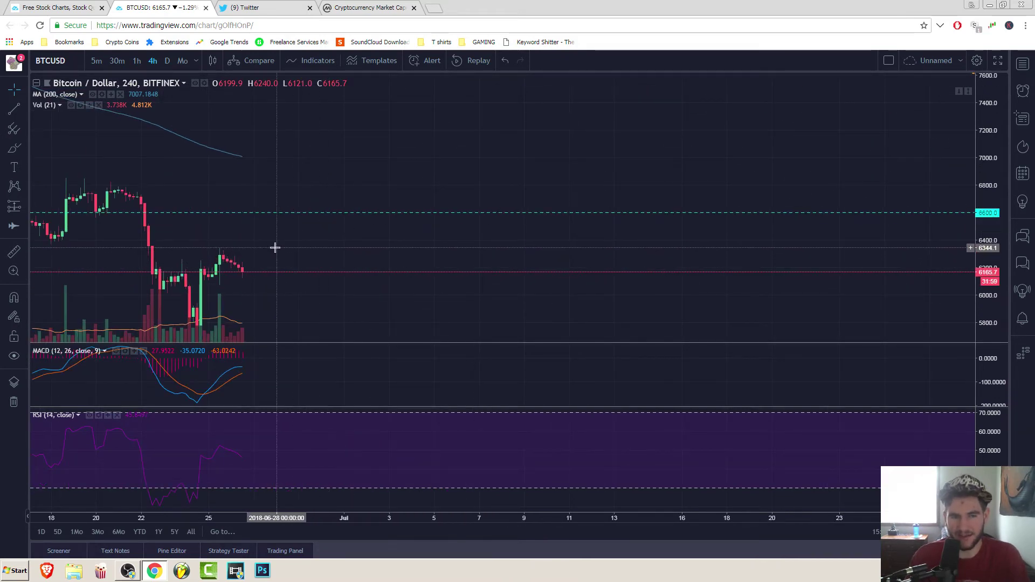
pyautogui.moveTo(275, 245); pyautogui.dragTo(509, 269)
pyautogui.scroll(2, 502, 269)
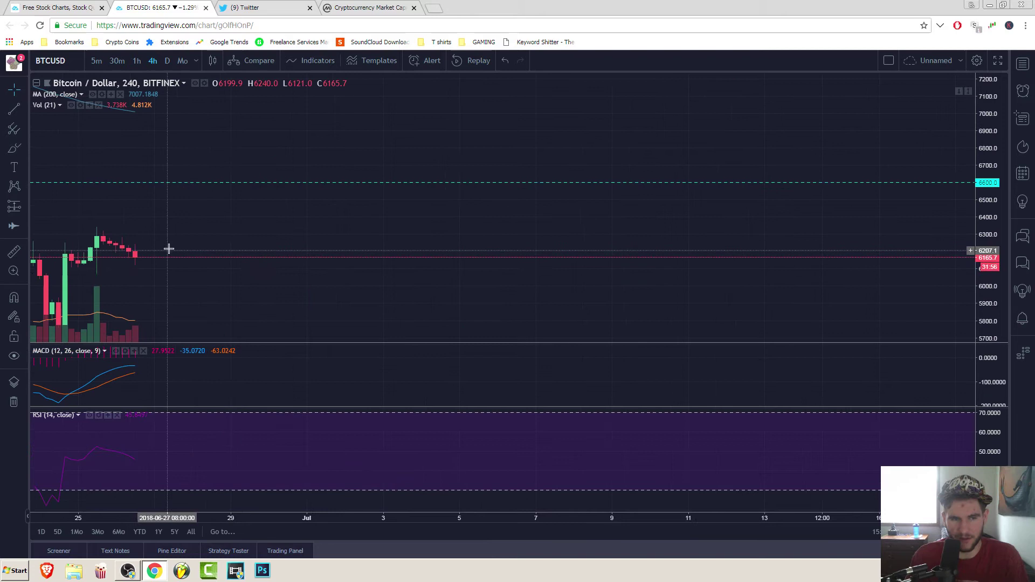
pyautogui.moveTo(166, 247); pyautogui.dragTo(421, 291)
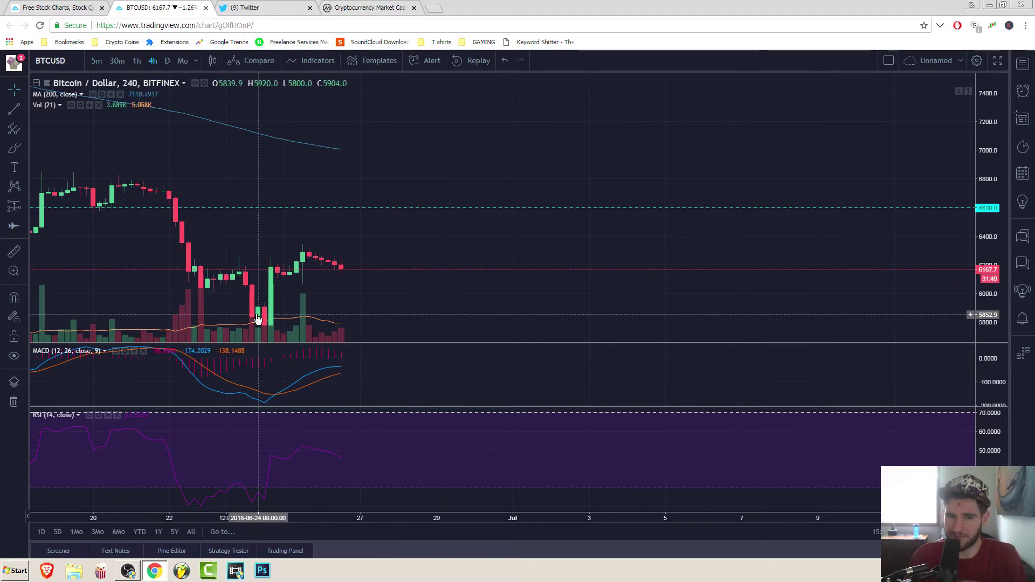
pyautogui.scroll(-10, 529, 296)
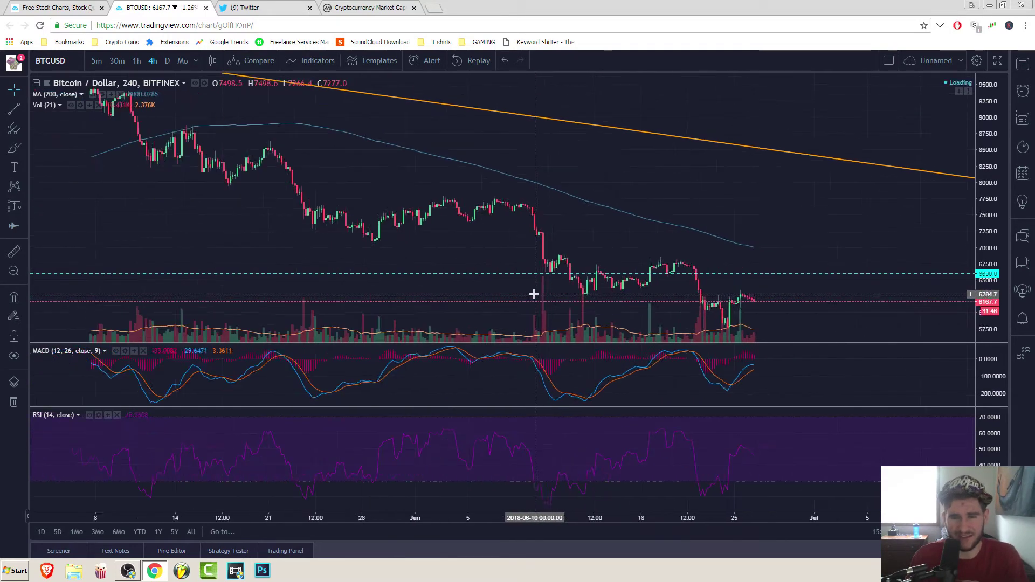
pyautogui.scroll(-5, 528, 298)
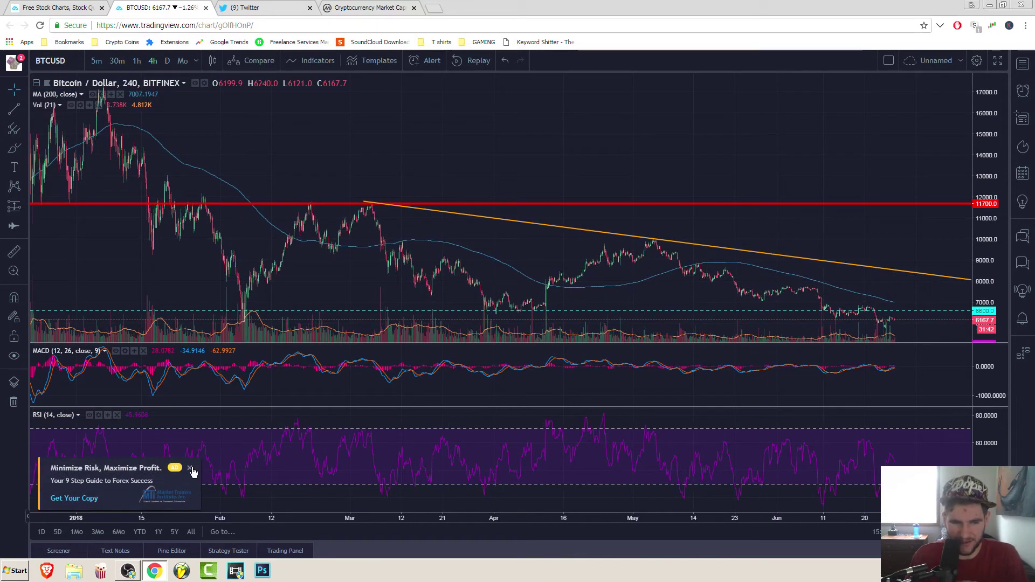
# - Close the ad popup, glance at BTC BOX OF PAIN, then zoom out to June 2017–June 2018
pyautogui.click(191, 468)
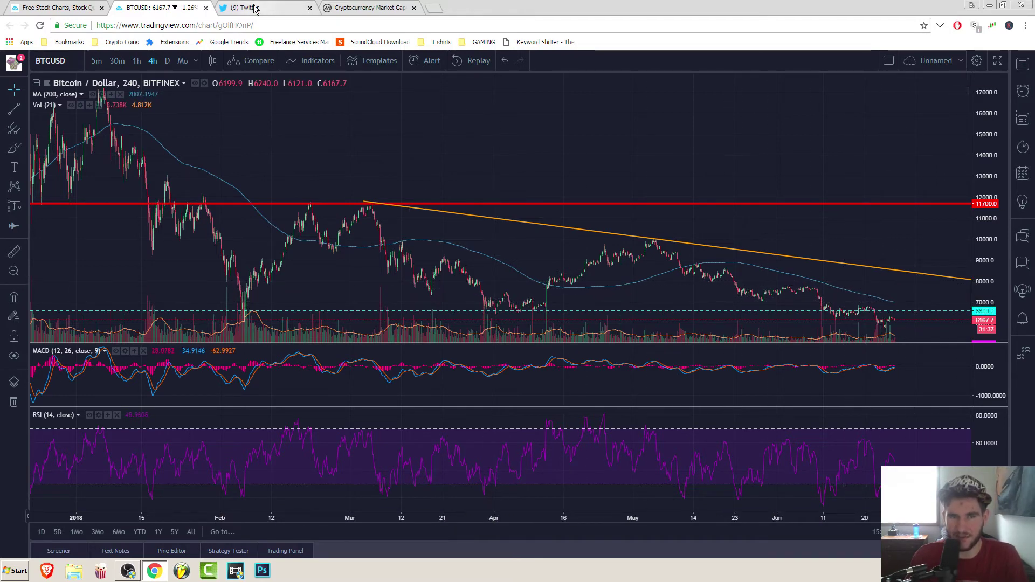
pyautogui.click(111, 9)
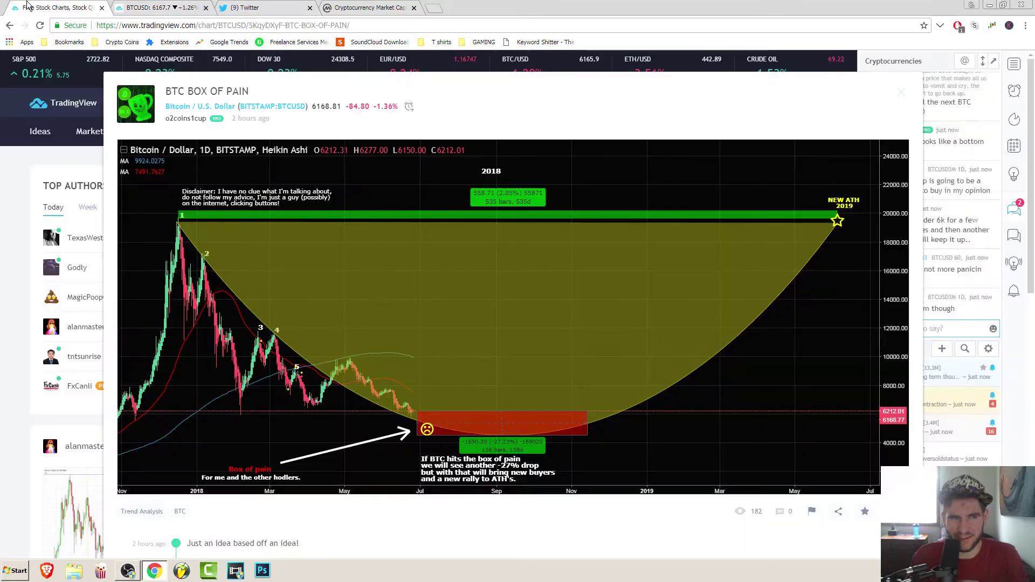
pyautogui.click(185, 11)
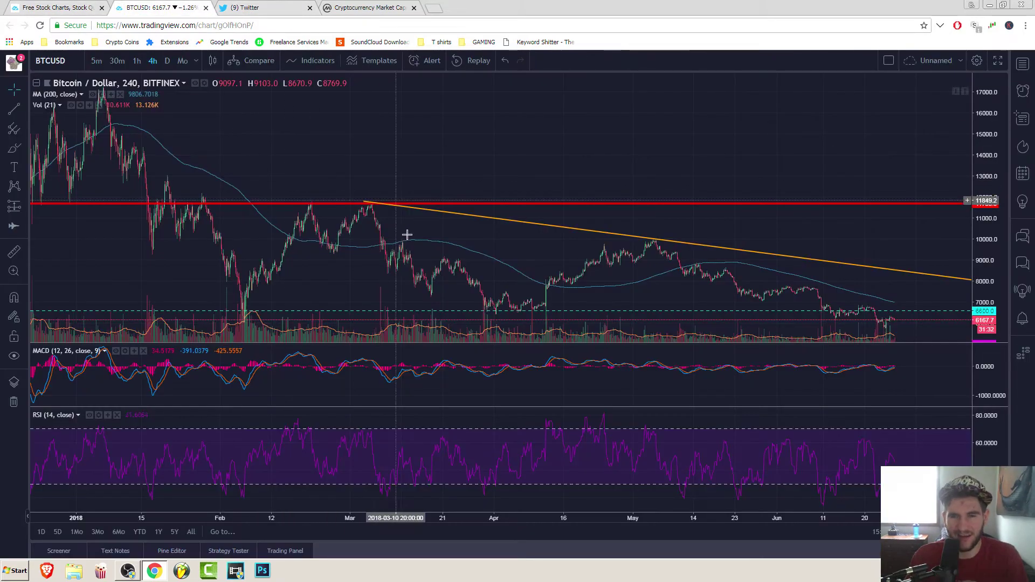
pyautogui.scroll(-3, 406, 231)
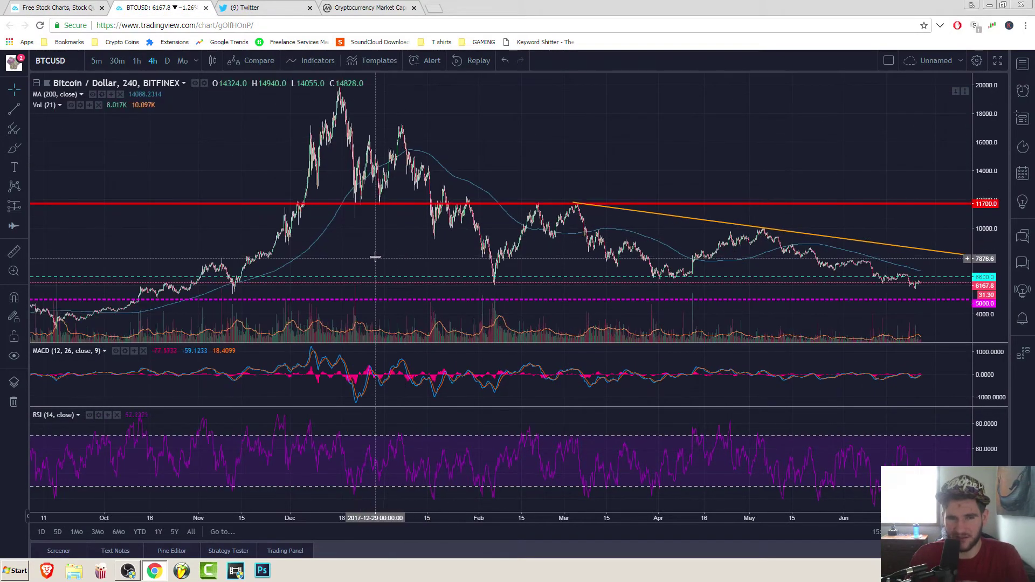
pyautogui.moveTo(397, 247); pyautogui.dragTo(95, 258)
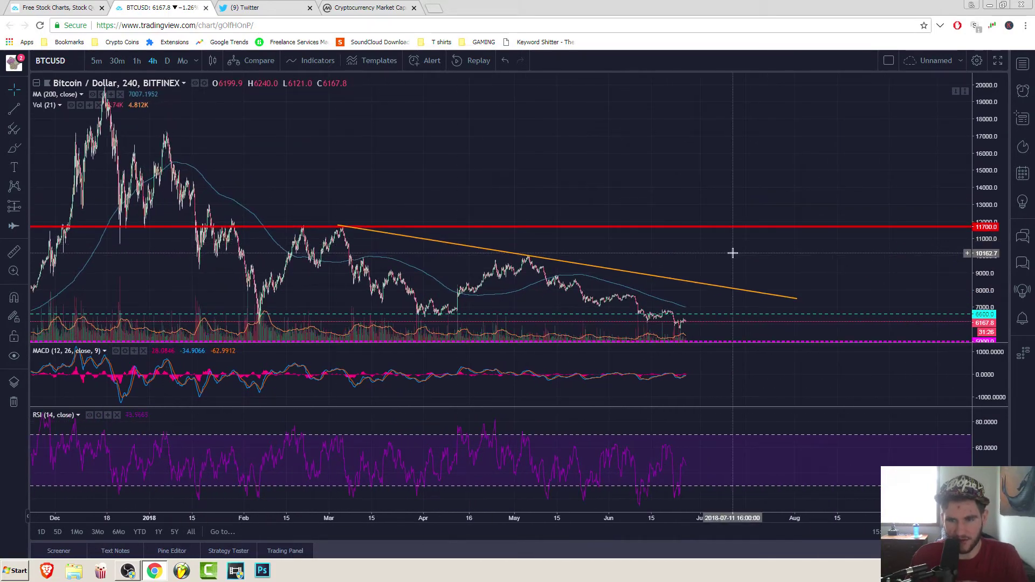
pyautogui.moveTo(732, 252); pyautogui.dragTo(659, 250)
pyautogui.scroll(-4, 658, 250)
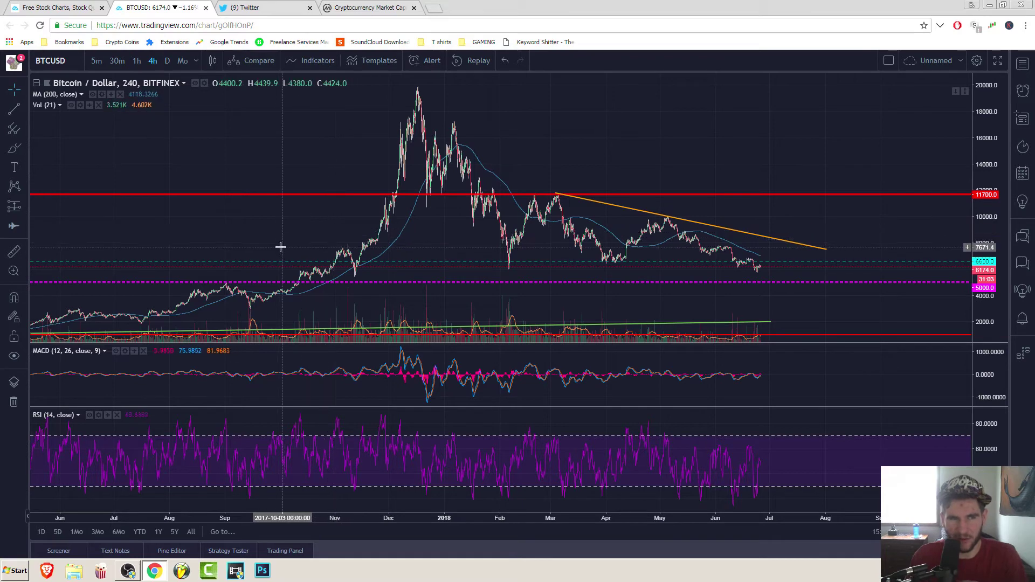
# - View CoinMarketCap's BTC Dominance 42.3% chart, then return to the BTCUSD chart
pyautogui.click(377, 8)
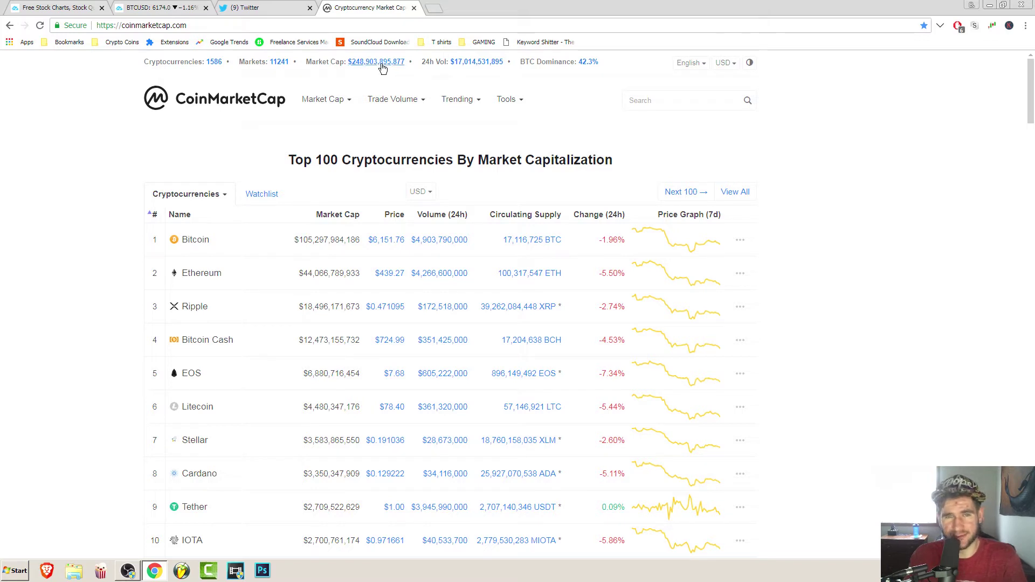
pyautogui.click(586, 65)
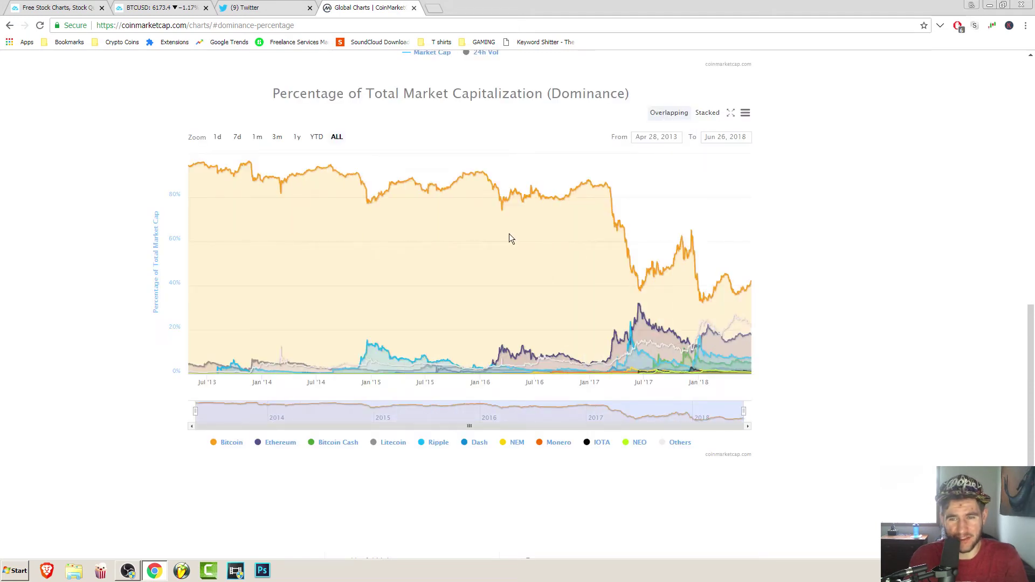
pyautogui.scroll(-1, 656, 265)
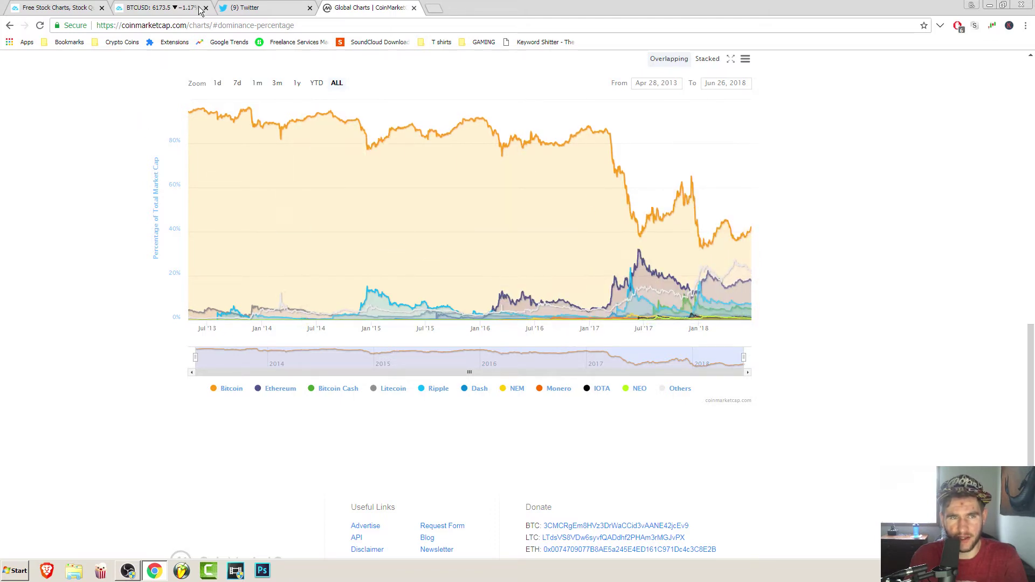
pyautogui.click(163, 10)
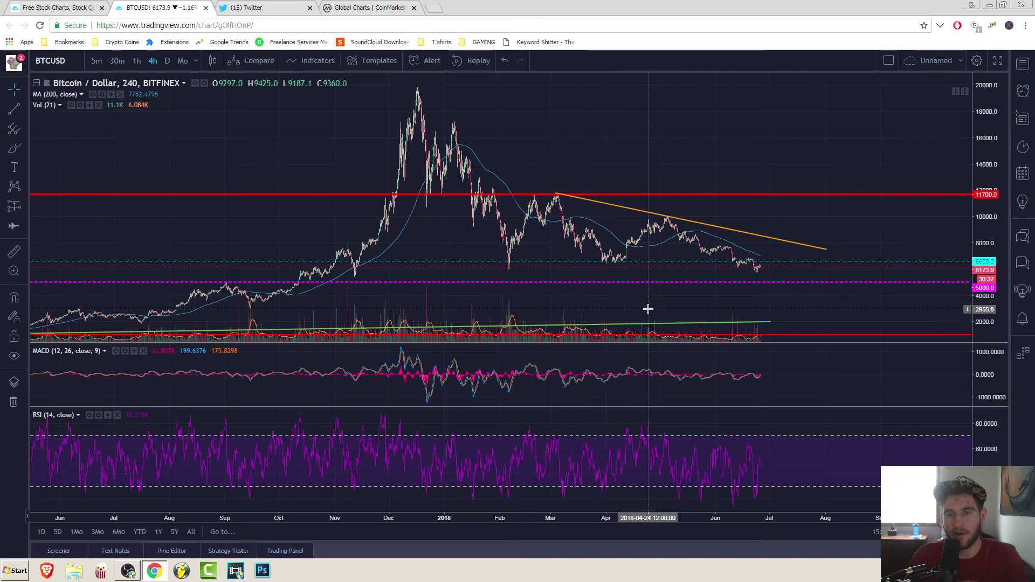
pyautogui.click(832, 283)
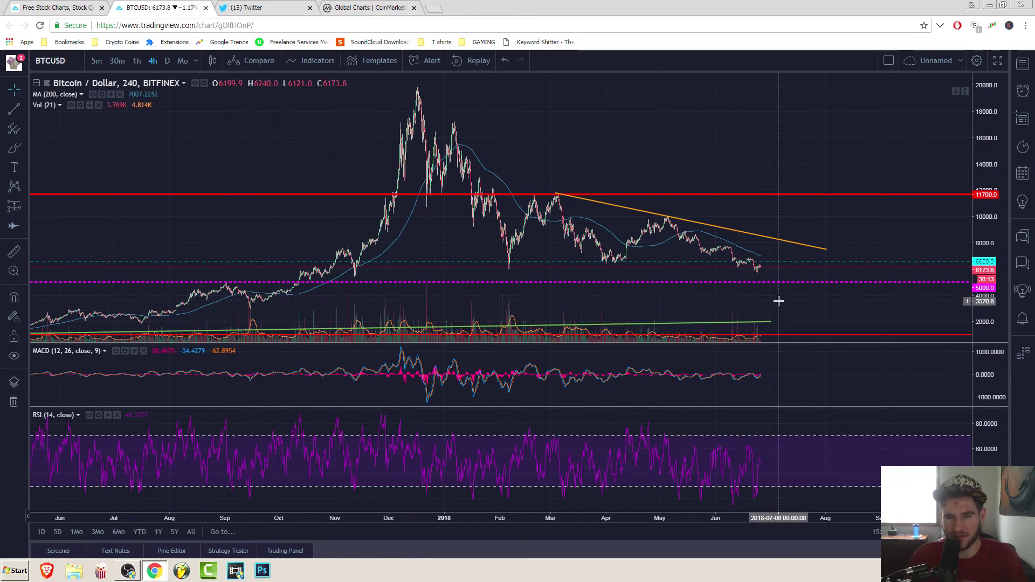
pyautogui.scroll(3, 779, 300)
pyautogui.scroll(-4, 717, 247)
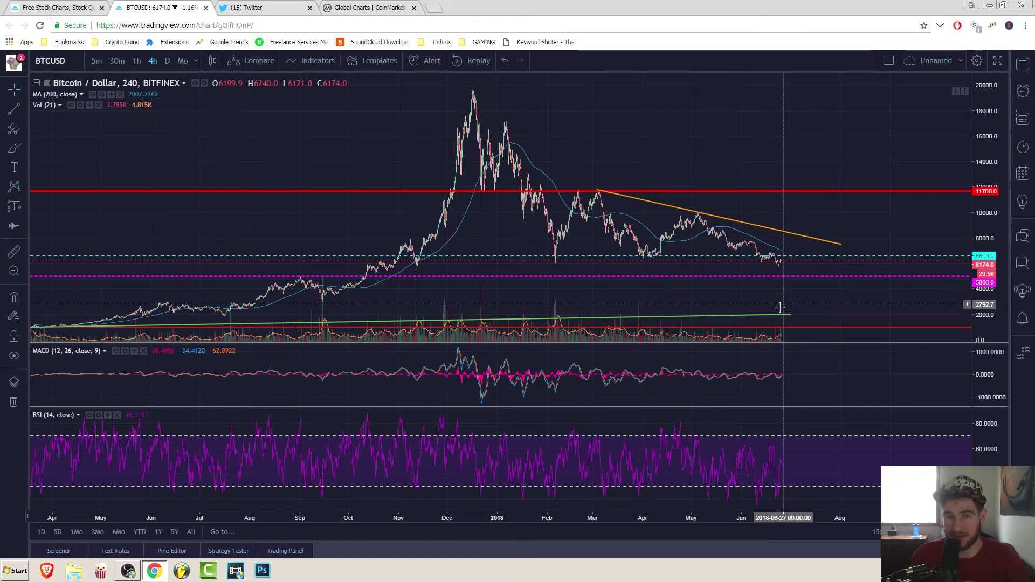
pyautogui.scroll(3, 777, 306)
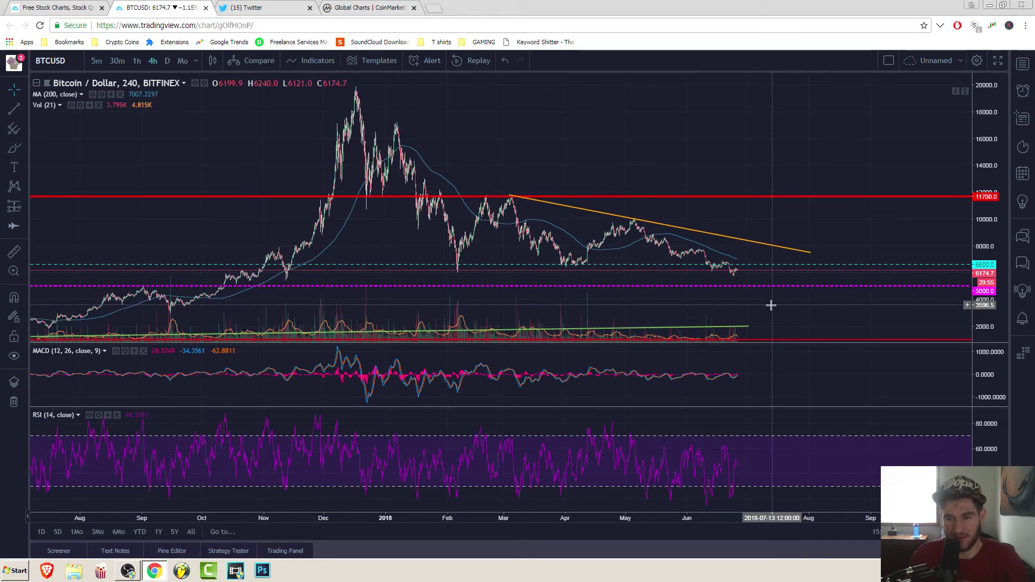
pyautogui.scroll(-3, 771, 306)
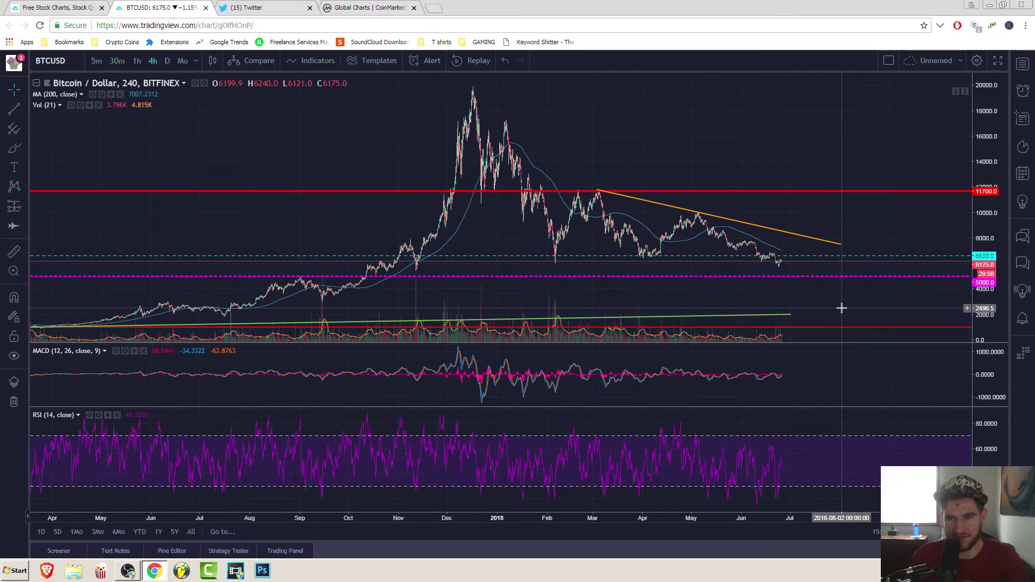
# - Select the orange downtrend line and pan BTCUSD to show January through July
pyautogui.click(790, 238)
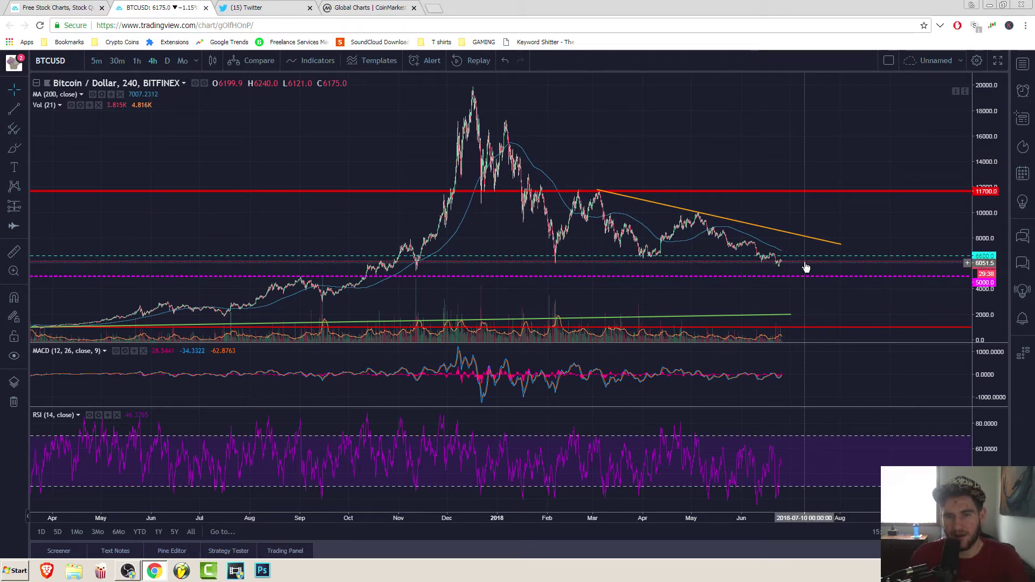
pyautogui.scroll(5, 765, 281)
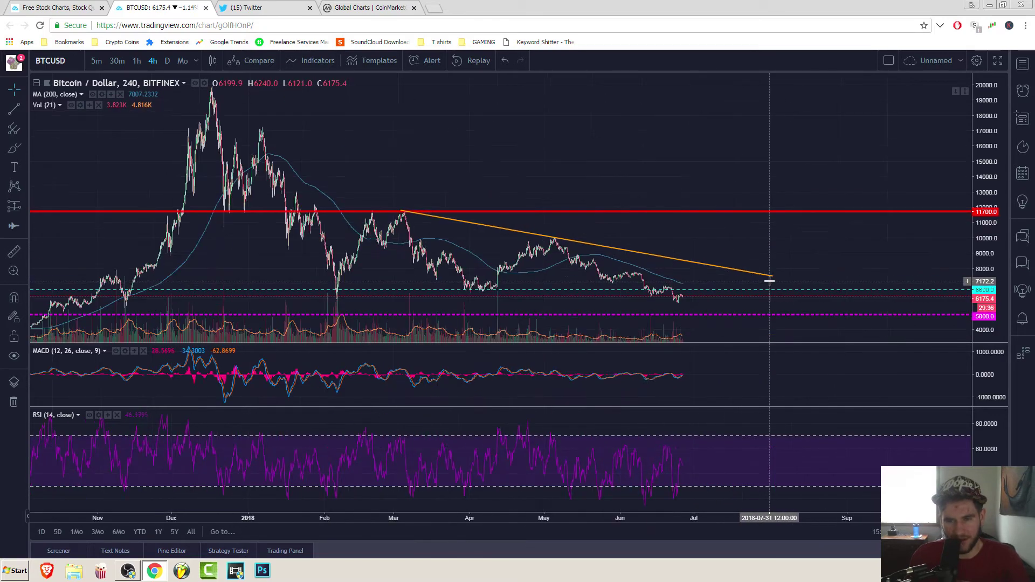
pyautogui.scroll(3, 762, 286)
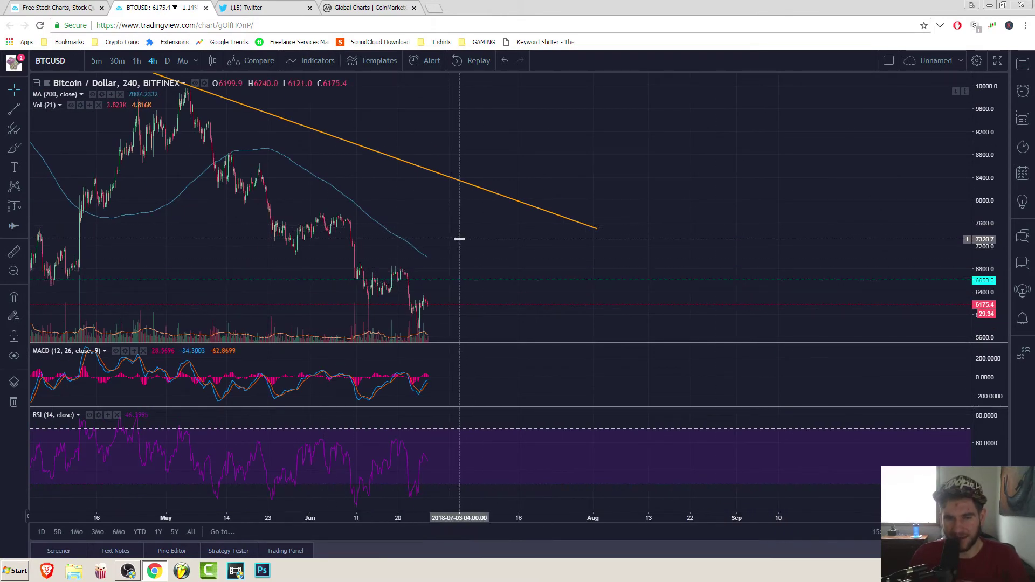
pyautogui.moveTo(460, 238); pyautogui.dragTo(591, 233)
pyautogui.scroll(-3, 756, 238)
pyautogui.scroll(5, 688, 245)
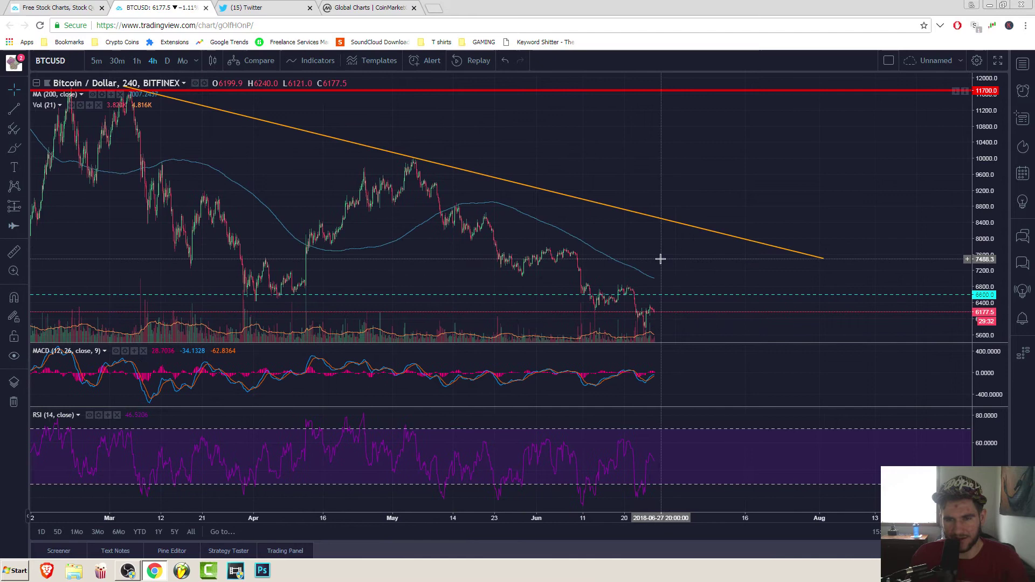
pyautogui.scroll(-5, 785, 232)
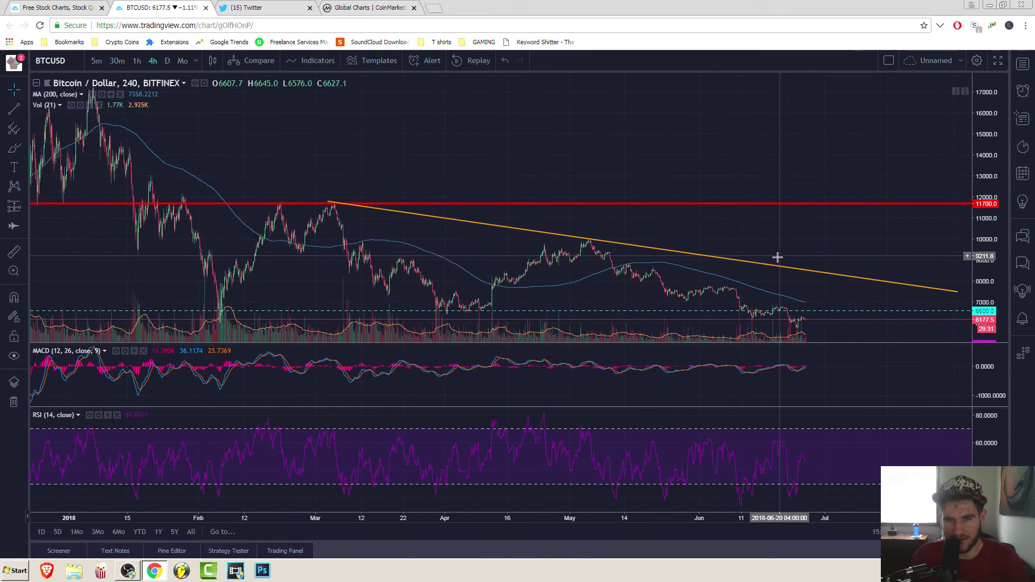
pyautogui.moveTo(814, 283); pyautogui.dragTo(735, 273)
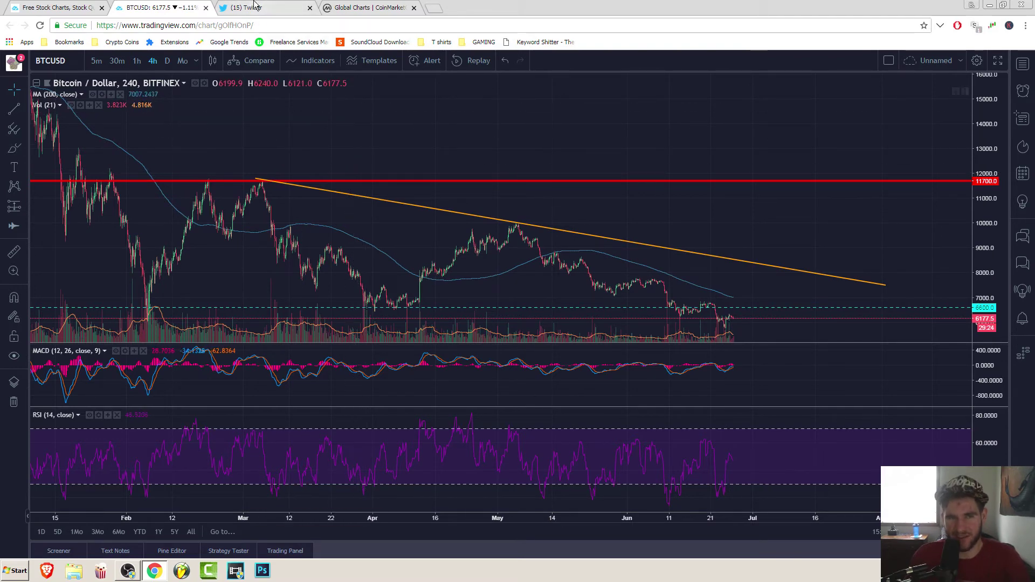
pyautogui.scroll(-10, 436, 228)
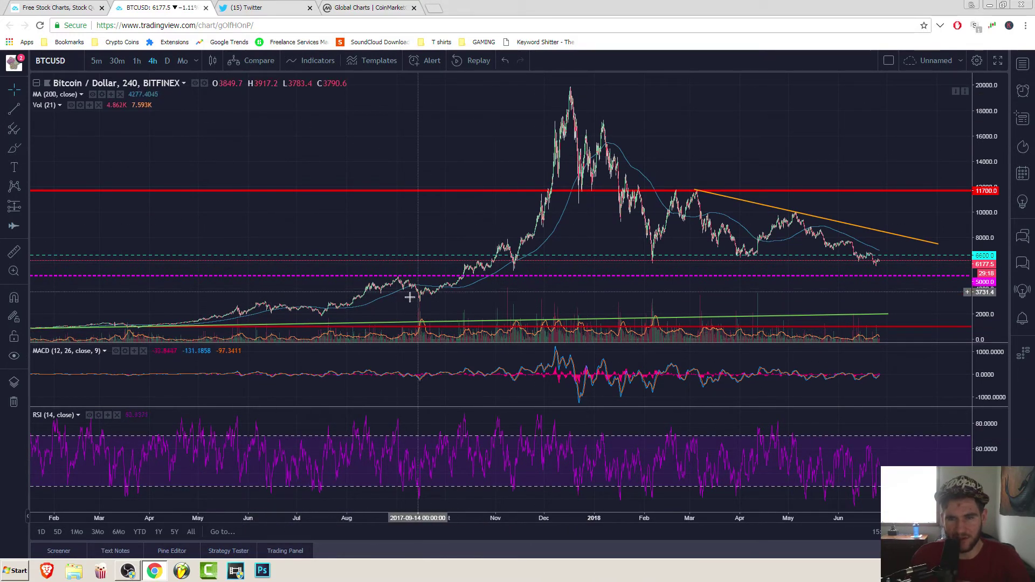
pyautogui.scroll(3, 403, 297)
pyautogui.scroll(2, 403, 297)
pyautogui.scroll(2, 408, 289)
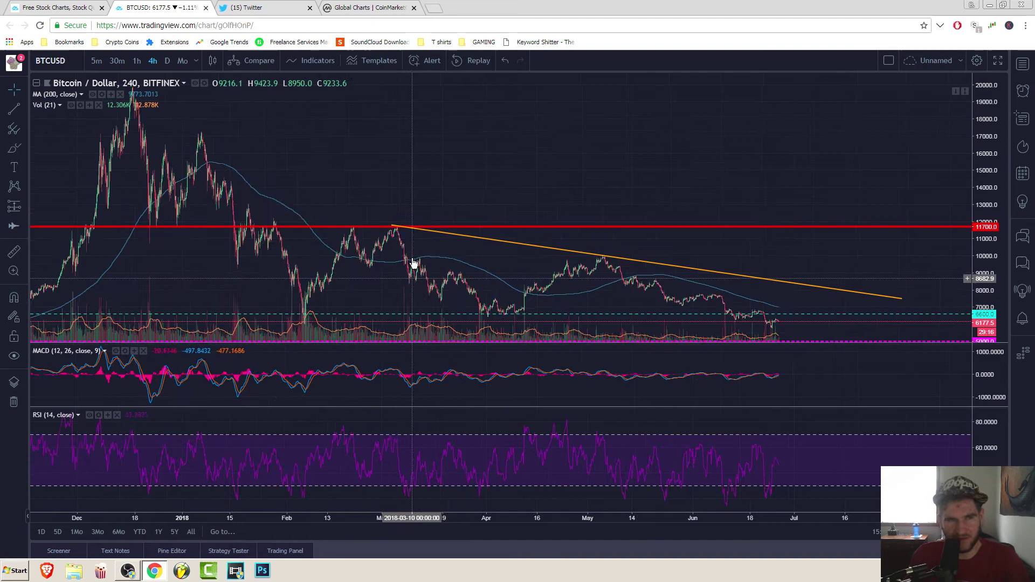
# - Refresh the Twitter home feed, then zoom back into the late-June BTCUSD candles near 6177
pyautogui.click(248, 9)
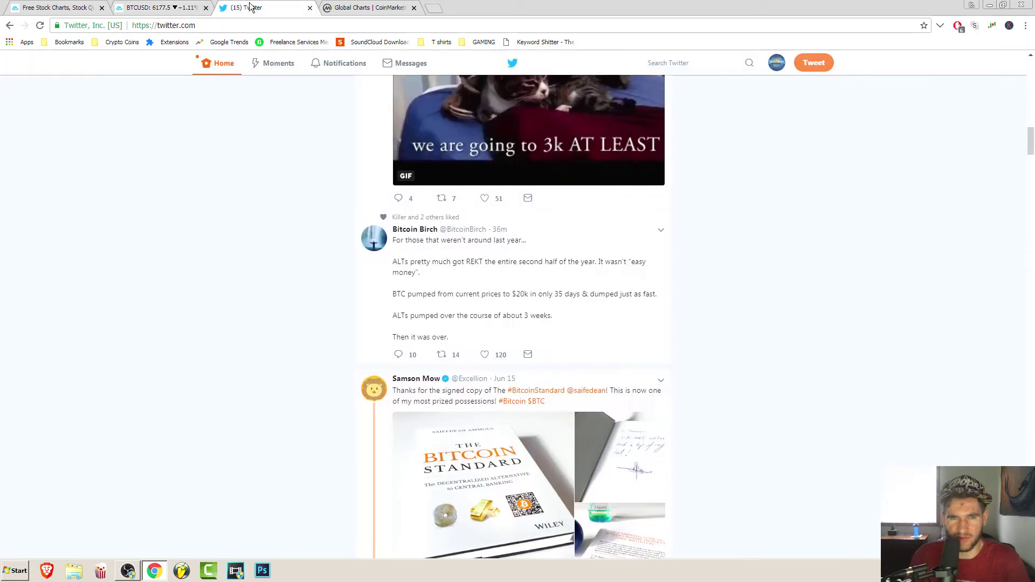
pyautogui.click(218, 71)
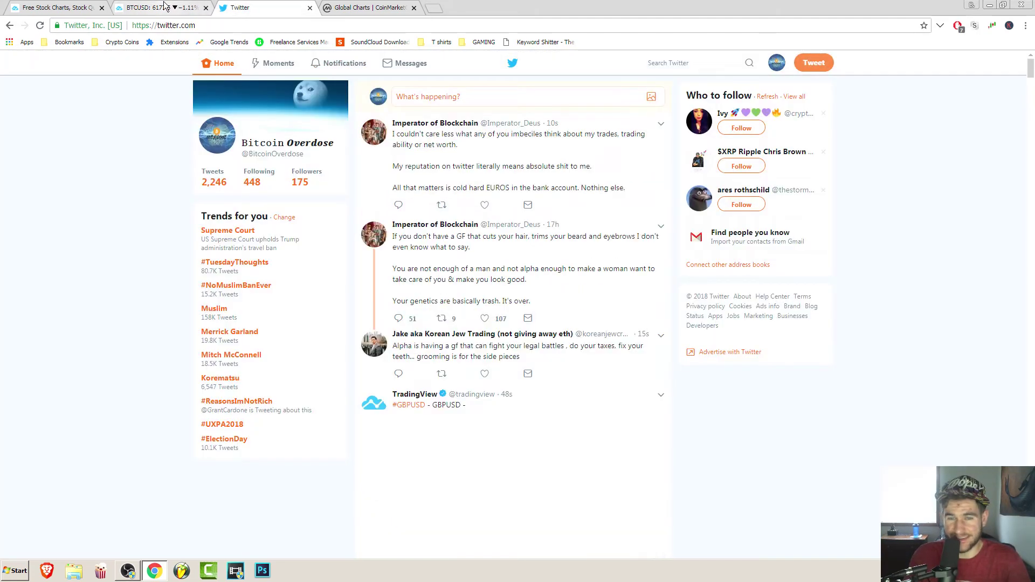
pyautogui.click(165, 6)
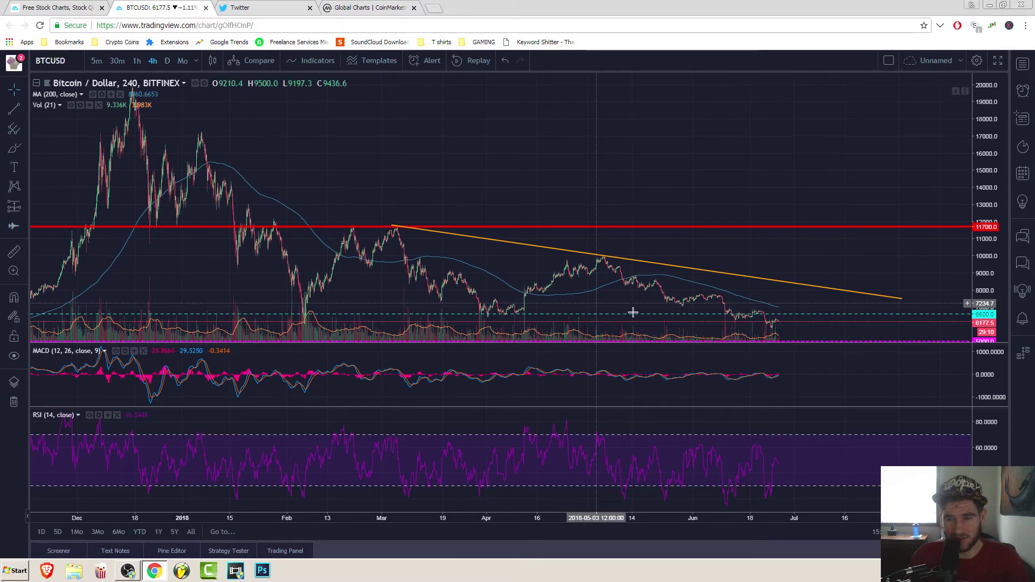
pyautogui.scroll(5, 630, 313)
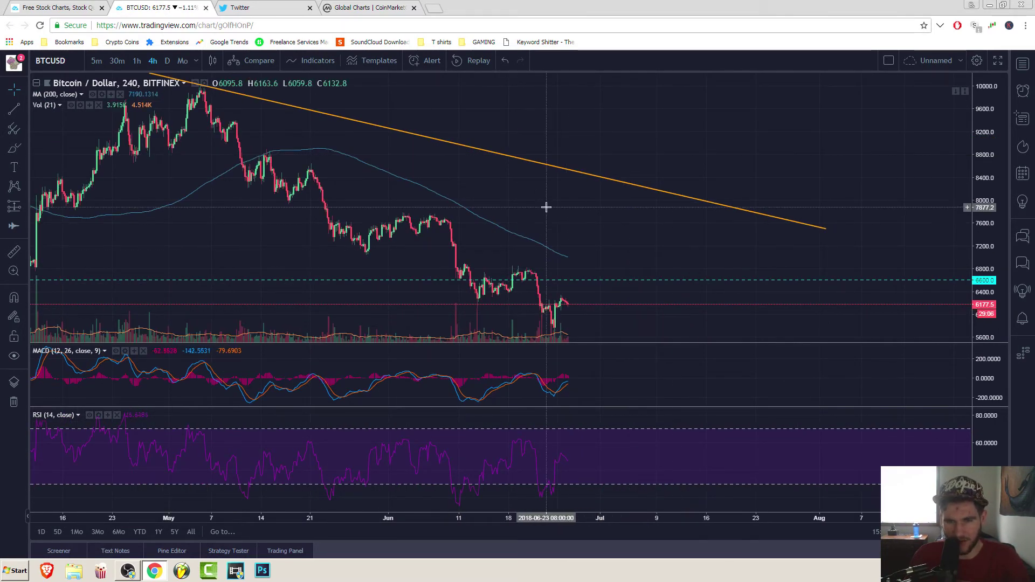
pyautogui.scroll(2, 537, 248)
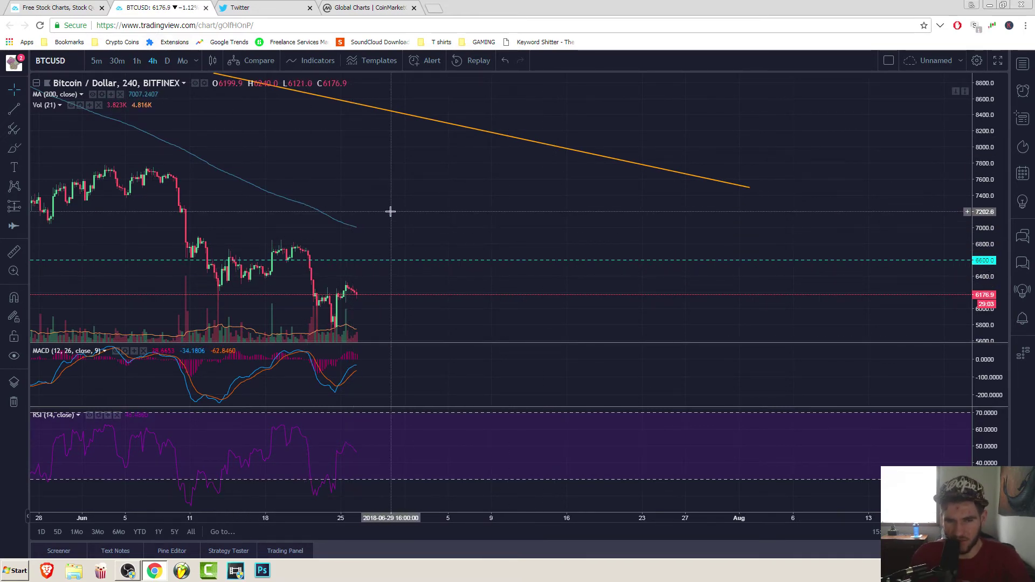
pyautogui.scroll(2, 633, 222)
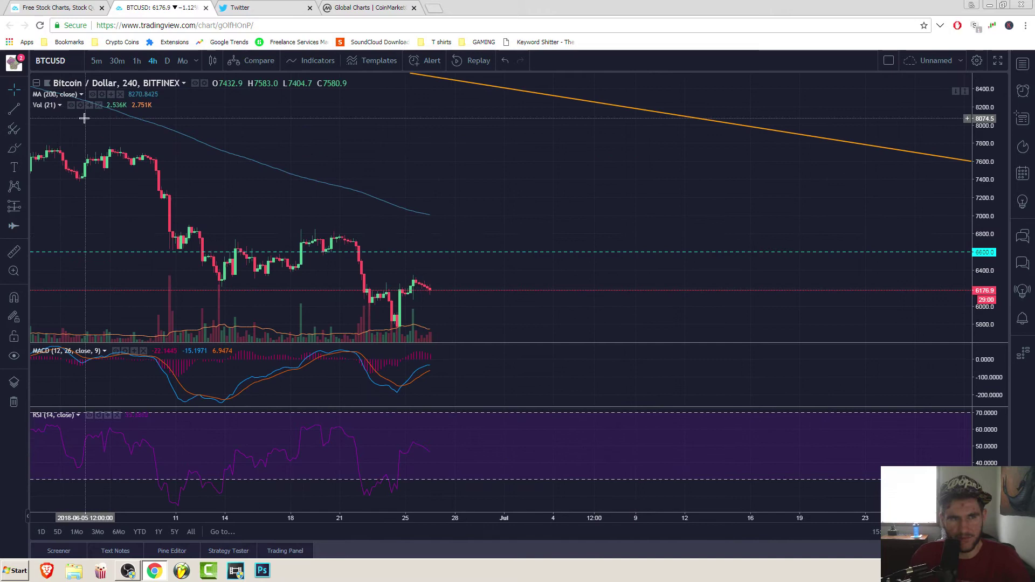
# - Switch the BTCUSD 4h chart to Heikin Ashi candles and pan back to the June 2018 candles
pyautogui.click(212, 61)
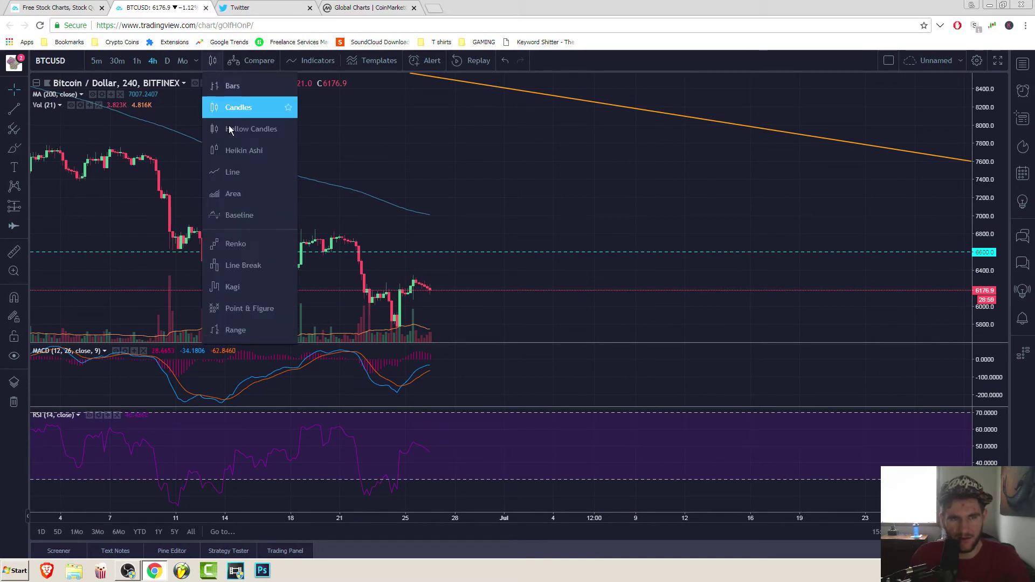
pyautogui.click(238, 153)
pyautogui.scroll(6, 721, 302)
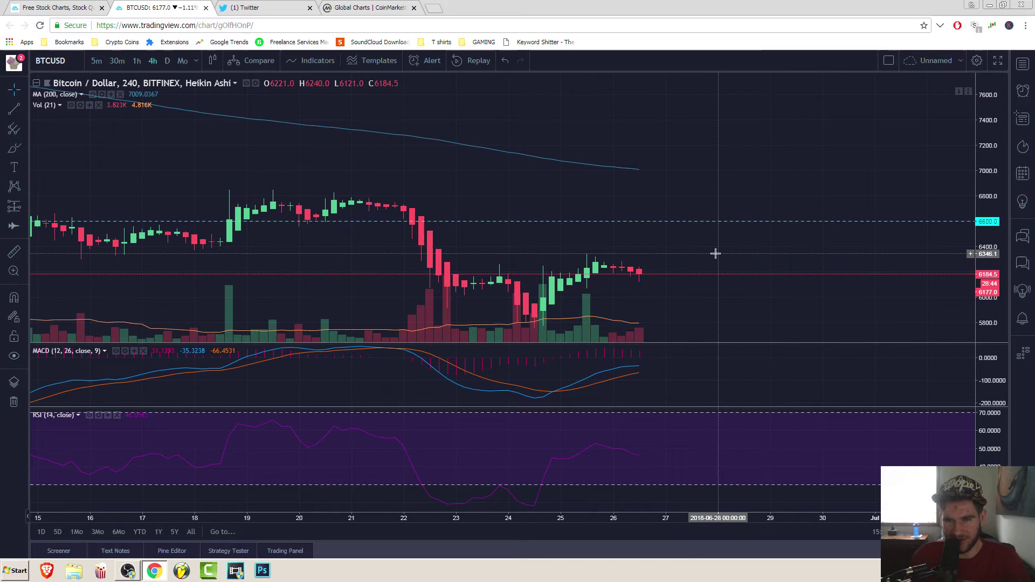
pyautogui.scroll(-3, 716, 249)
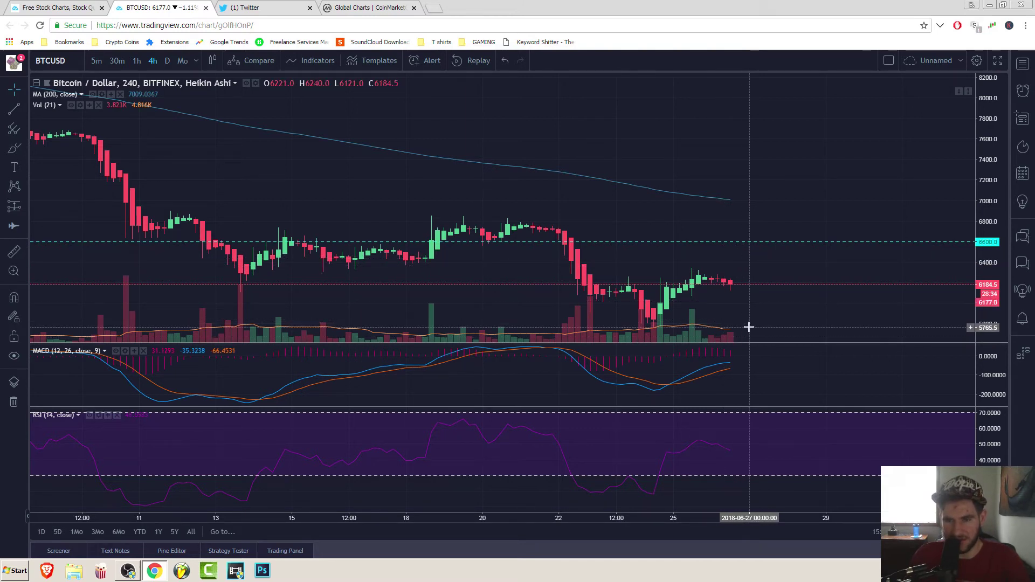
pyautogui.scroll(-2, 746, 324)
pyautogui.moveTo(840, 303); pyautogui.dragTo(478, 298)
pyautogui.scroll(-2, 480, 299)
pyautogui.scroll(-1, 480, 299)
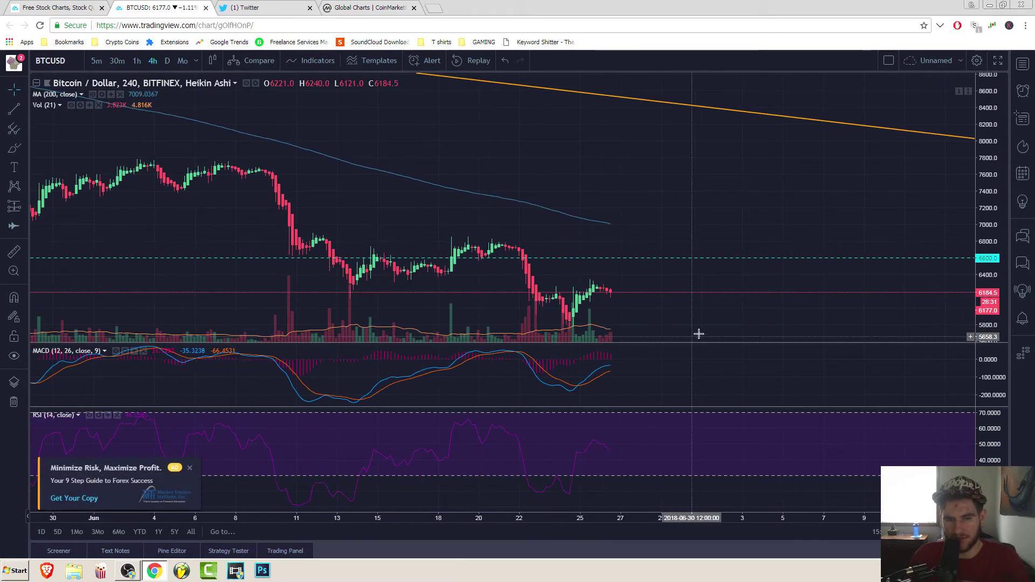
# - Close the ad banner and upgrade offer, then zoom around the late-June Heikin Ashi candles near 6184
pyautogui.click(189, 469)
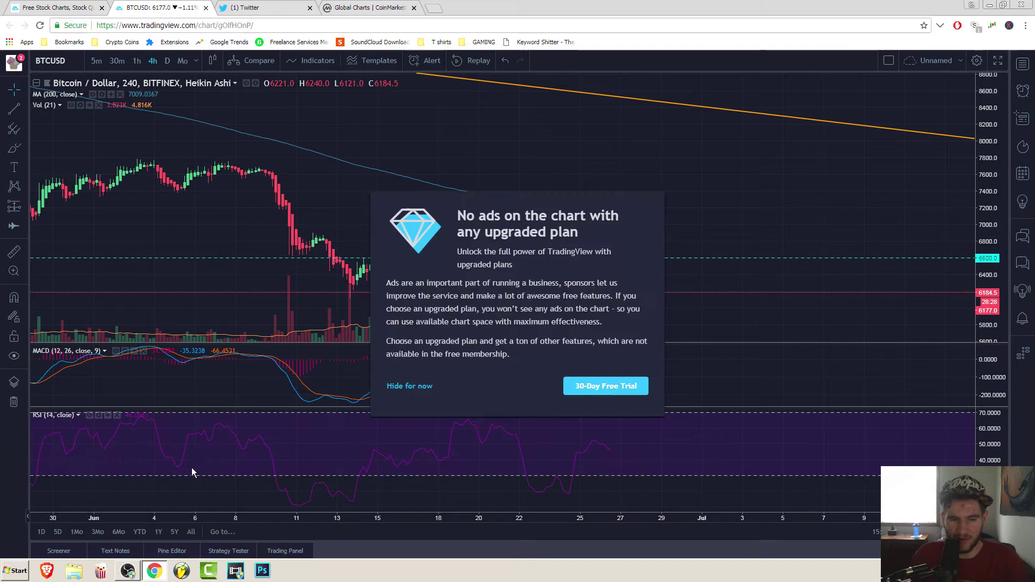
pyautogui.click(401, 387)
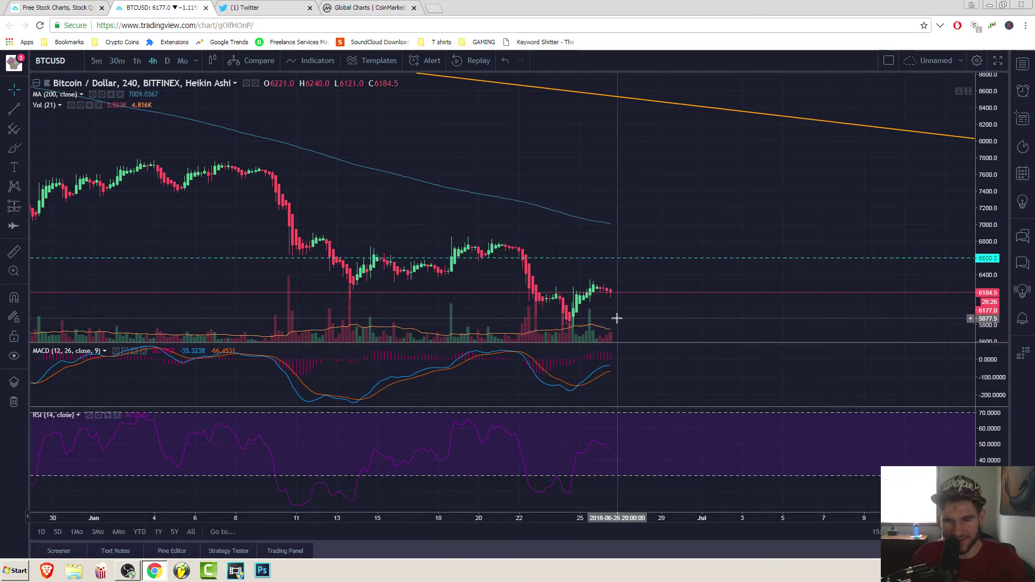
pyautogui.scroll(3, 599, 326)
pyautogui.scroll(-5, 589, 331)
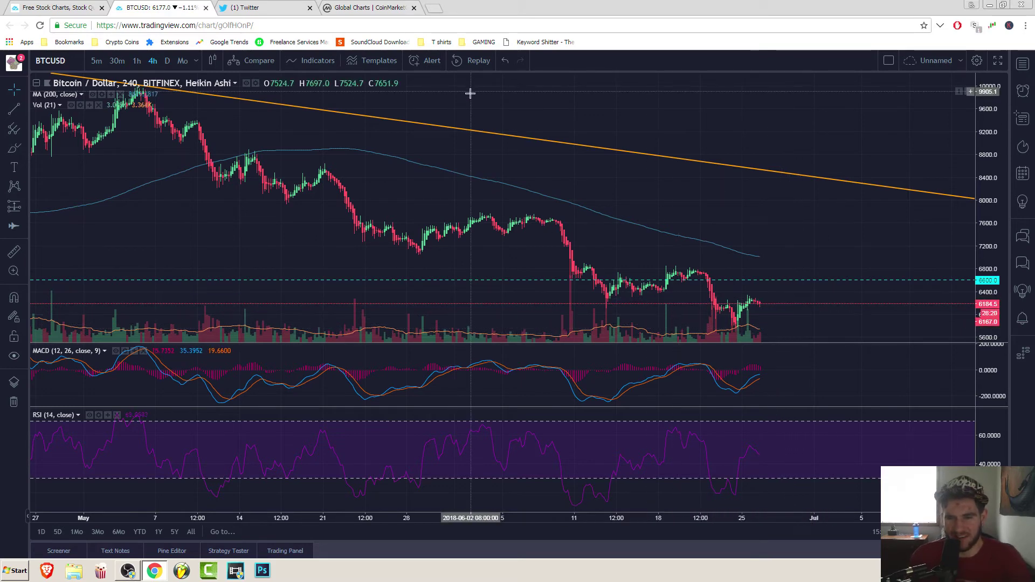
pyautogui.scroll(-1, 350, 288)
pyautogui.scroll(-2, 350, 289)
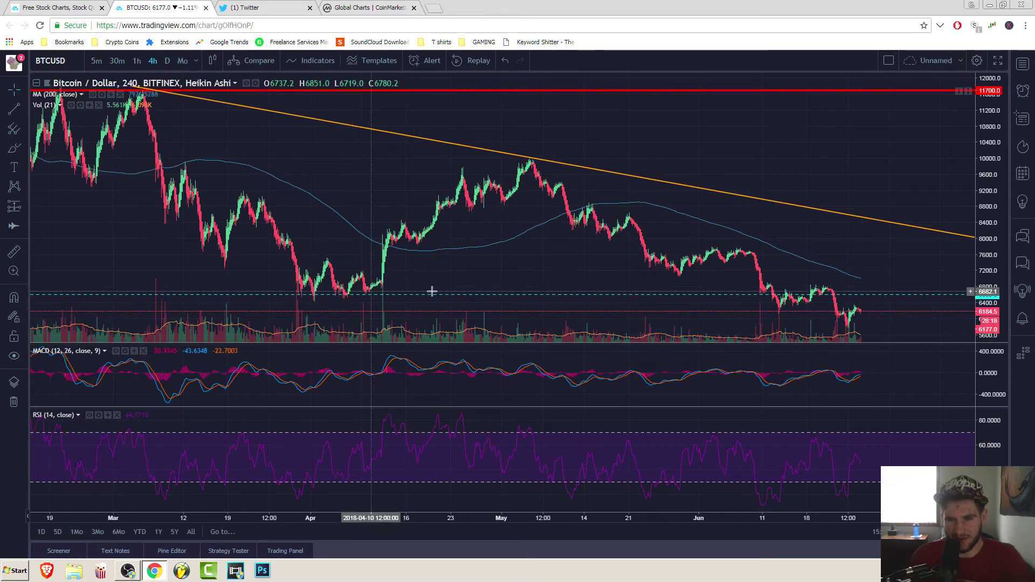
pyautogui.scroll(2, 606, 273)
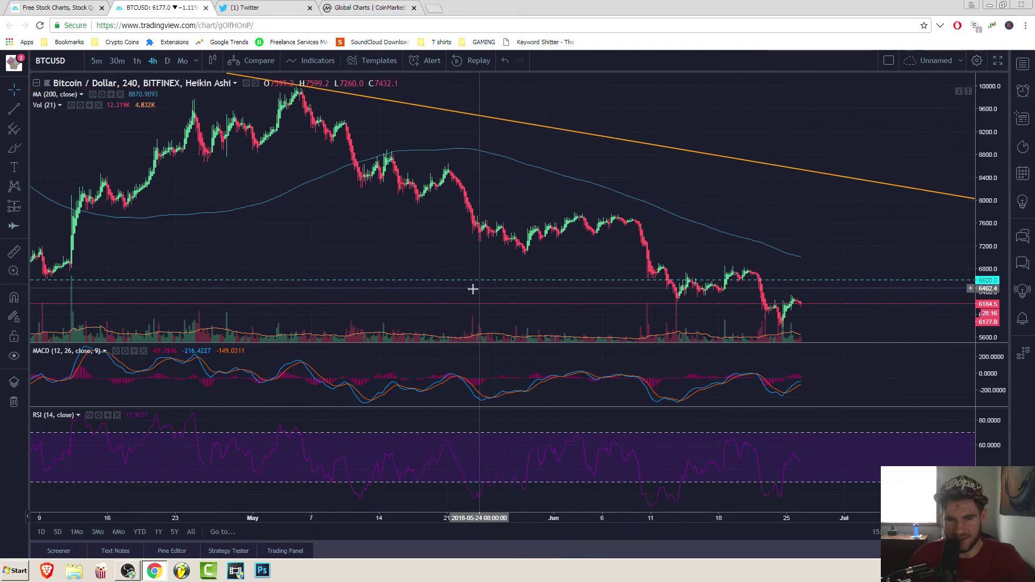
pyautogui.scroll(-1, 232, 263)
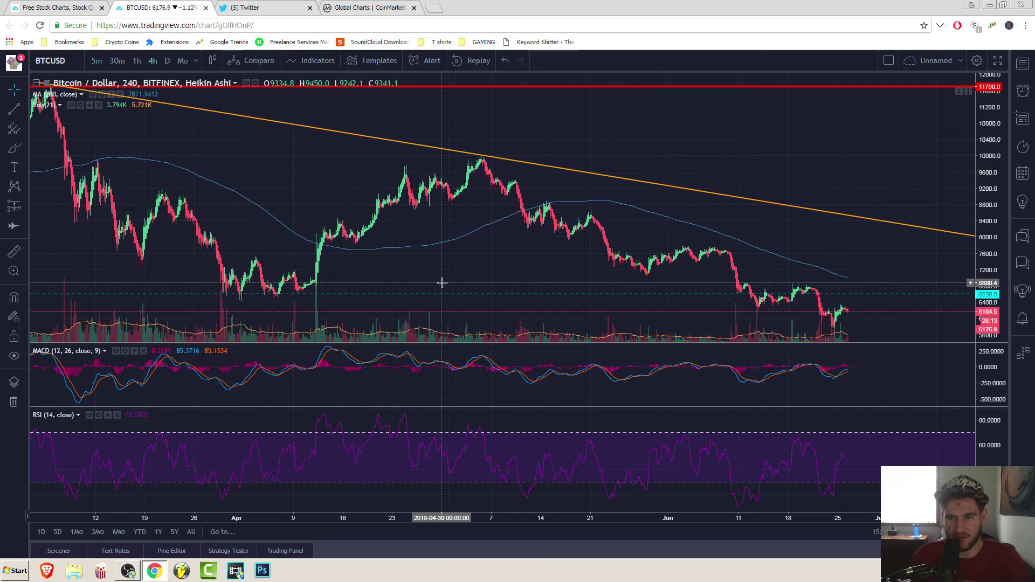
pyautogui.scroll(3, 440, 280)
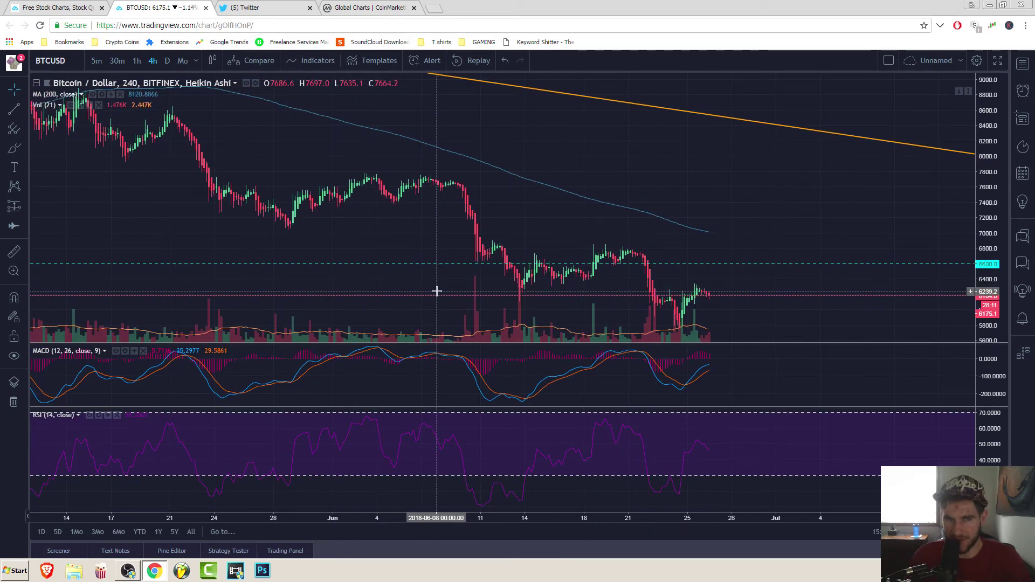
# - Load the 5 new tweets, glance at the BTCUSD chart, then refresh the Twitter Home timeline
pyautogui.click(244, 6)
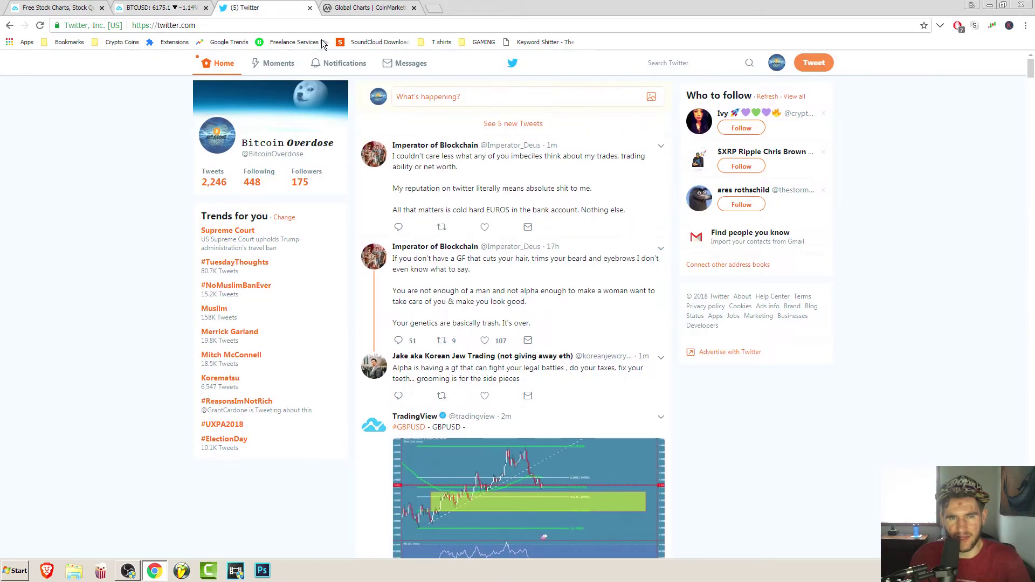
pyautogui.click(577, 132)
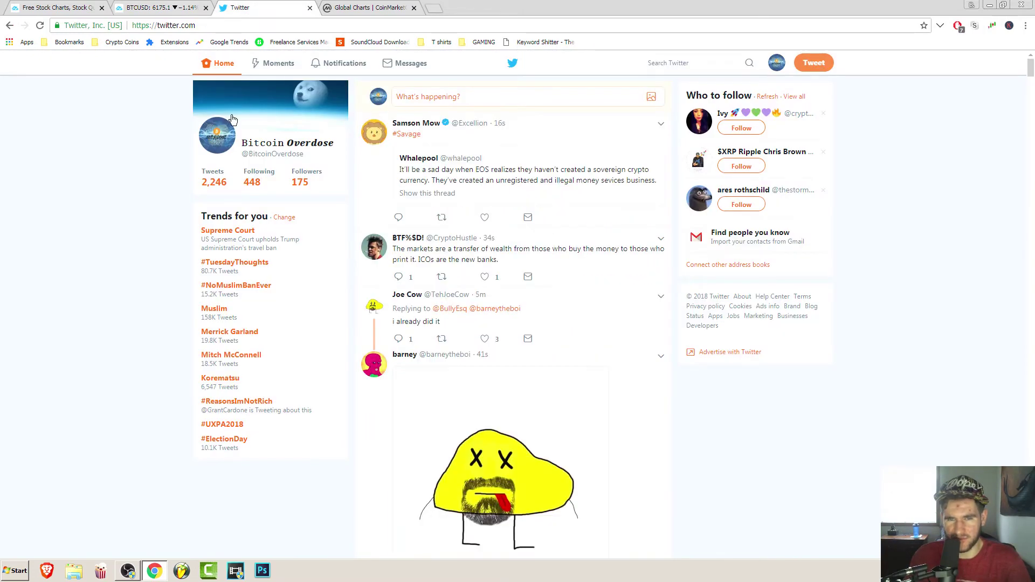
pyautogui.click(160, 11)
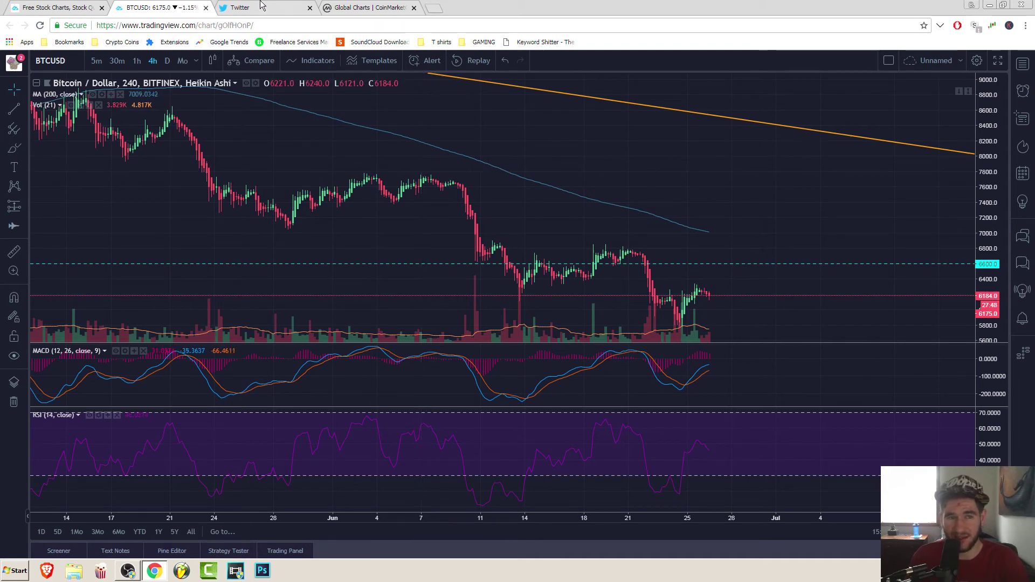
pyautogui.click(290, 6)
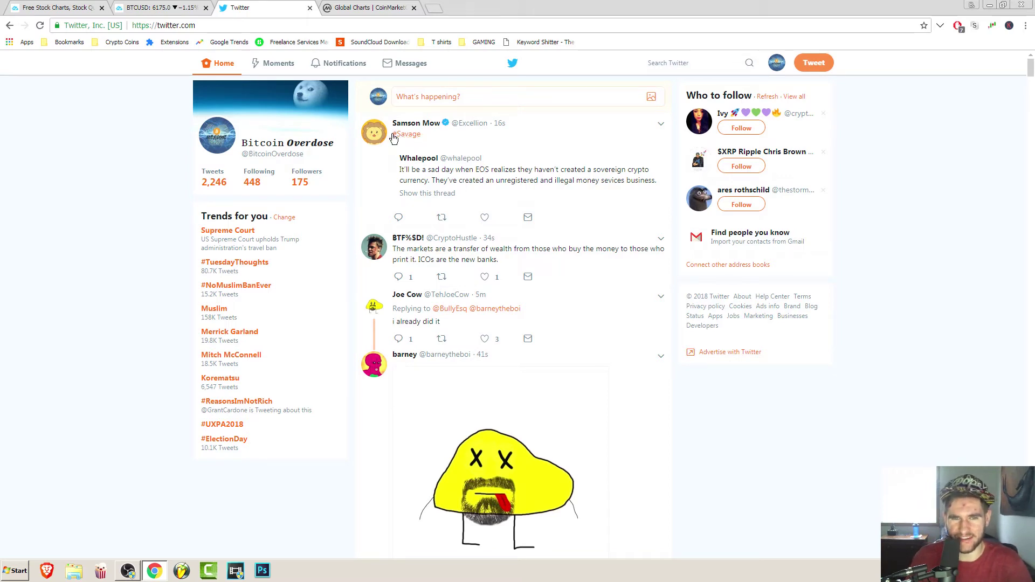
pyautogui.click(216, 73)
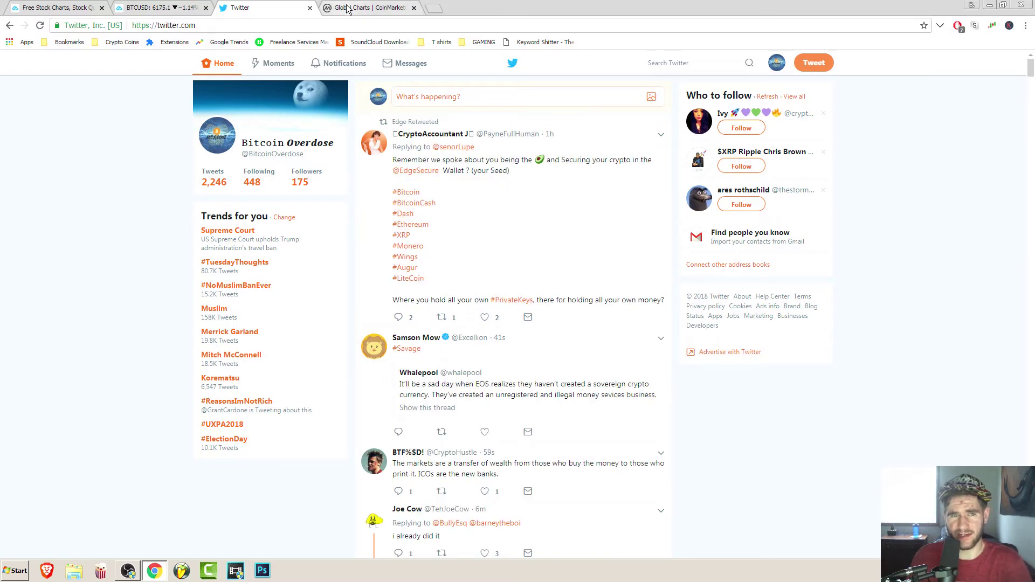
# - Open a new blank tab and close the BTC BOX OF PAIN idea on the first TradingView page
pyautogui.click(437, 8)
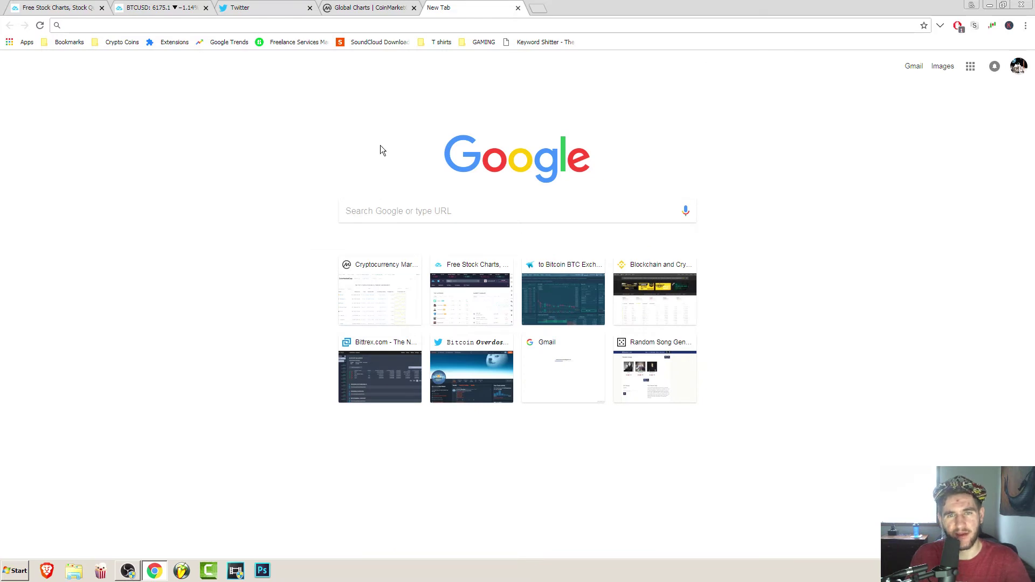
pyautogui.click(169, 5)
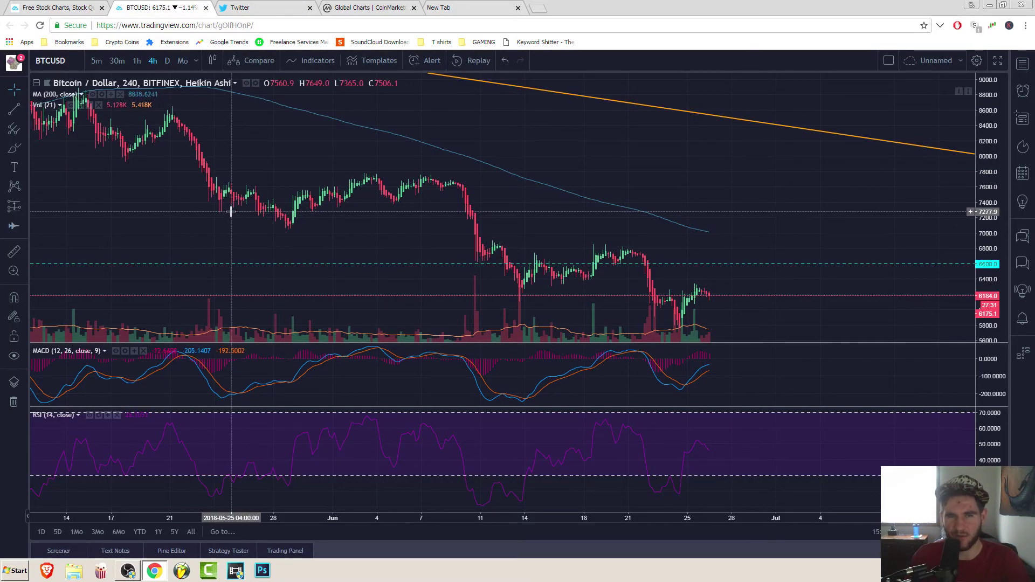
pyautogui.click(60, 8)
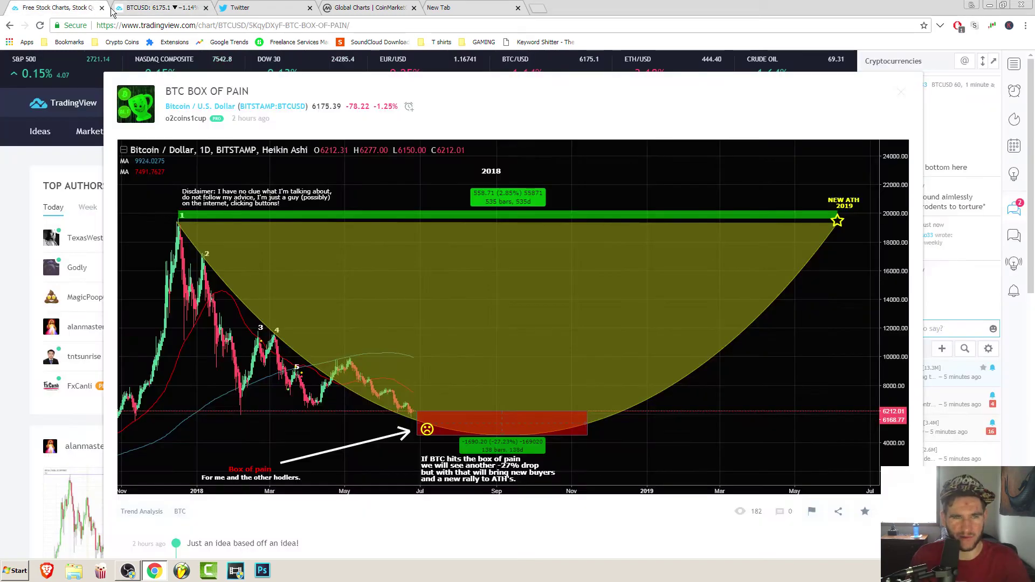
pyautogui.click(901, 93)
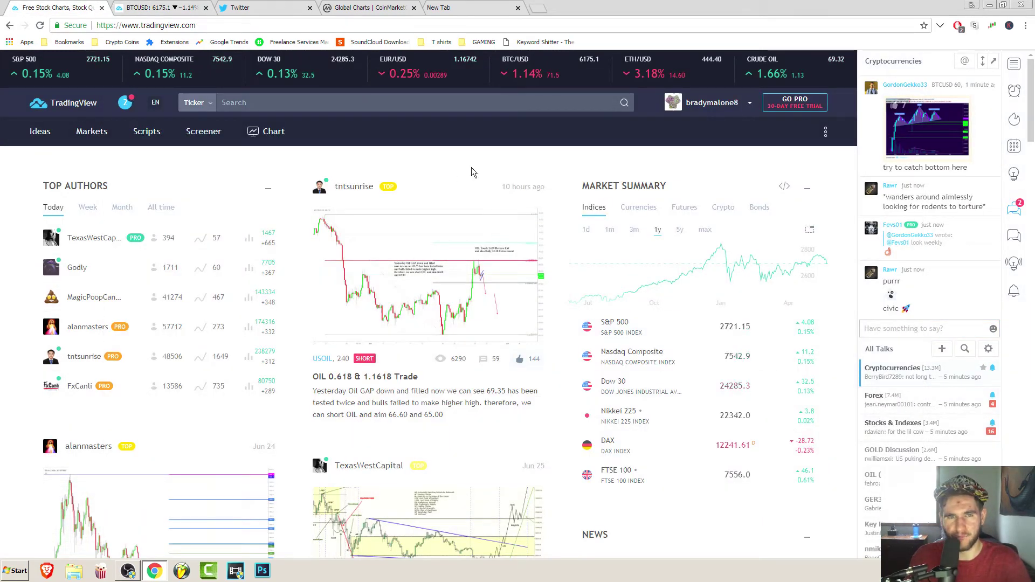
# - Load the CCN news site from the Crypto Coins bookmarks in the new tab
pyautogui.click(453, 6)
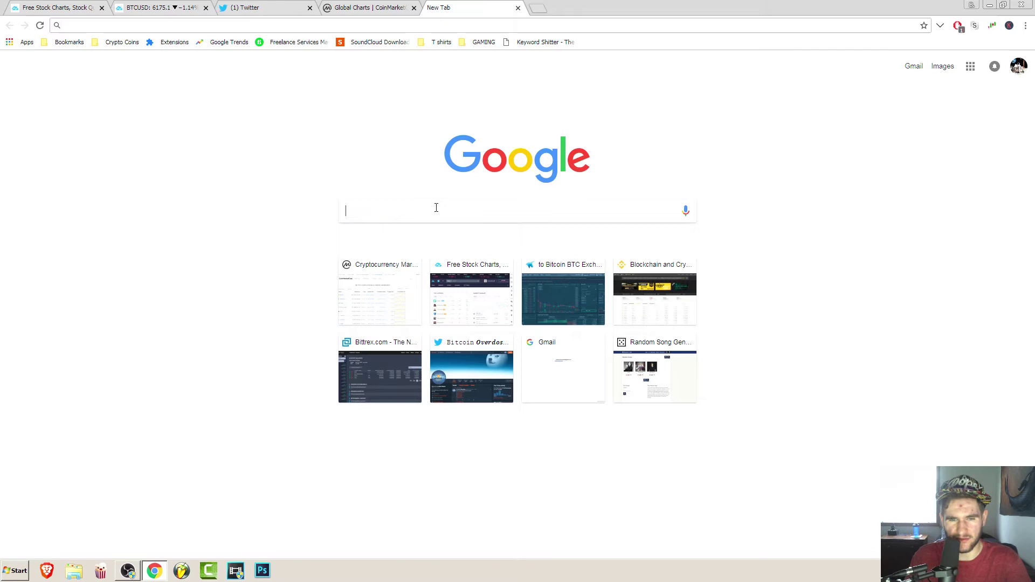
pyautogui.click(124, 46)
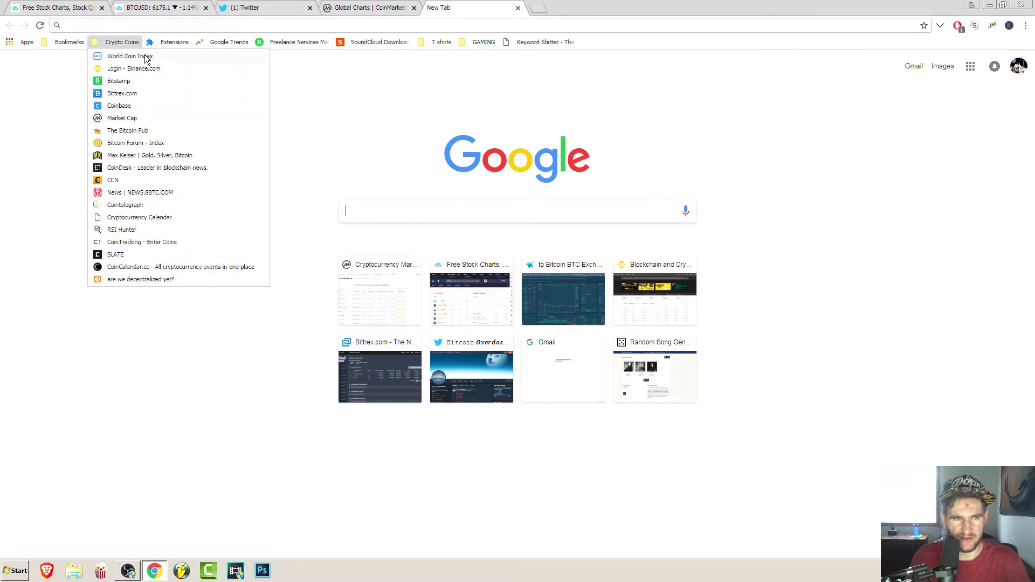
pyautogui.click(157, 180)
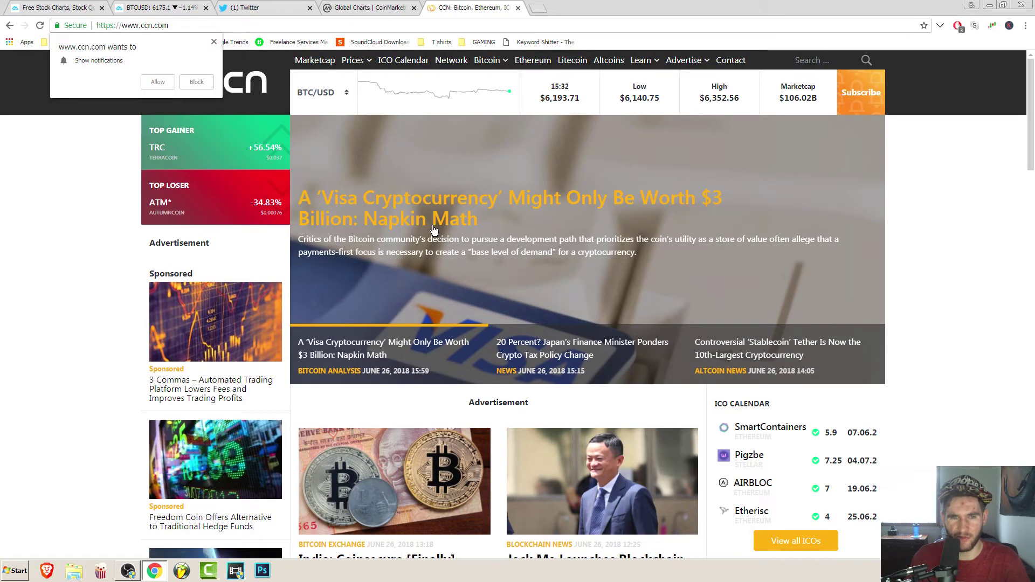
# - Dismiss the notification prompt and open the South Africa Bitcoin ATM headline
pyautogui.click(213, 43)
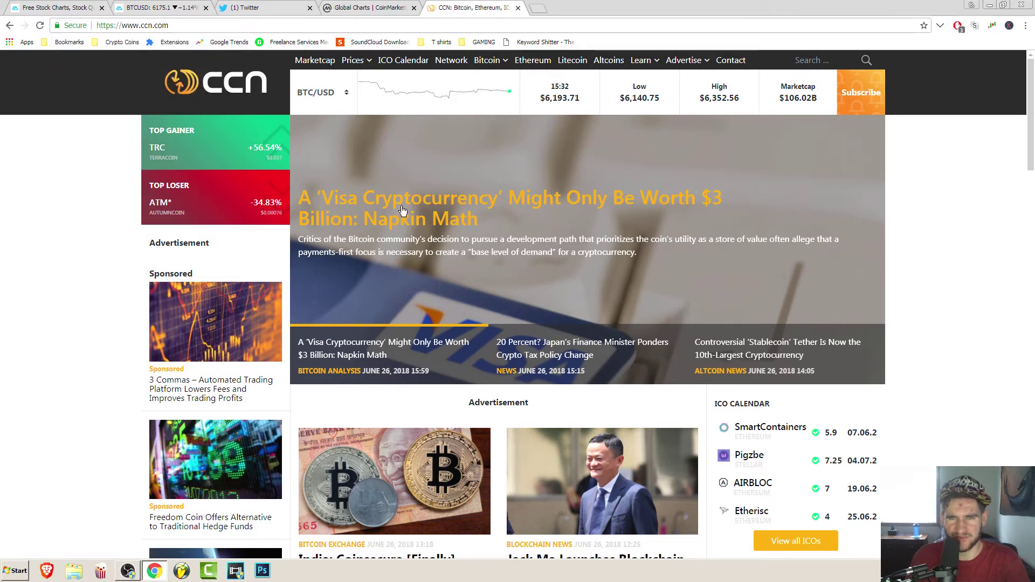
pyautogui.moveTo(353, 66)
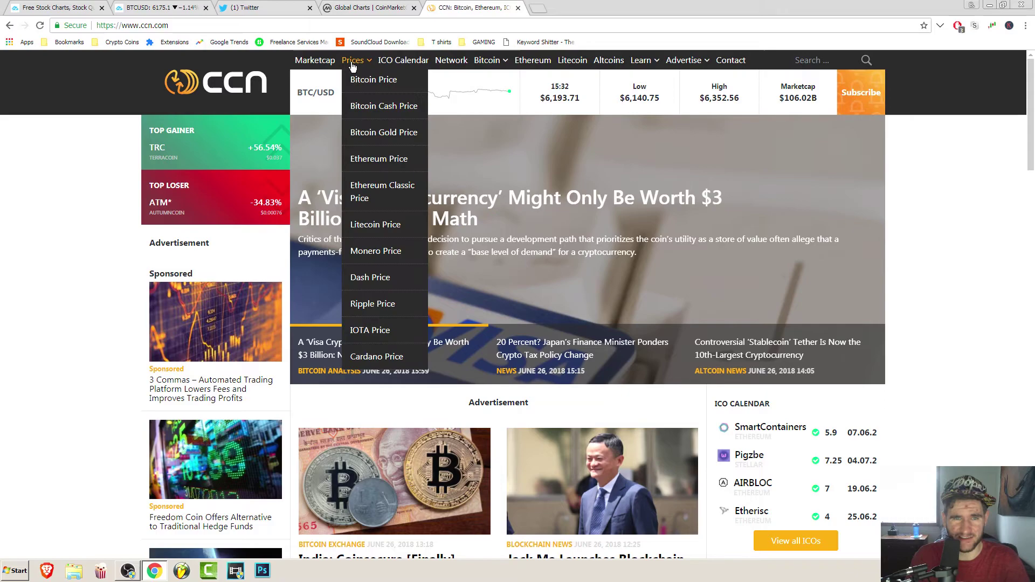
pyautogui.scroll(-4, 145, 250)
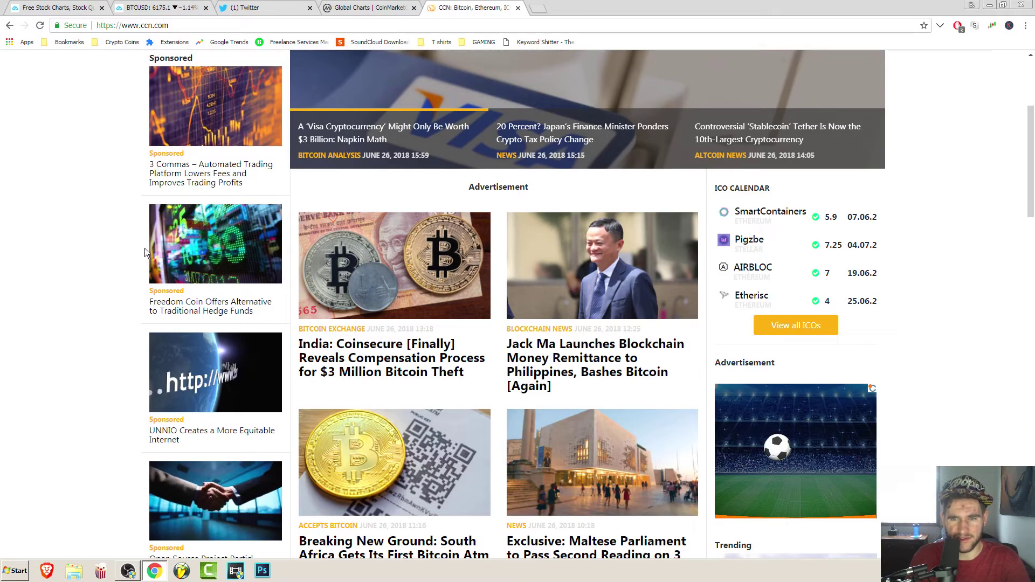
pyautogui.scroll(-4, 144, 248)
pyautogui.scroll(-4, 144, 245)
pyautogui.scroll(3, 144, 245)
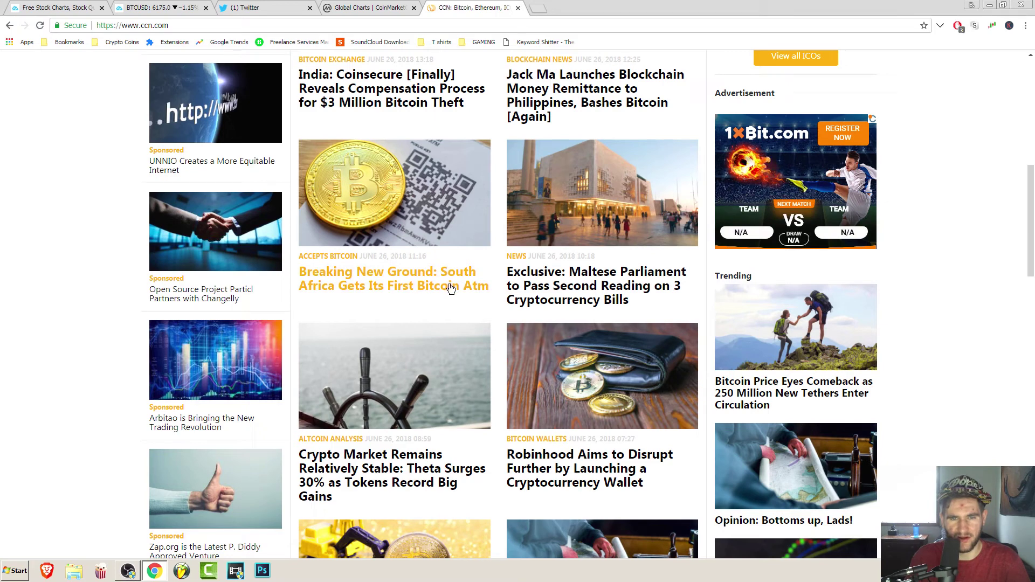
pyautogui.click(396, 271)
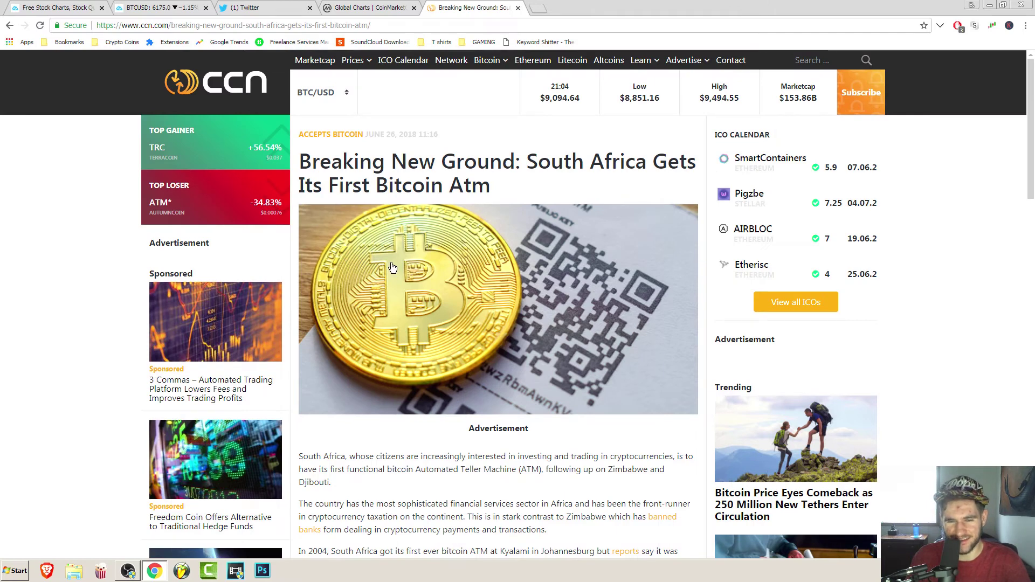
# - Read the article, highlighting the 2004 and 2017-estimate passages
pyautogui.scroll(-5, 393, 268)
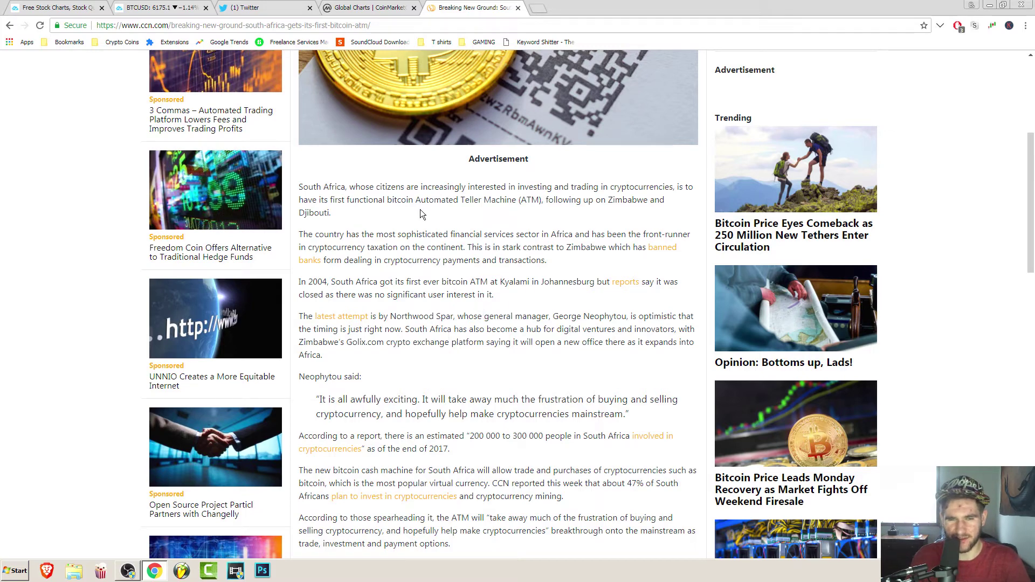
pyautogui.moveTo(496, 365); pyautogui.dragTo(443, 281)
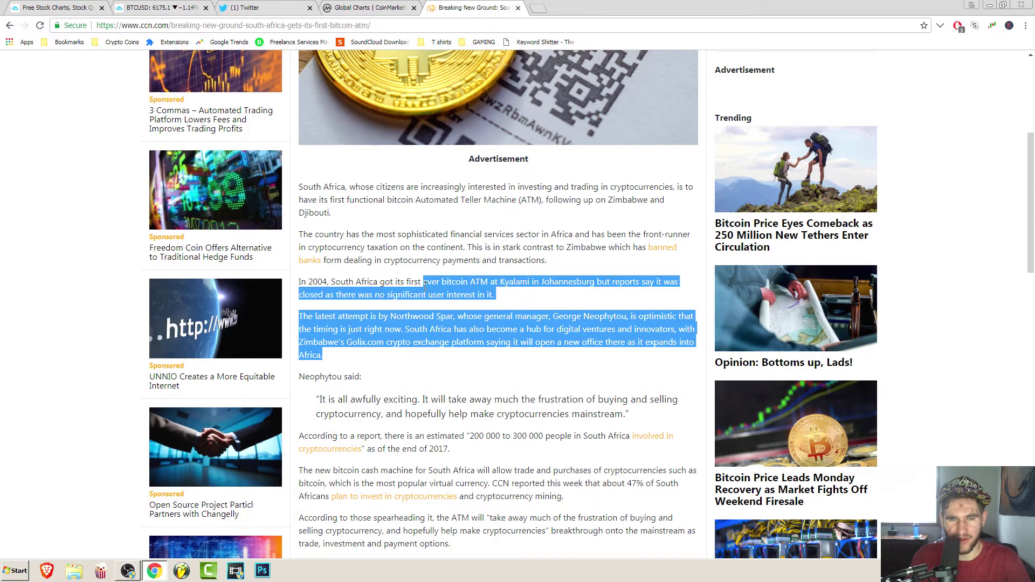
pyautogui.click(513, 297)
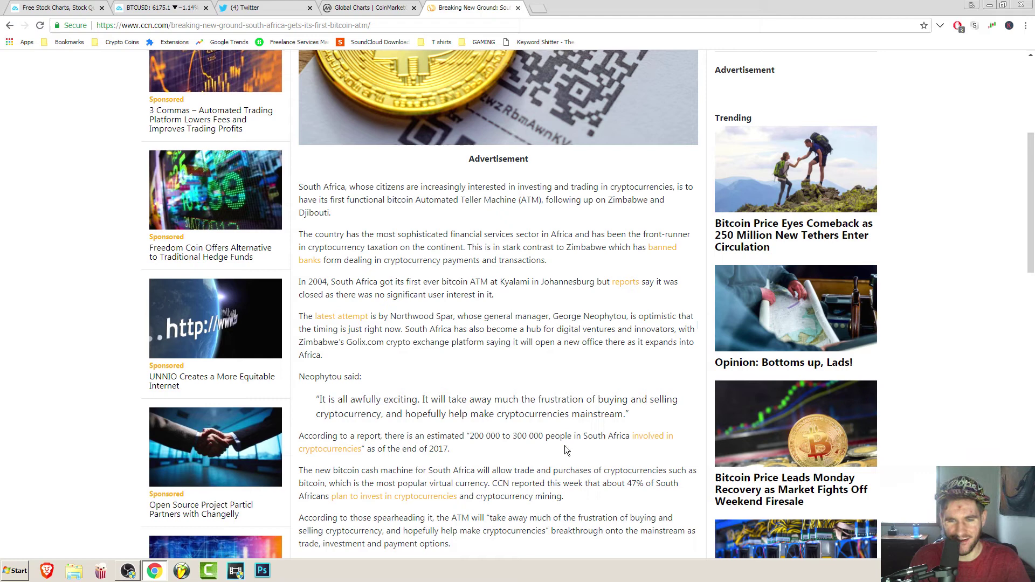
pyautogui.moveTo(514, 454); pyautogui.dragTo(424, 298)
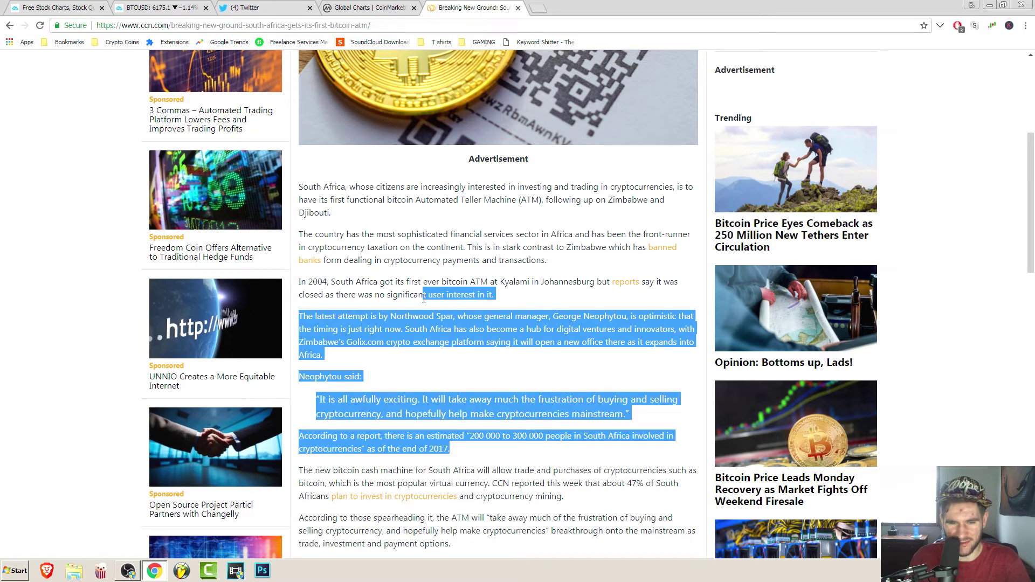
pyautogui.click(446, 371)
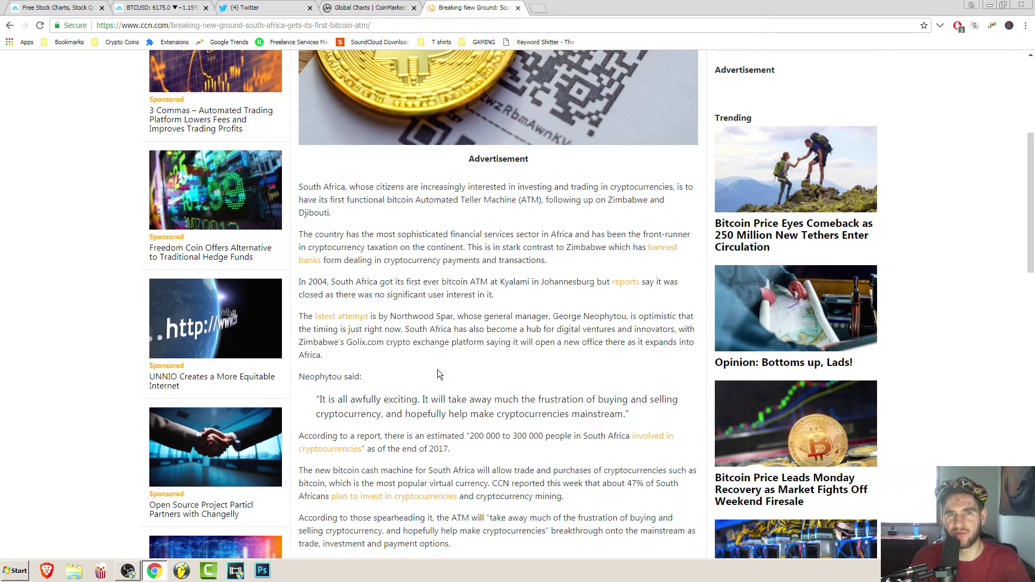
# - Highlight the title and closing paragraphs, then return to the CCN front page
pyautogui.scroll(4, 438, 374)
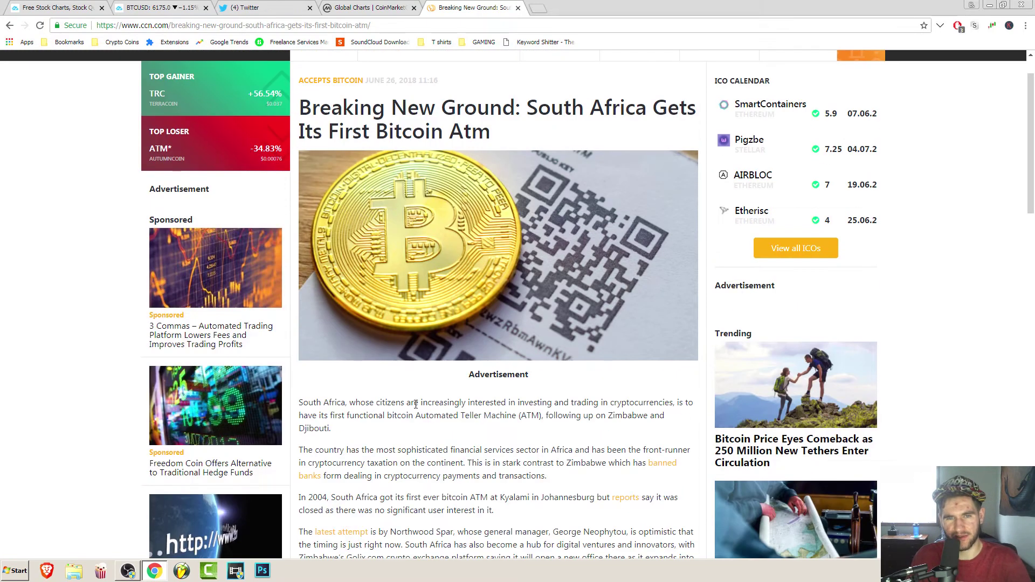
pyautogui.moveTo(520, 138); pyautogui.dragTo(348, 105)
pyautogui.click(618, 126)
pyautogui.scroll(-5, 467, 459)
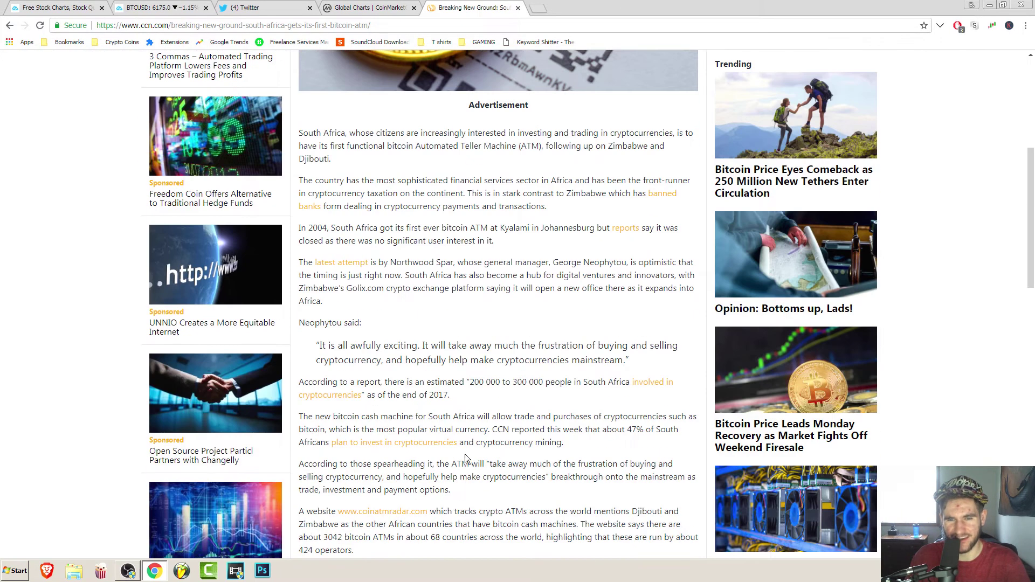
pyautogui.scroll(-5, 467, 455)
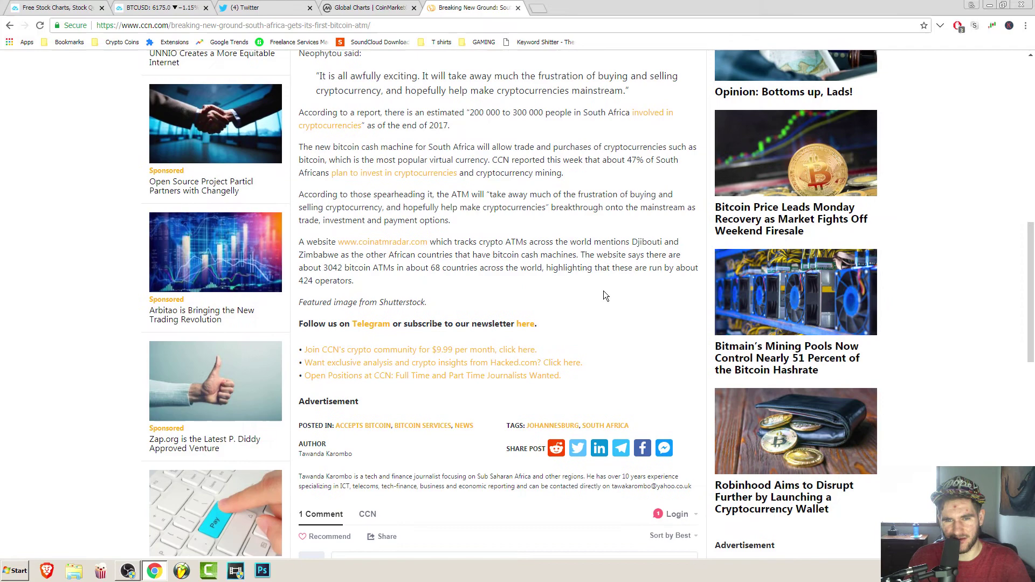
pyautogui.moveTo(587, 300); pyautogui.dragTo(417, 138)
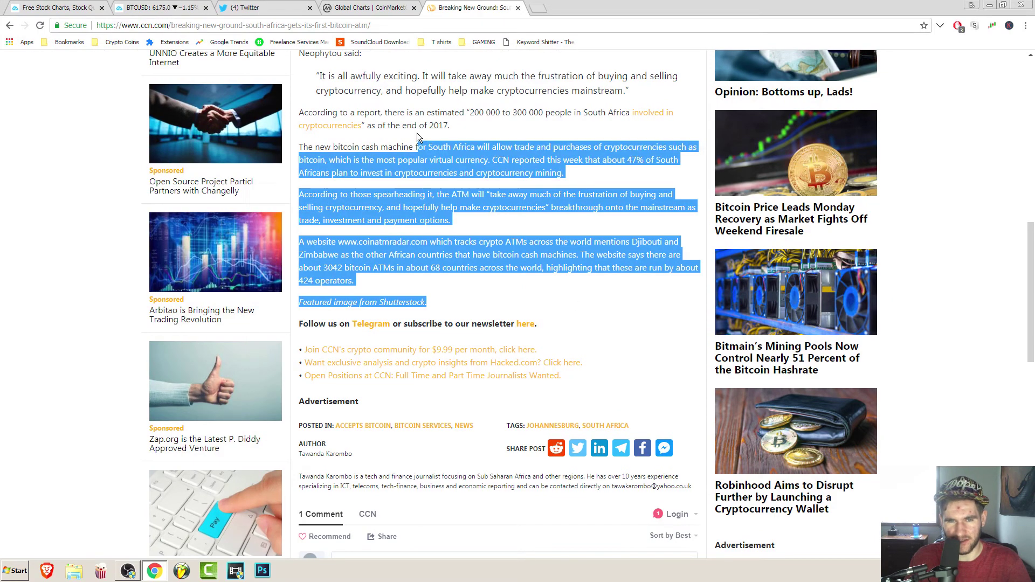
pyautogui.click(572, 226)
pyautogui.scroll(9, 538, 303)
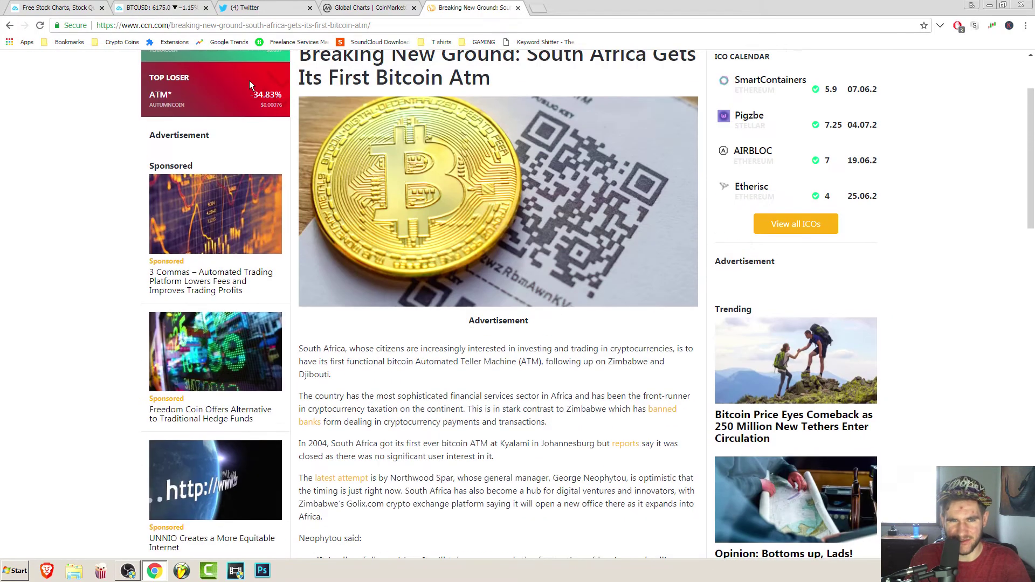
pyautogui.click(11, 25)
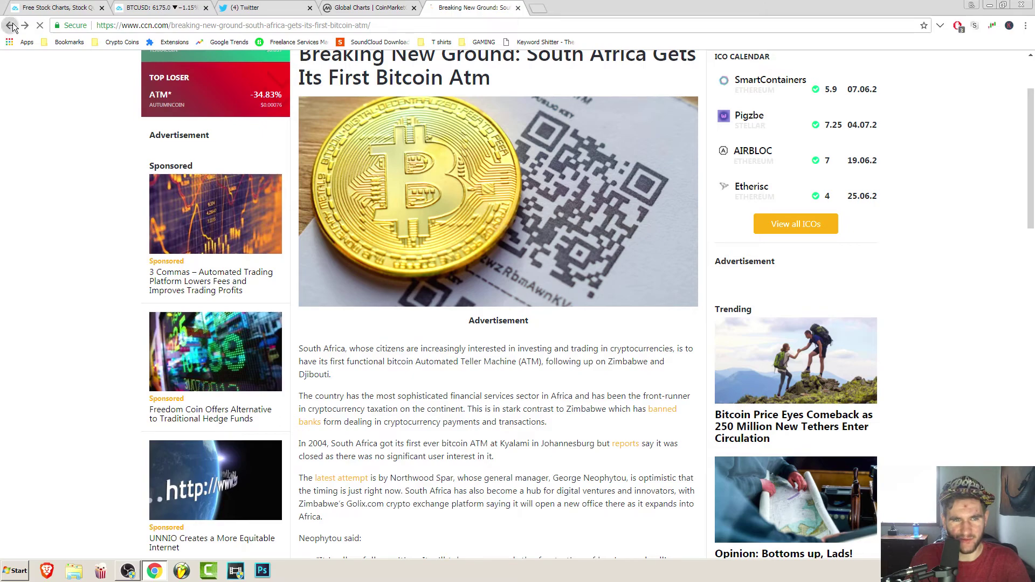
pyautogui.scroll(-6, 514, 304)
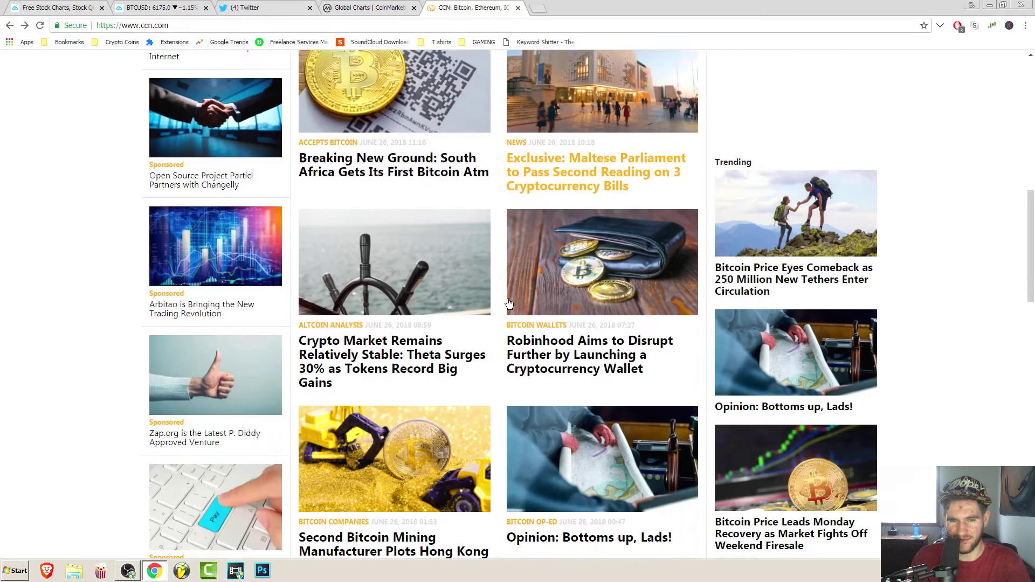
pyautogui.scroll(2, 501, 300)
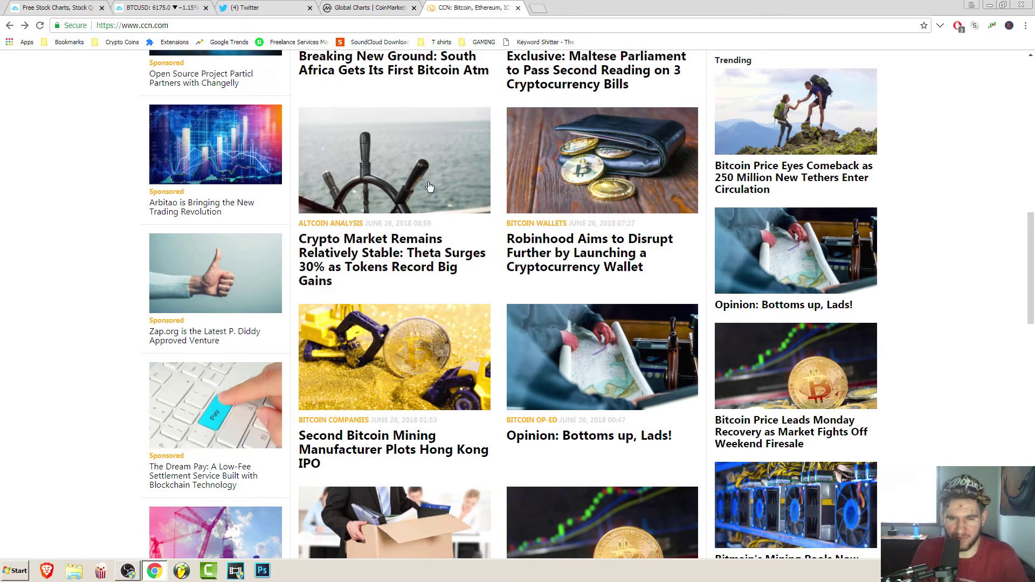
pyautogui.scroll(-3, 457, 230)
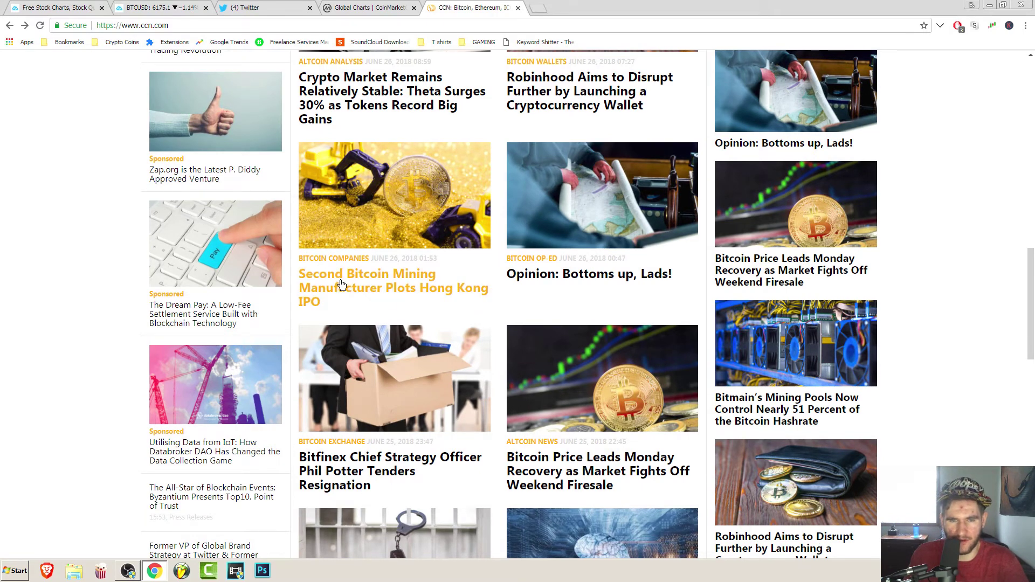
pyautogui.scroll(-4, 341, 284)
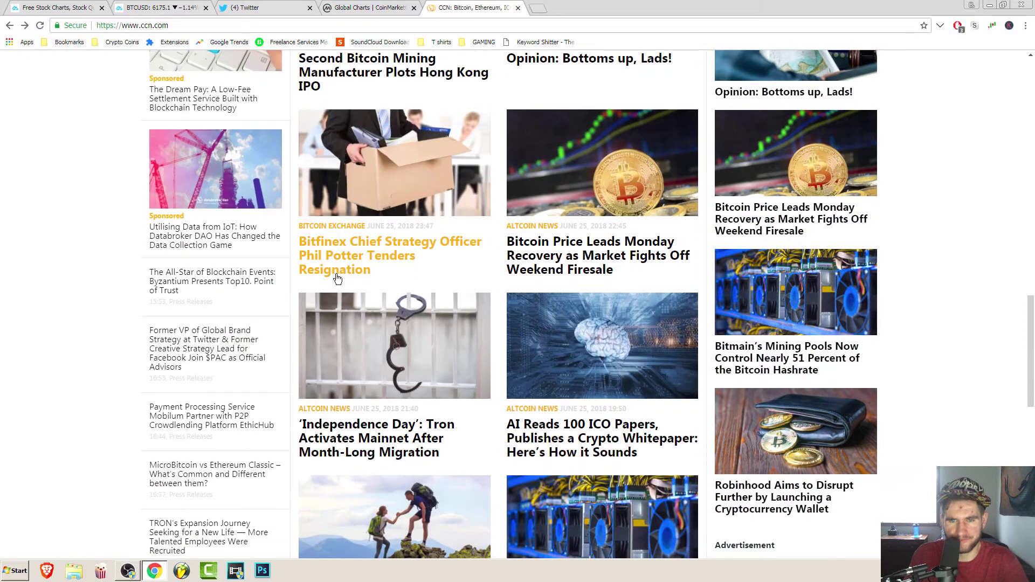
pyautogui.scroll(-4, 337, 277)
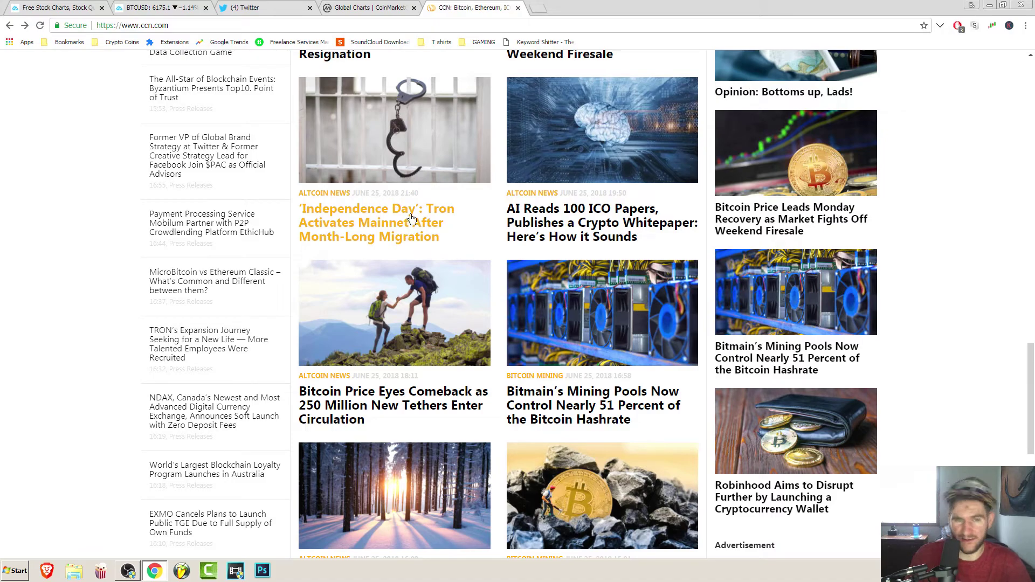
pyautogui.scroll(-5, 412, 219)
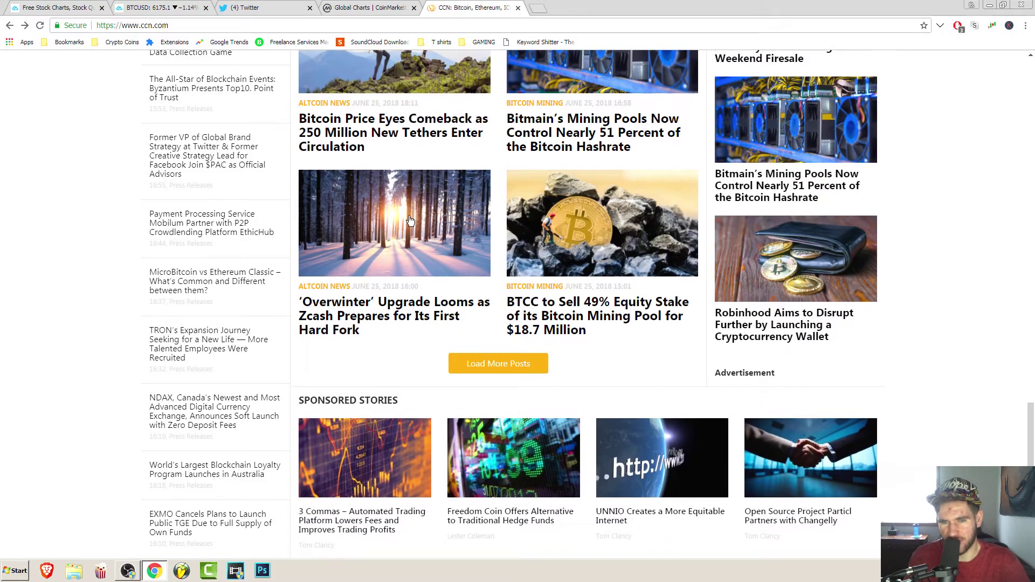
pyautogui.scroll(-2, 684, 270)
pyautogui.scroll(3, 669, 263)
pyautogui.scroll(4, 652, 263)
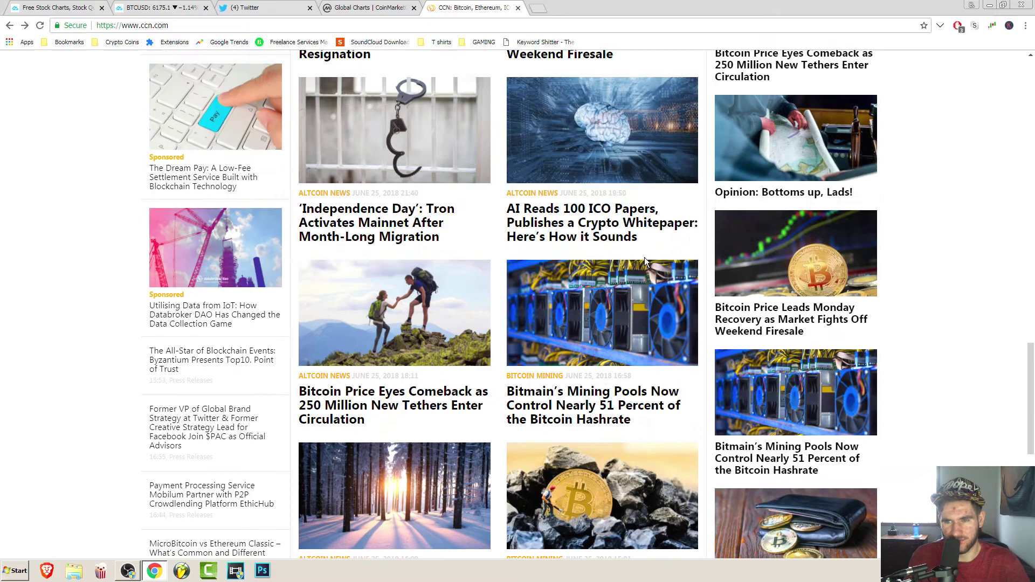
pyautogui.scroll(9, 633, 254)
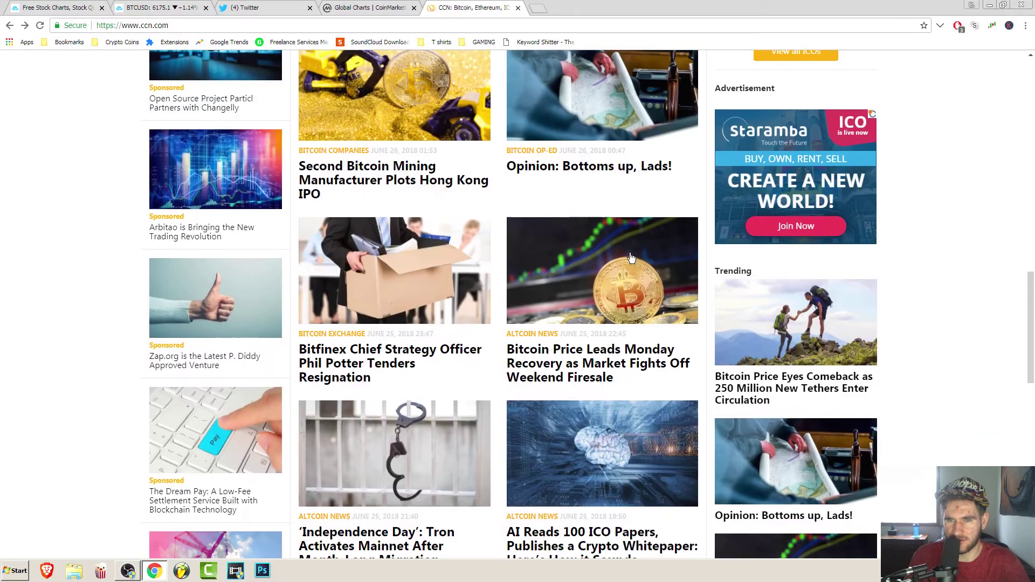
pyautogui.scroll(13, 628, 256)
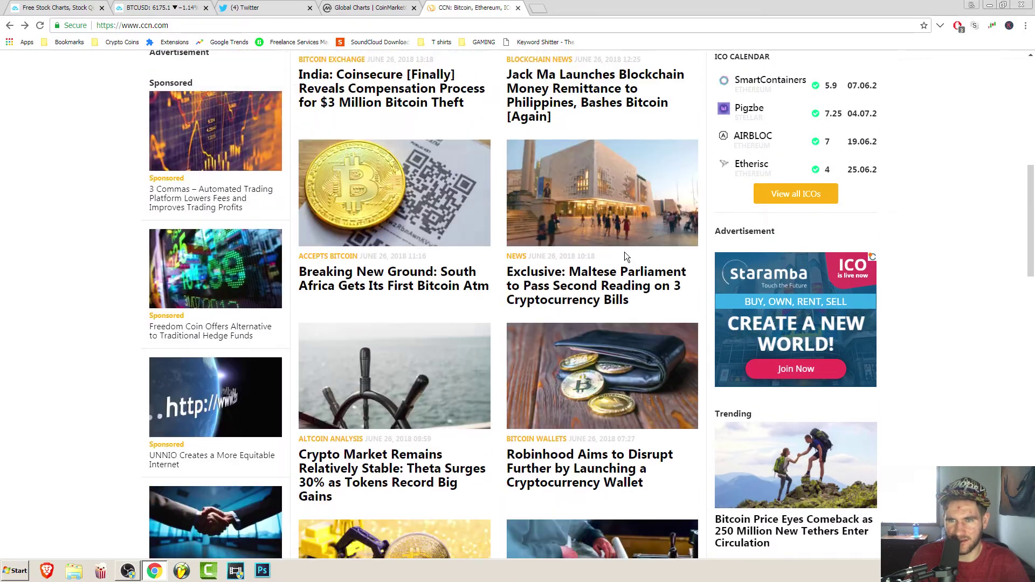
pyautogui.scroll(2, 625, 257)
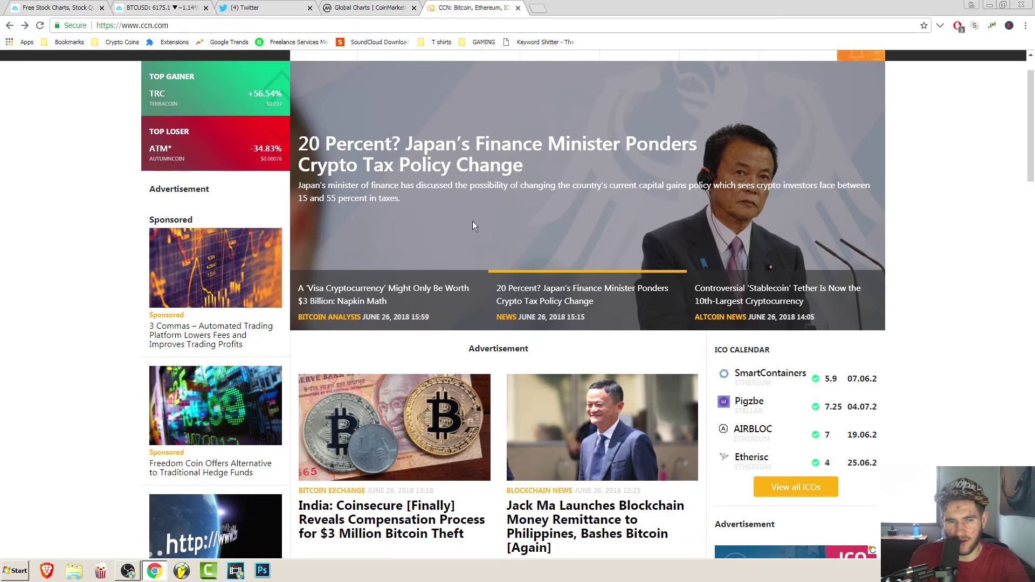
pyautogui.scroll(1, 124, 84)
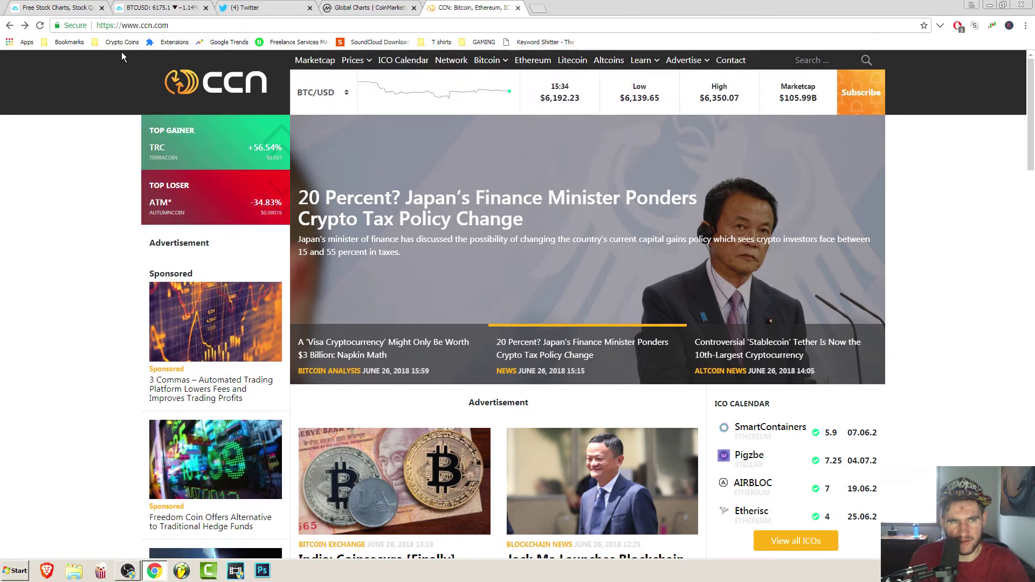
# - Open news.8btc.com from the Crypto Coins bookmarks folder
pyautogui.click(122, 42)
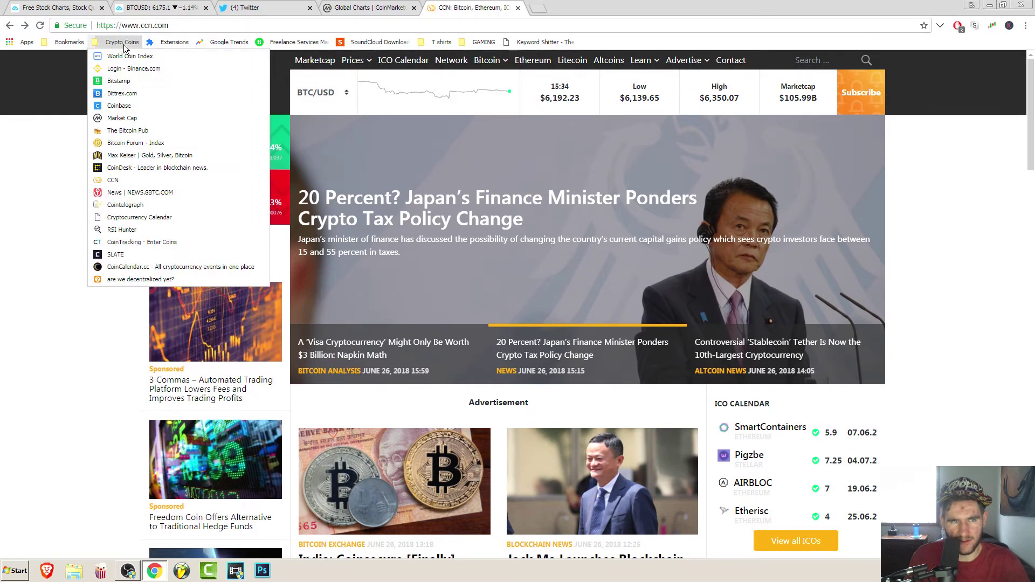
pyautogui.click(122, 192)
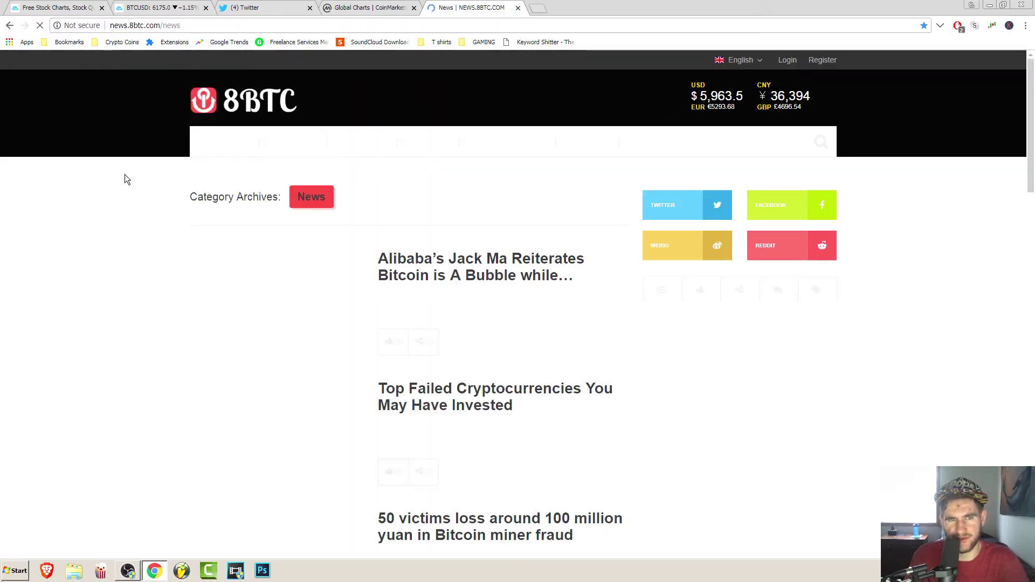
pyautogui.scroll(-3, 123, 172)
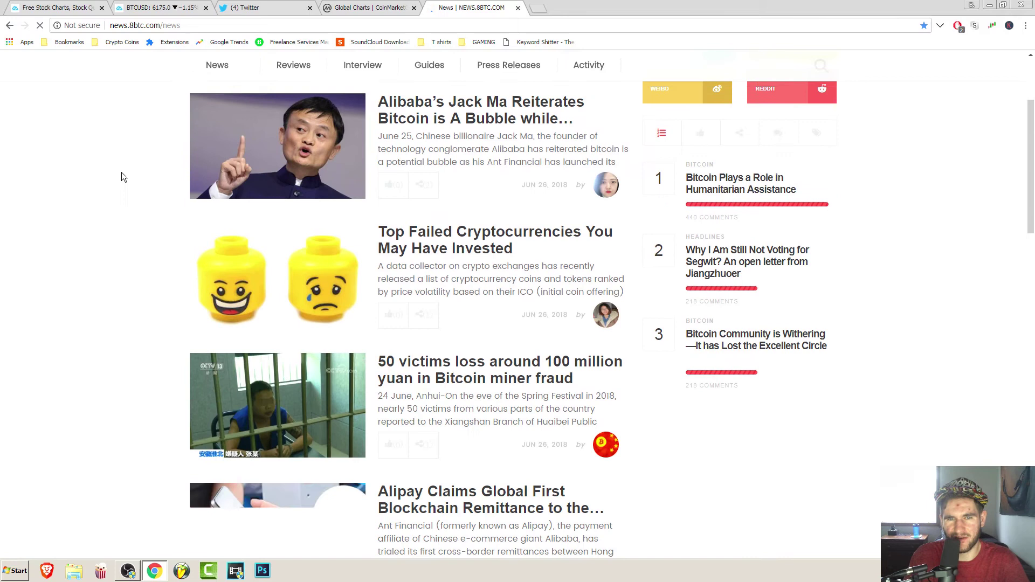
pyautogui.scroll(2, 122, 173)
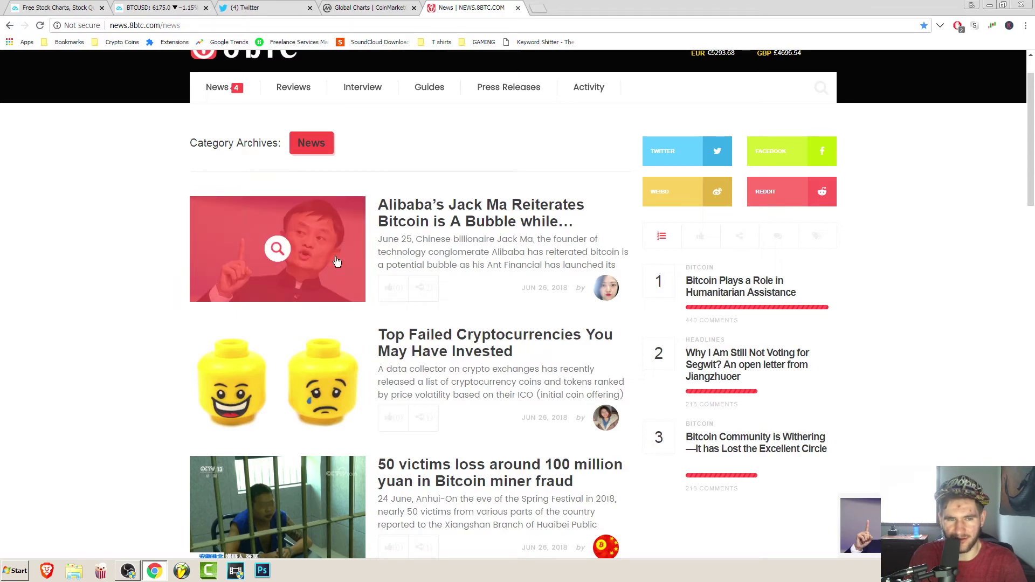
# - Dismiss the trading guide ad on the Bitcoin chart, then scroll the 8BTC news listing
pyautogui.click(177, 8)
pyautogui.scroll(-10, 398, 266)
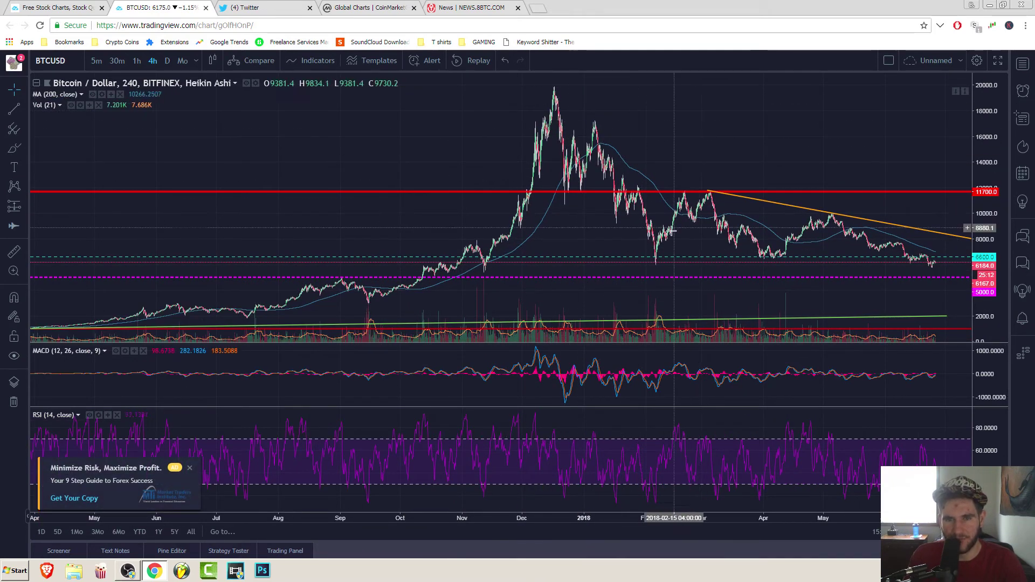
pyautogui.click(189, 467)
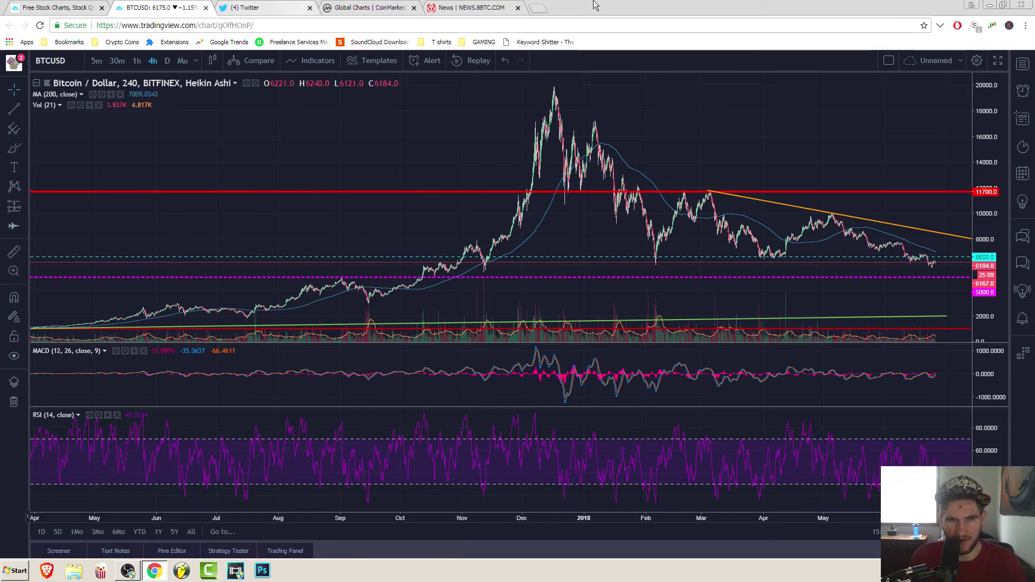
pyautogui.click(475, 7)
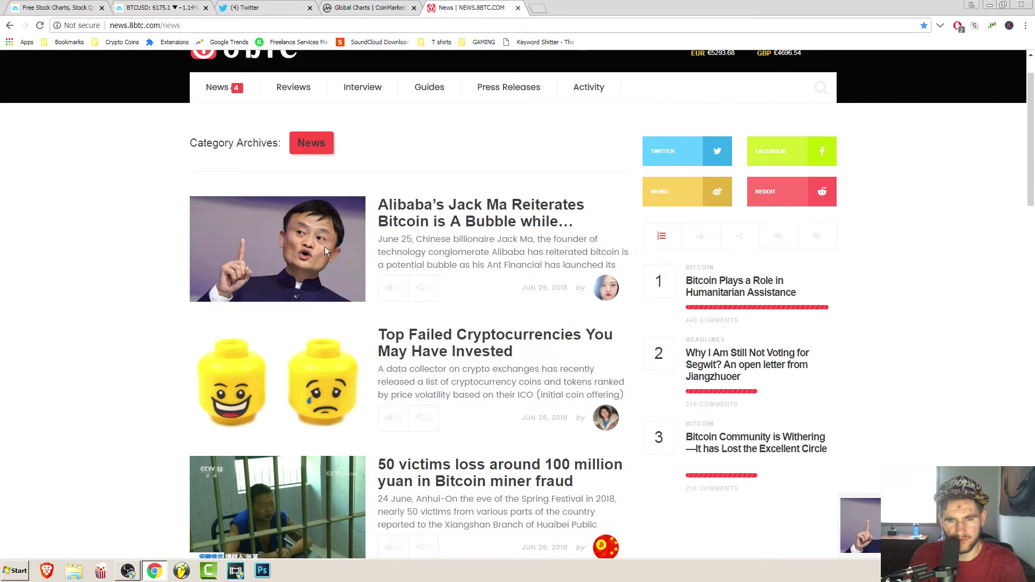
pyautogui.scroll(-5, 134, 402)
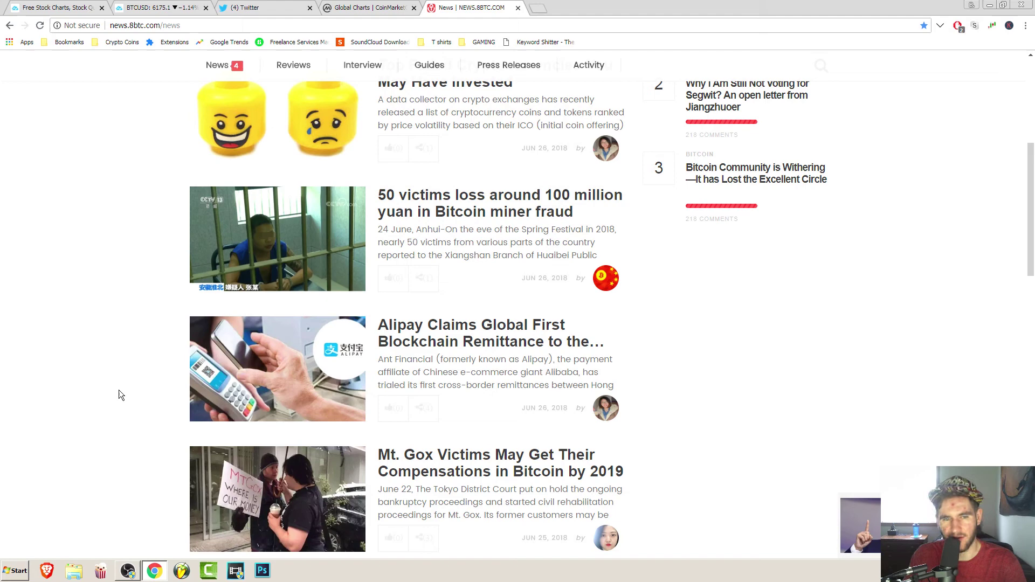
pyautogui.scroll(-1, 118, 390)
pyautogui.scroll(-3, 120, 391)
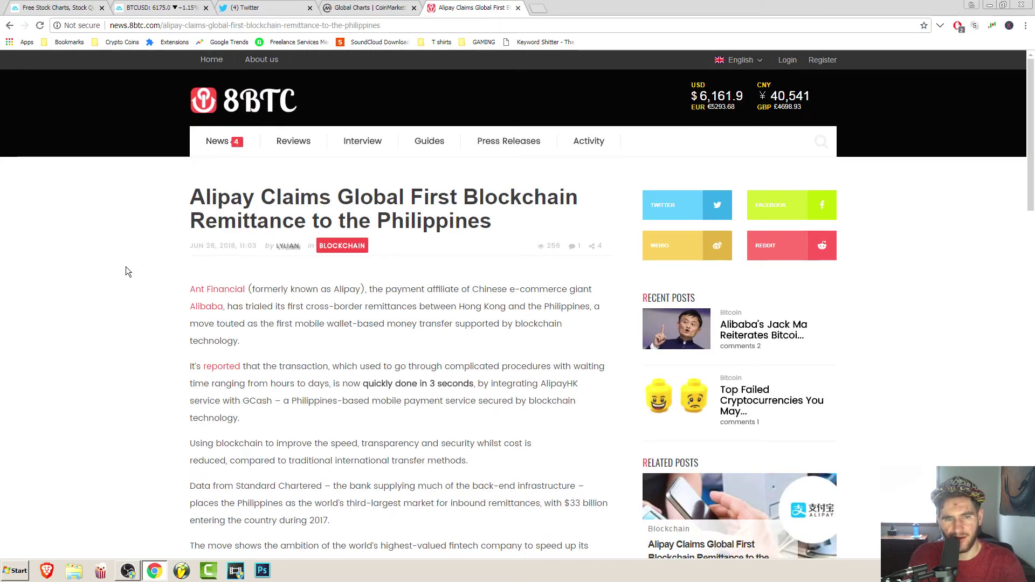
pyautogui.scroll(-1, 125, 268)
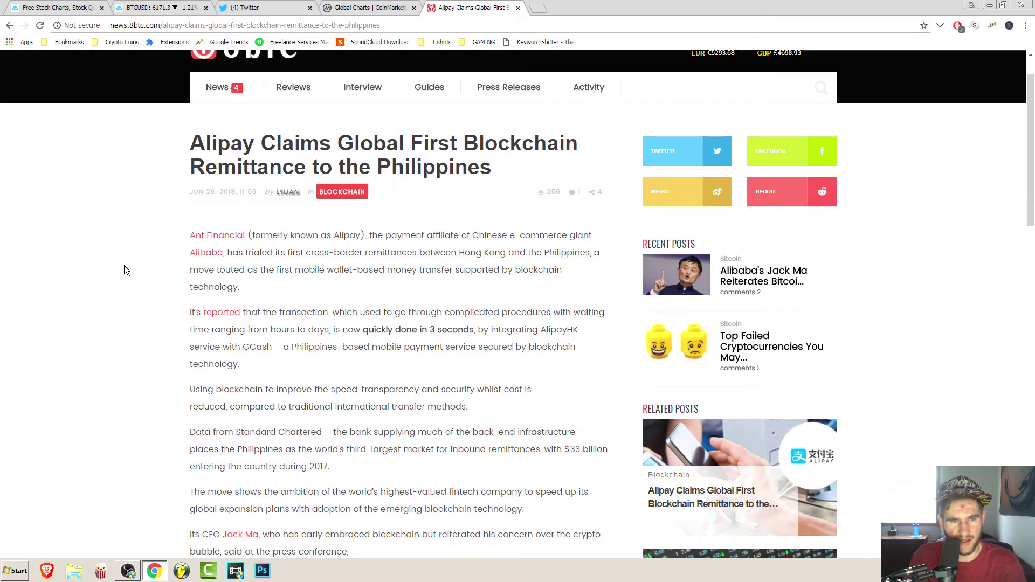
pyautogui.scroll(-2, 124, 266)
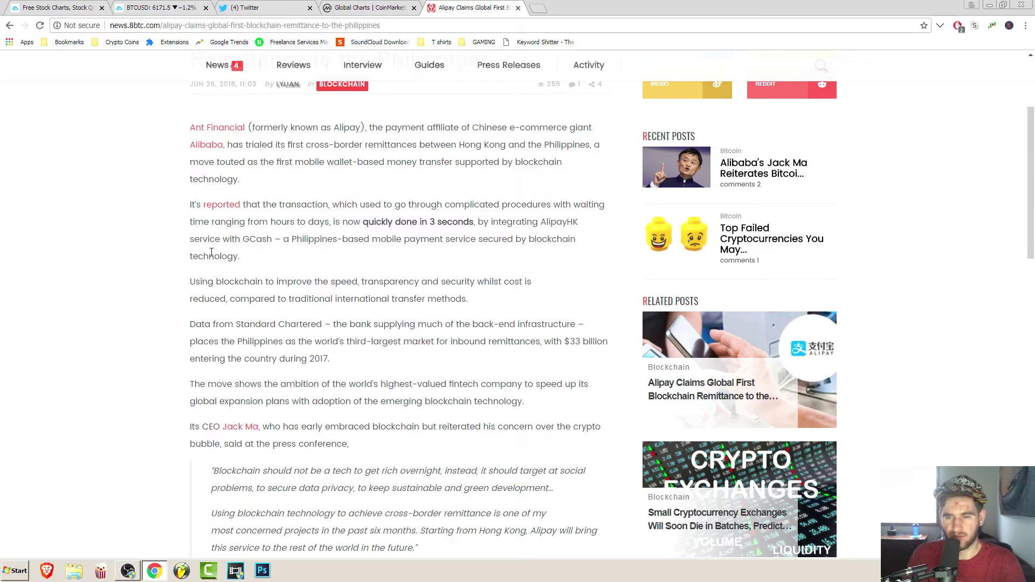
pyautogui.scroll(-5, 211, 253)
pyautogui.scroll(8, 202, 252)
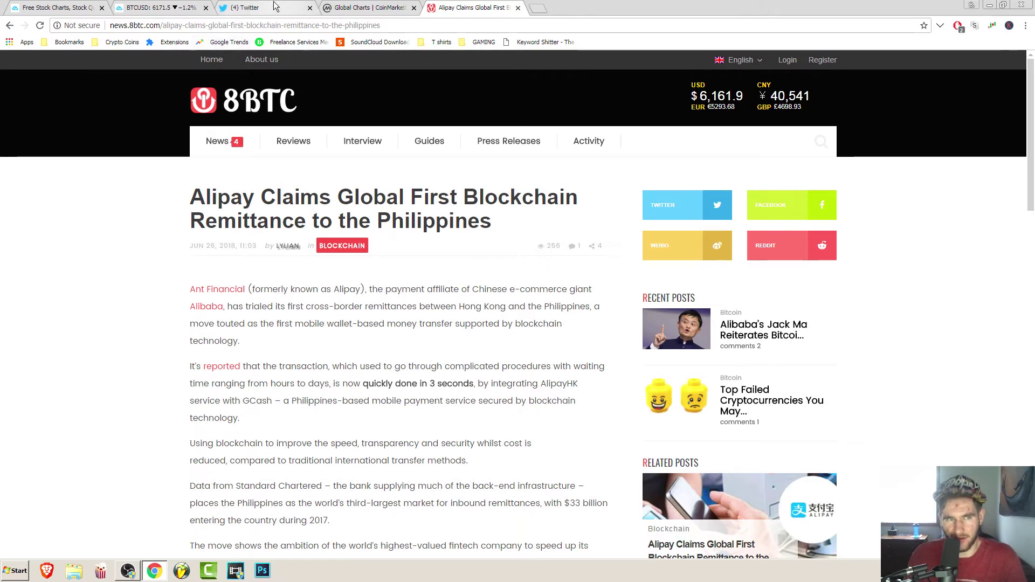
# - Return to the BTCUSD chart, zoom, and select the magenta dashed support line
pyautogui.click(203, 5)
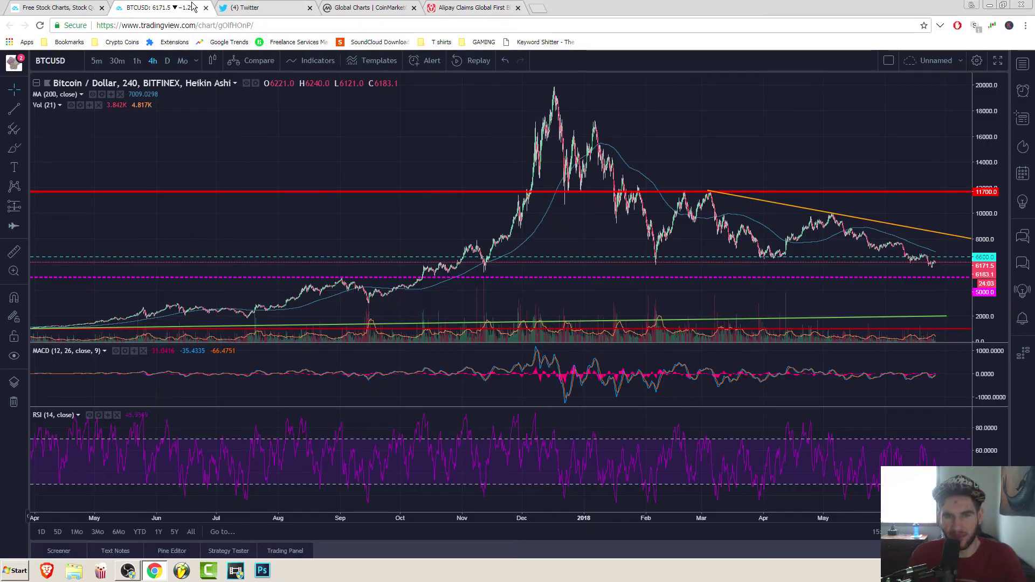
pyautogui.scroll(3, 599, 302)
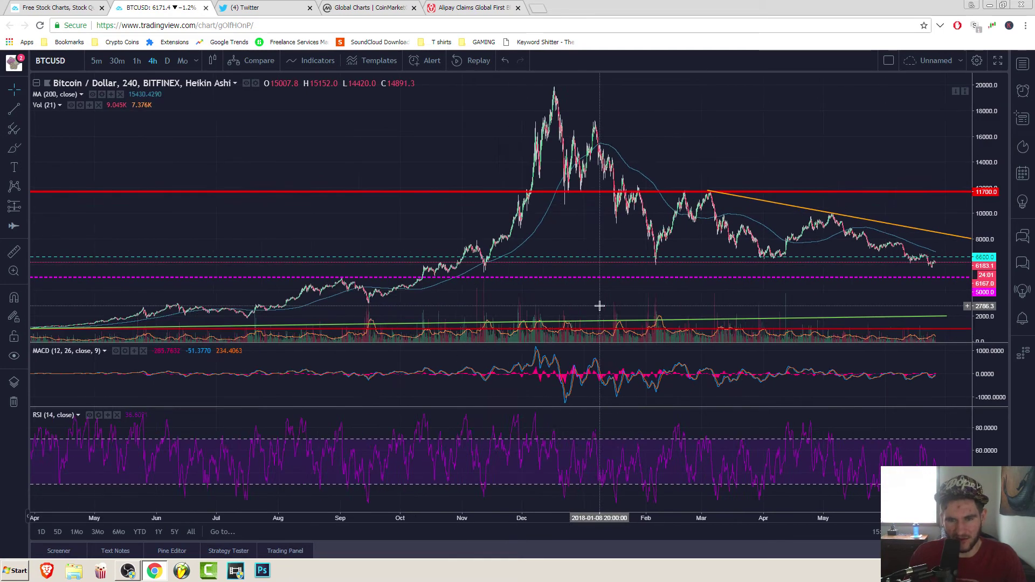
pyautogui.scroll(1, 598, 306)
pyautogui.scroll(-2, 596, 305)
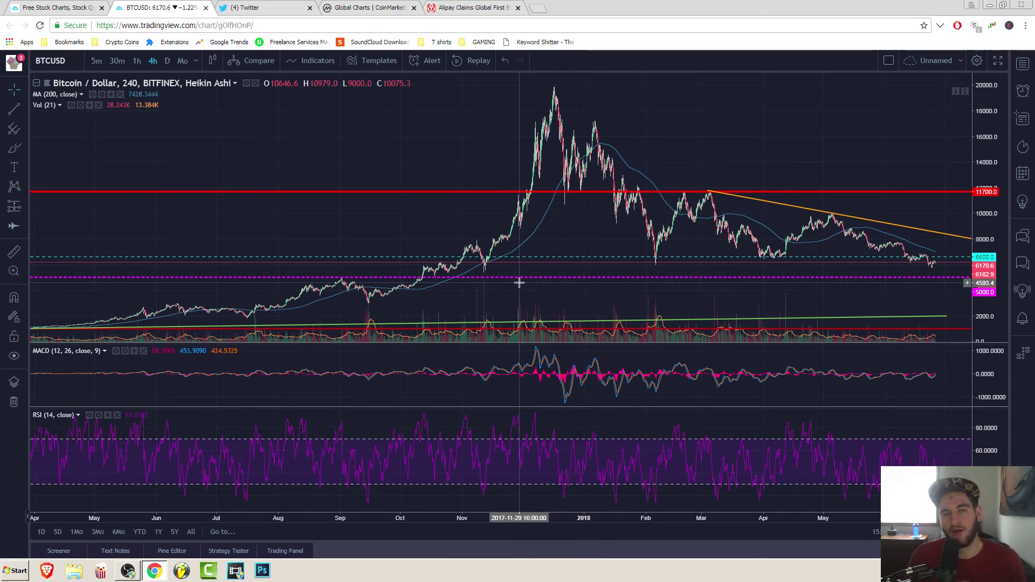
pyautogui.click(430, 276)
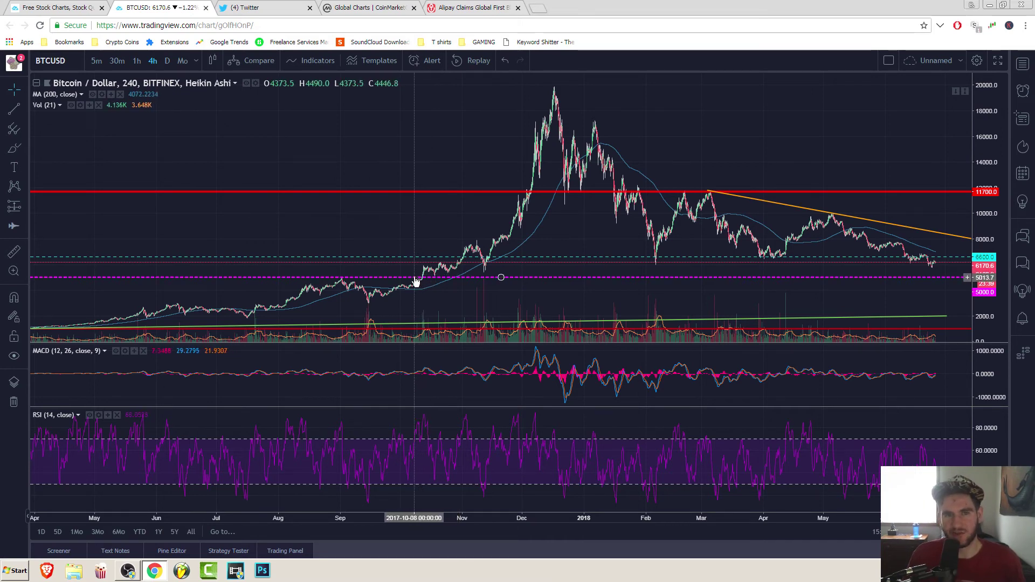
pyautogui.scroll(-1, 612, 245)
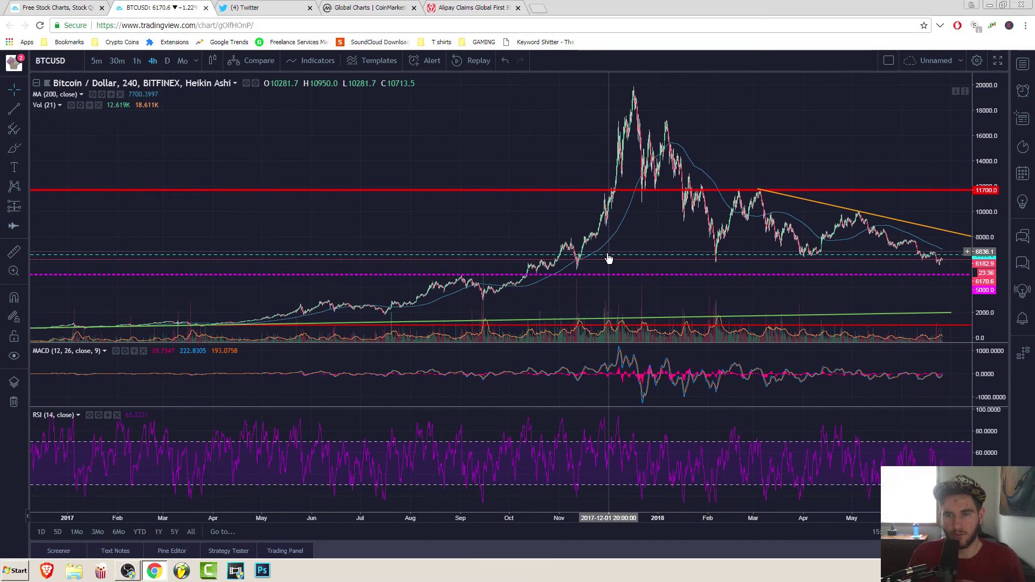
pyautogui.scroll(5, 598, 261)
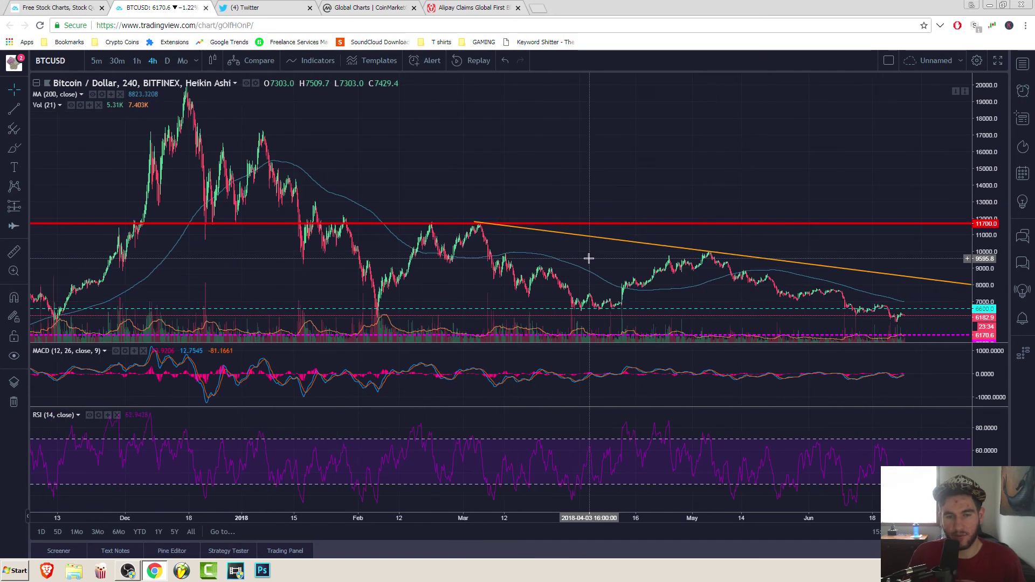
pyautogui.scroll(-3, 585, 260)
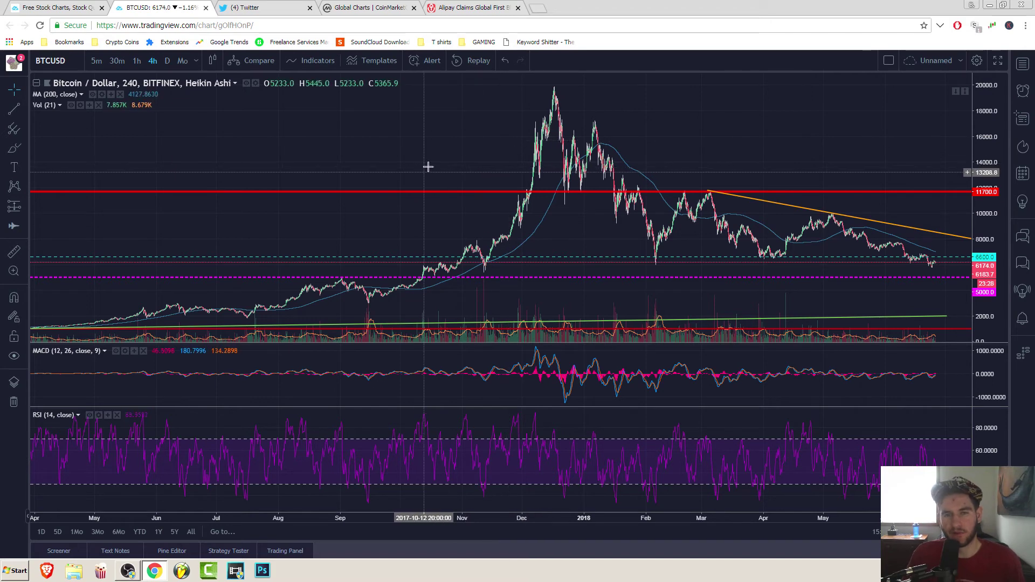
# - Pan the chart to show July 2017 through June 2018 with empty space on the right
pyautogui.moveTo(470, 147); pyautogui.dragTo(185, 143)
pyautogui.scroll(-2, 296, 155)
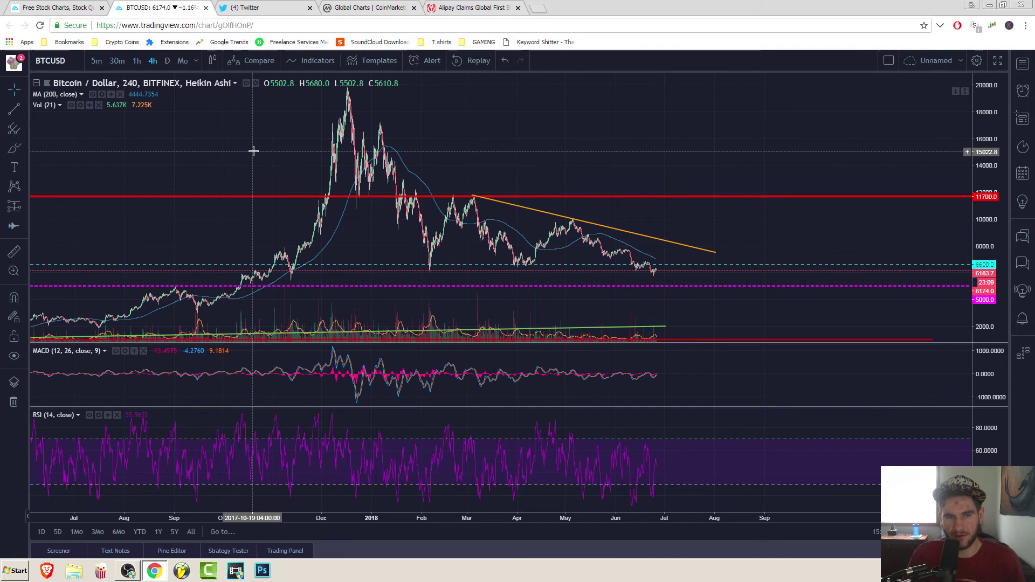
pyautogui.moveTo(532, 141); pyautogui.dragTo(420, 132)
pyautogui.moveTo(484, 151); pyautogui.dragTo(619, 151)
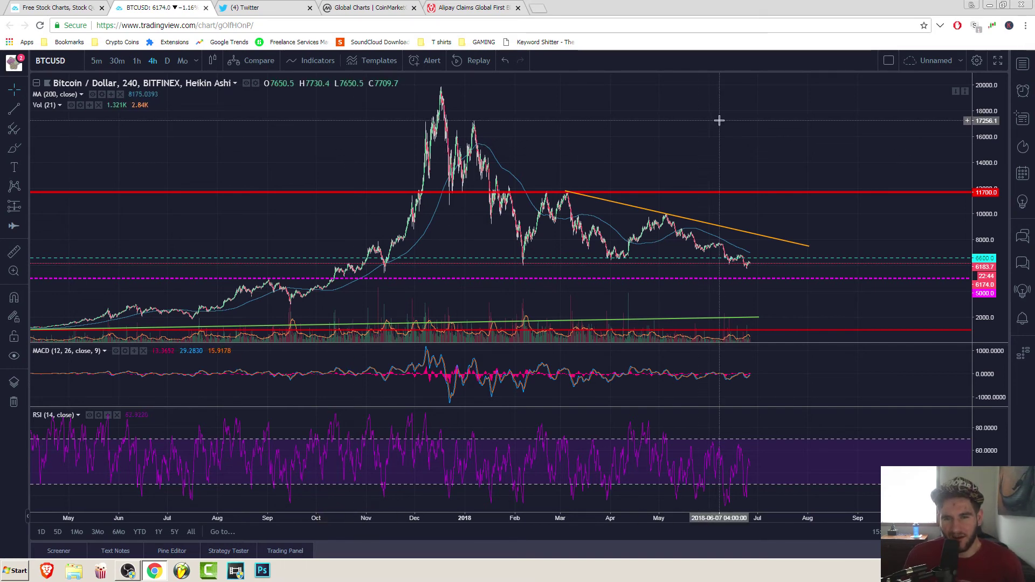
pyautogui.moveTo(677, 116); pyautogui.dragTo(529, 133)
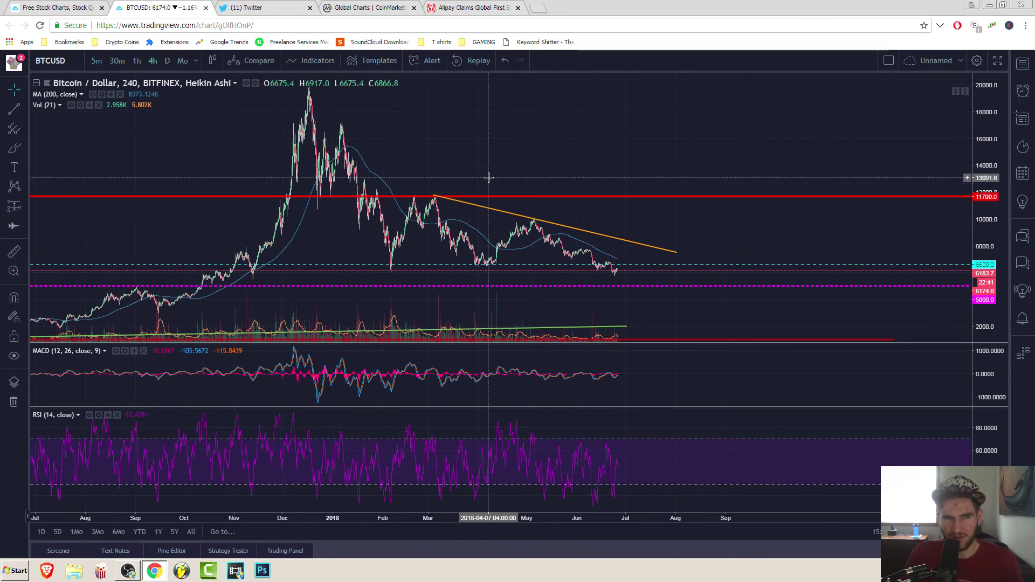
# - Close the 8BTC Alipay tab and open CoinMarketCap's Top 100 coin rankings
pyautogui.click(473, 8)
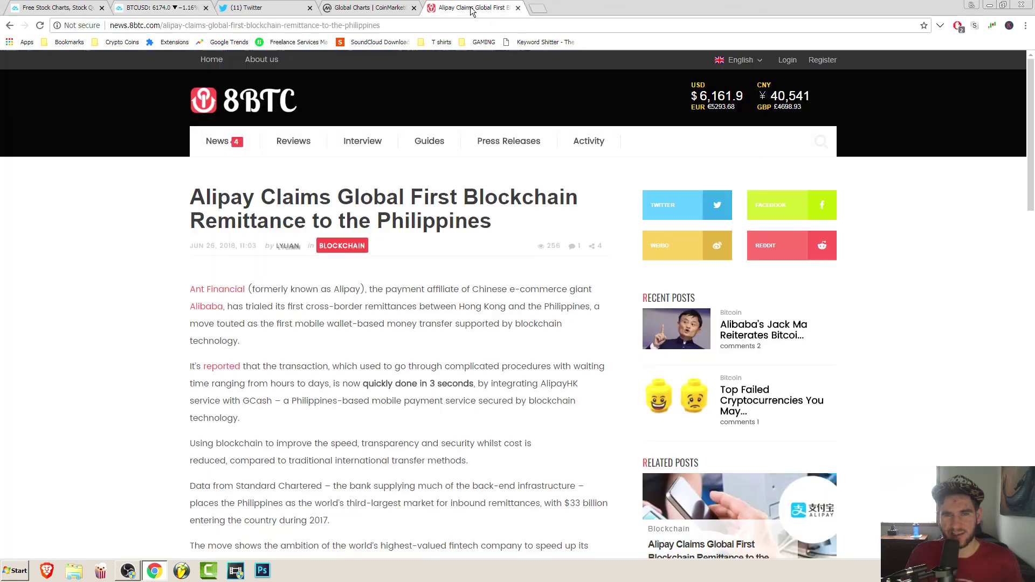
pyautogui.click(519, 8)
pyautogui.scroll(5, 426, 155)
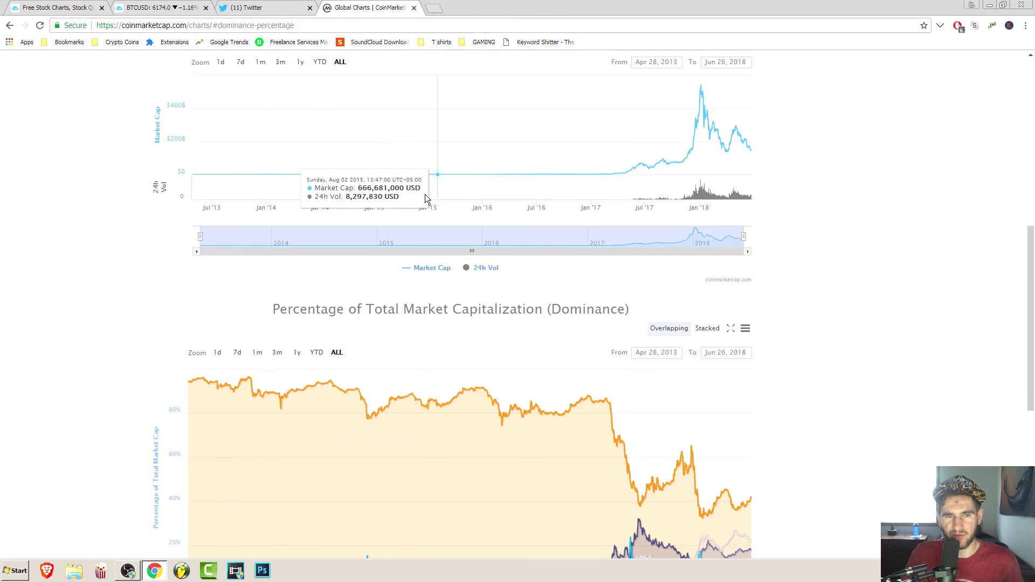
pyautogui.scroll(9, 373, 205)
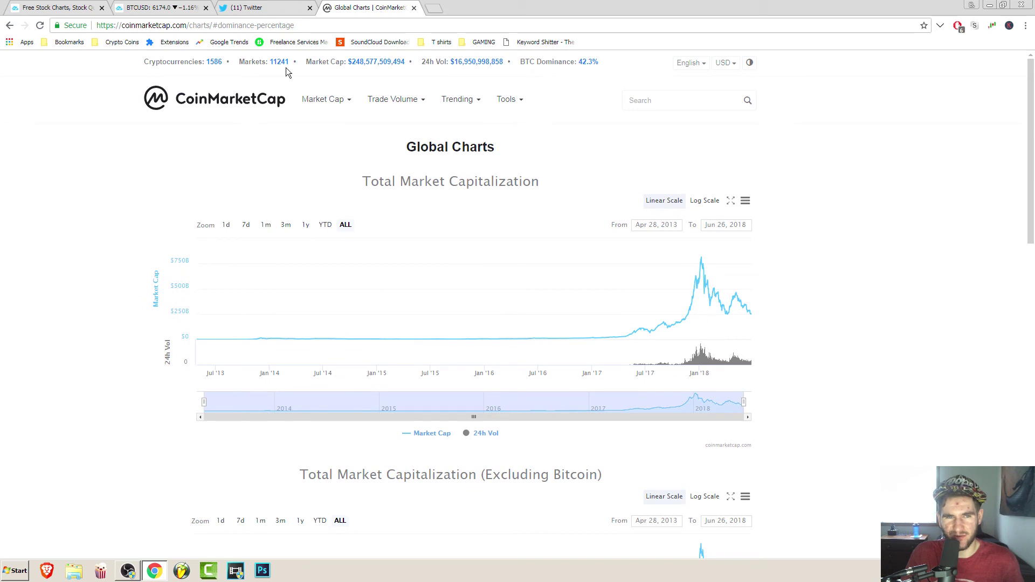
pyautogui.click(372, 62)
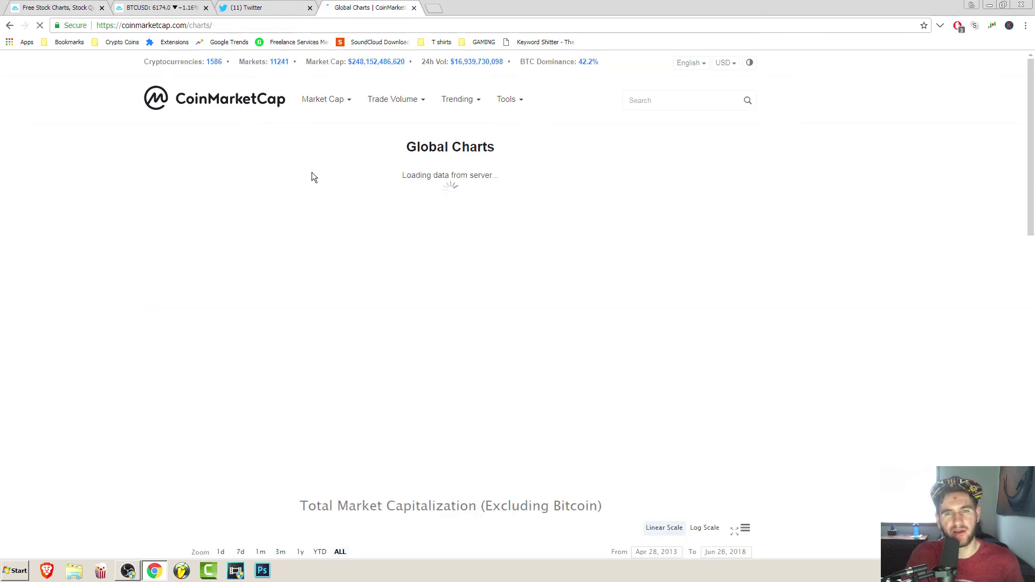
pyautogui.click(216, 97)
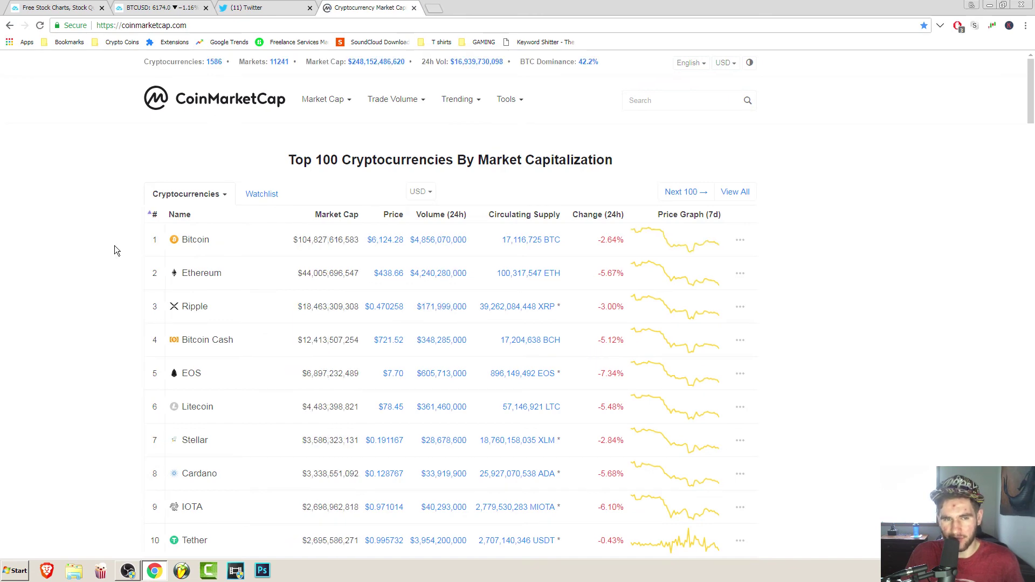
# - Review the top of the table, with Bitcoin at $6,124.28, down 2.64%
pyautogui.scroll(-3, 113, 249)
pyautogui.scroll(3, 111, 249)
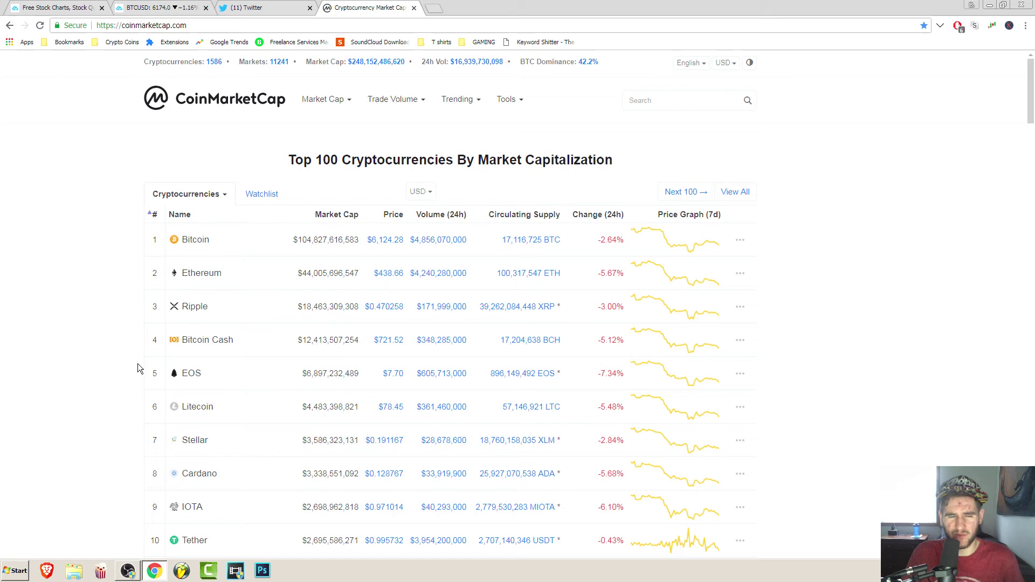
pyautogui.scroll(-5, 128, 366)
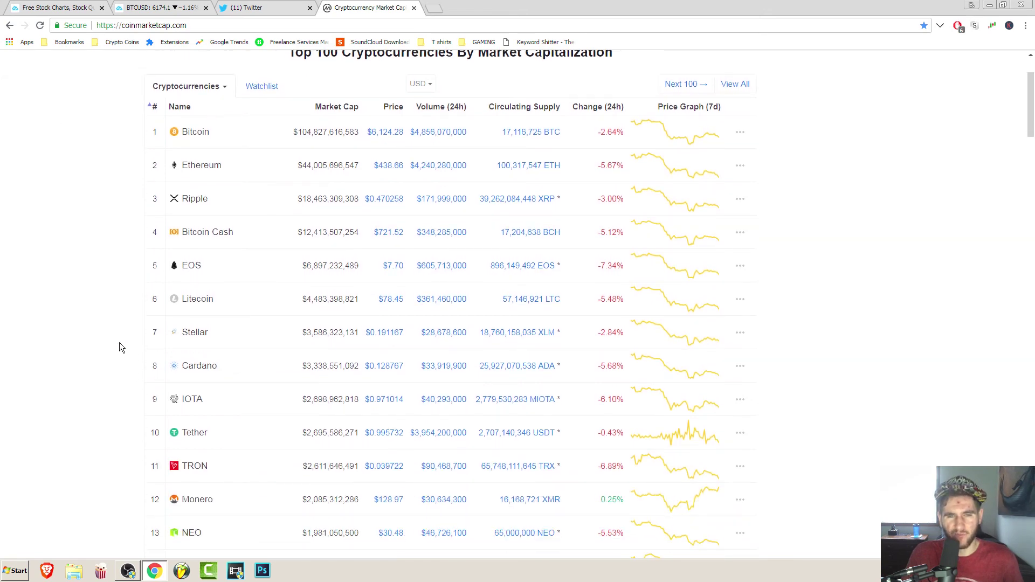
pyautogui.scroll(5, 114, 342)
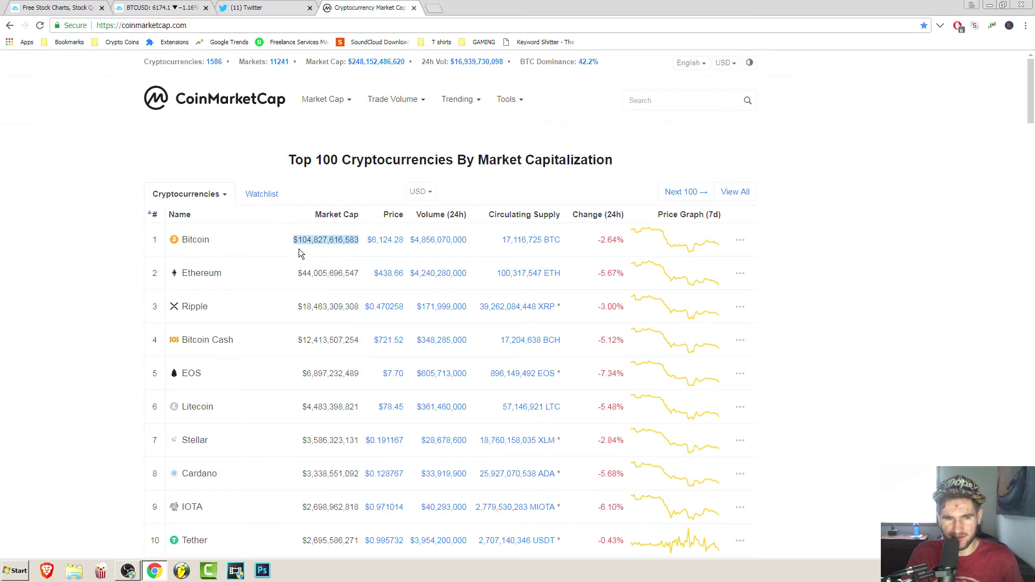
pyautogui.click(122, 246)
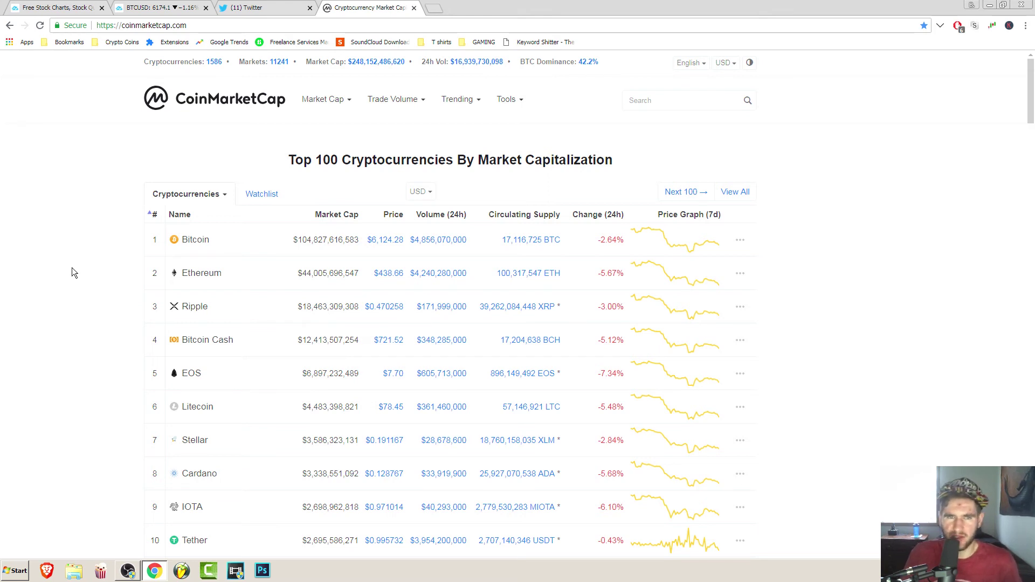
# - Scroll down through the rest of the Top 100 list and back up
pyautogui.scroll(-4, 67, 274)
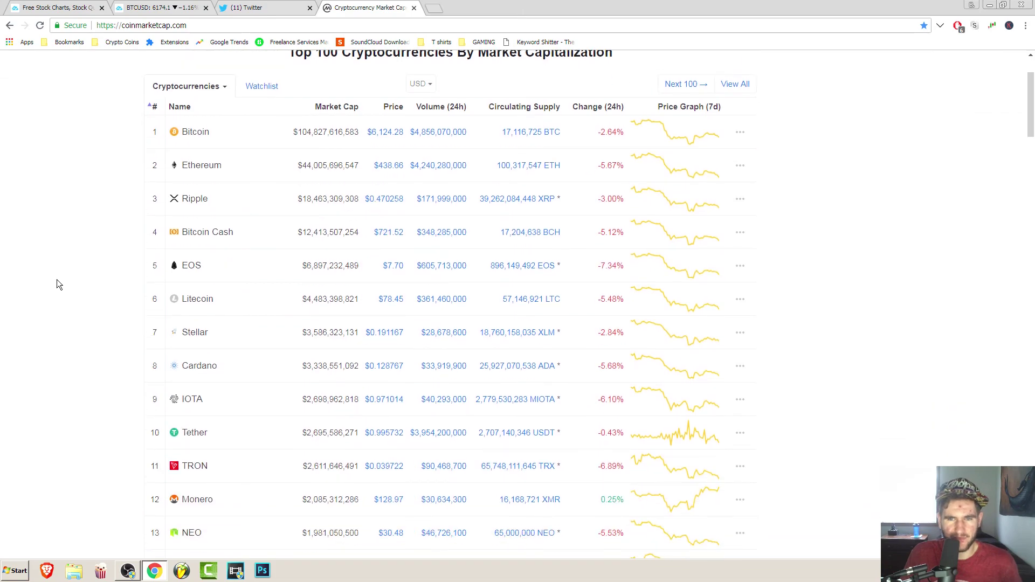
pyautogui.scroll(-17, 54, 287)
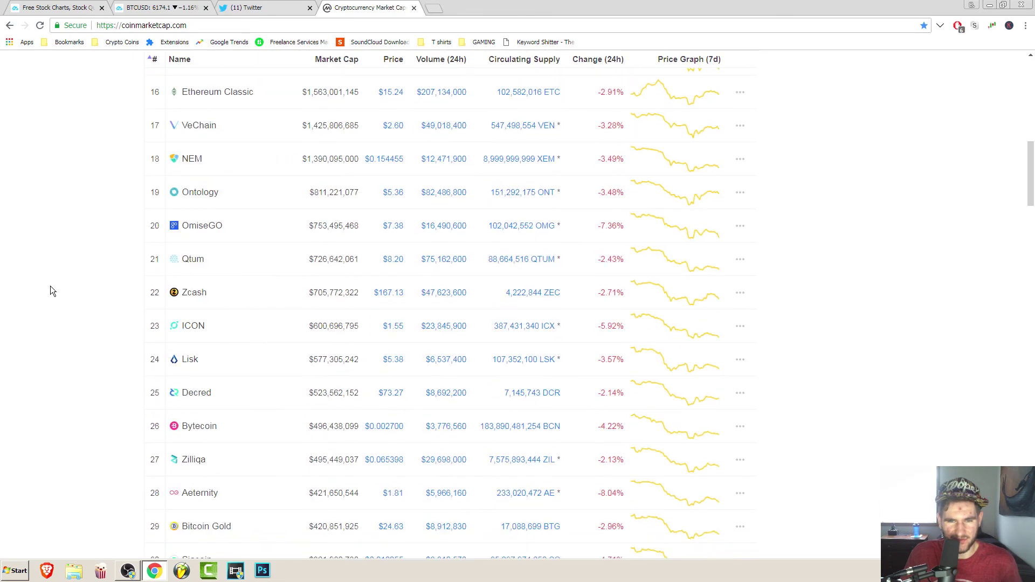
pyautogui.scroll(-11, 53, 286)
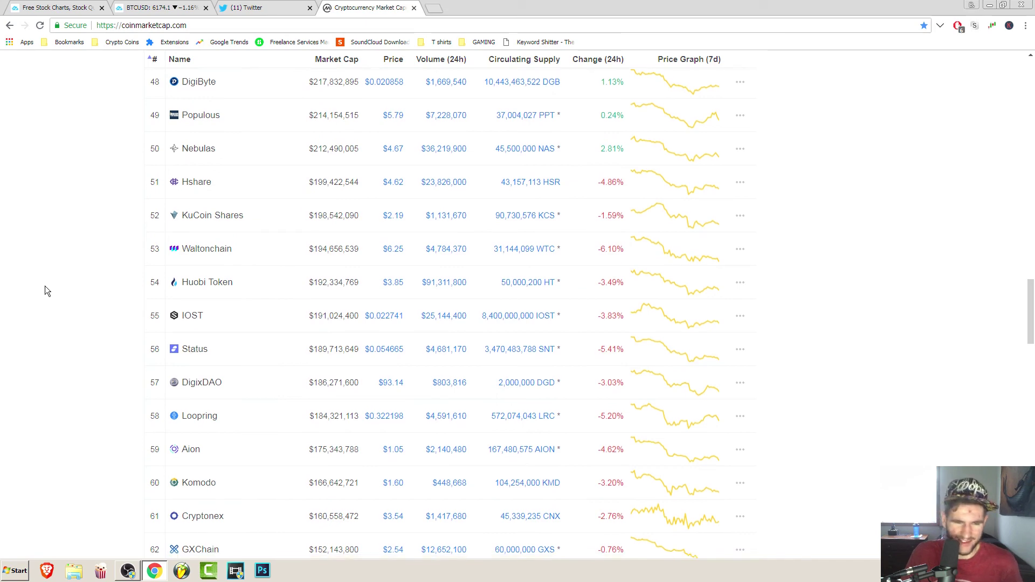
pyautogui.scroll(-8, 44, 286)
pyautogui.scroll(-3, 44, 284)
pyautogui.scroll(-6, 40, 287)
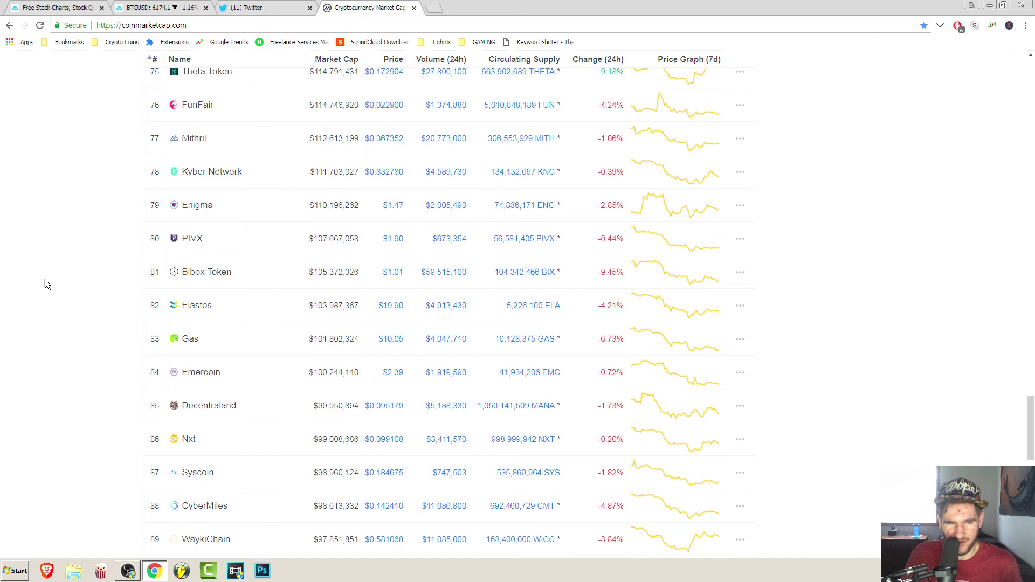
pyautogui.scroll(-4, 86, 394)
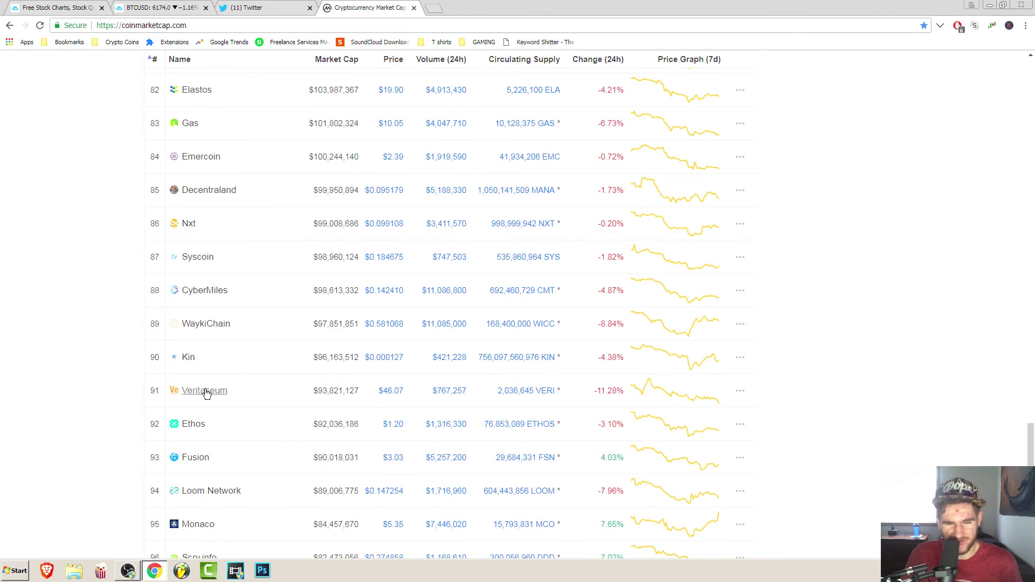
pyautogui.scroll(-4, 195, 395)
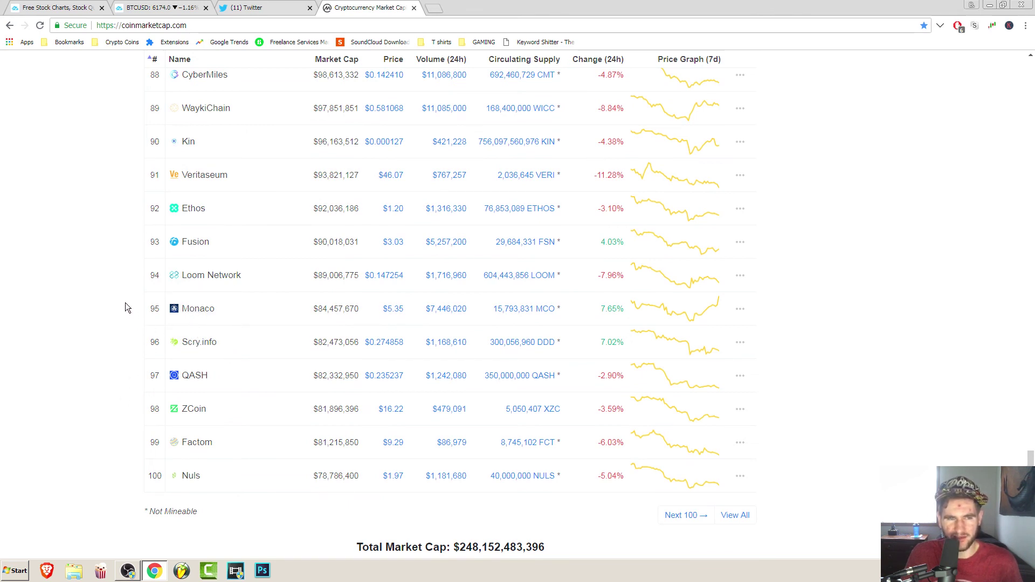
pyautogui.scroll(-5, 124, 308)
pyautogui.scroll(15, 124, 313)
pyautogui.scroll(20, 123, 317)
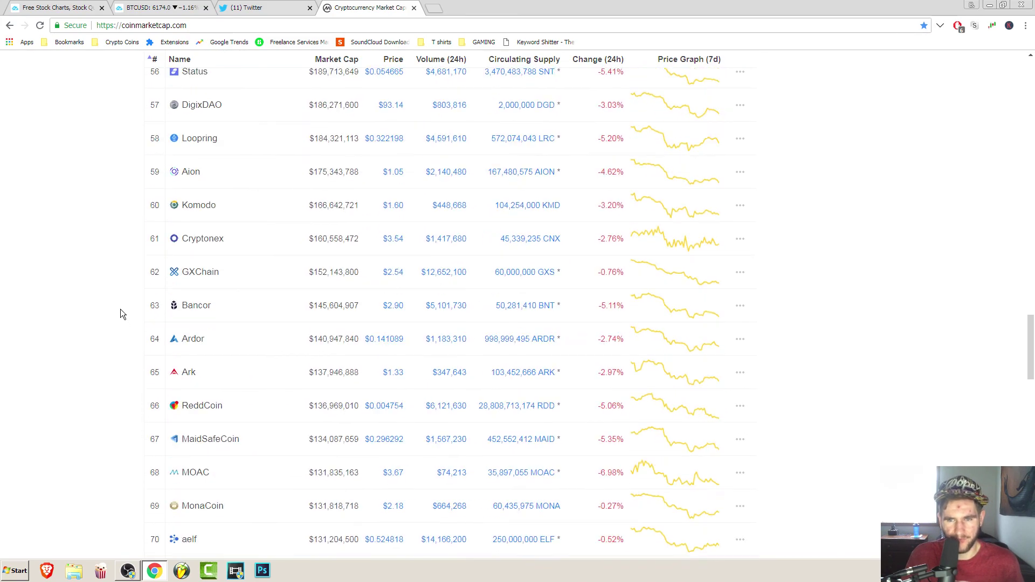
pyautogui.scroll(12, 121, 306)
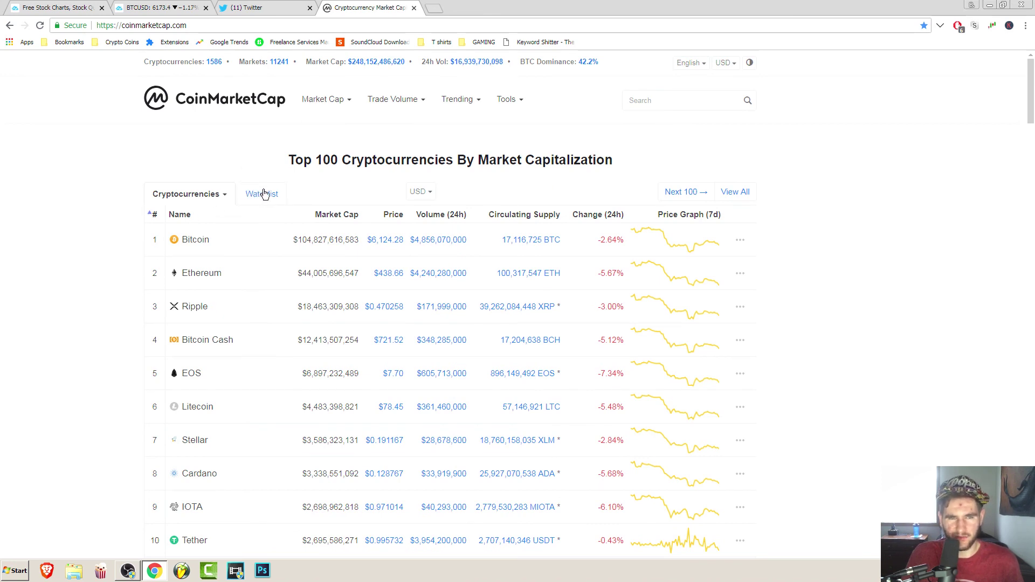
# - Open the empty CoinMarketCap Watchlist from above the Top 100 table
pyautogui.click(263, 195)
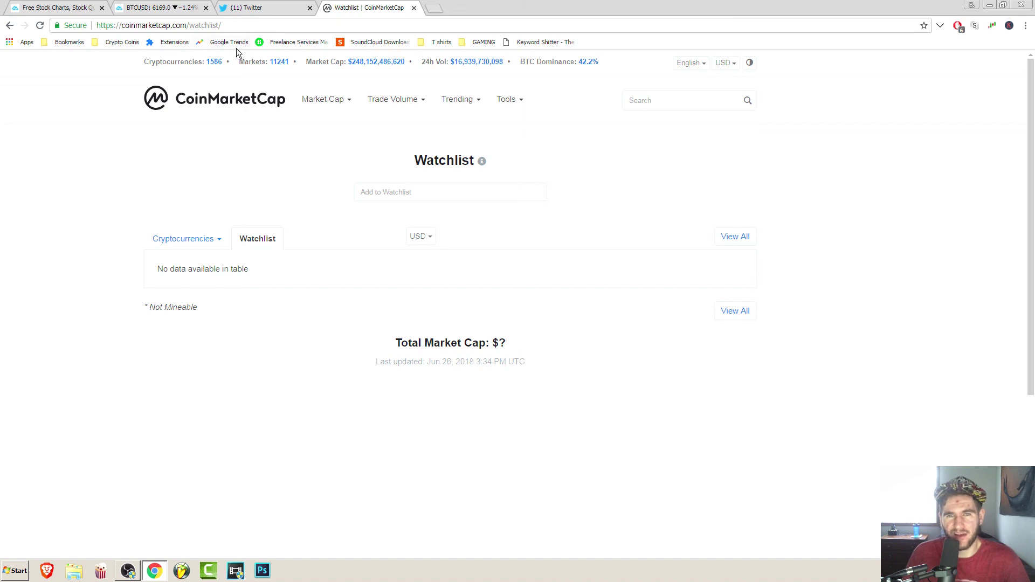
# - Load the 11 new tweets, view your Twitter profile, then return to the BTCUSD chart
pyautogui.click(261, 8)
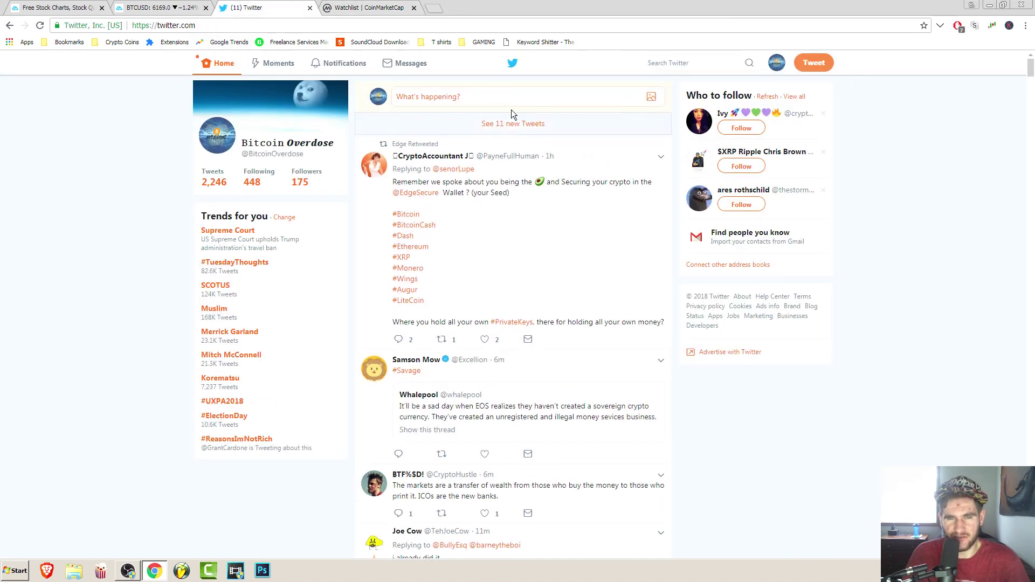
pyautogui.click(548, 127)
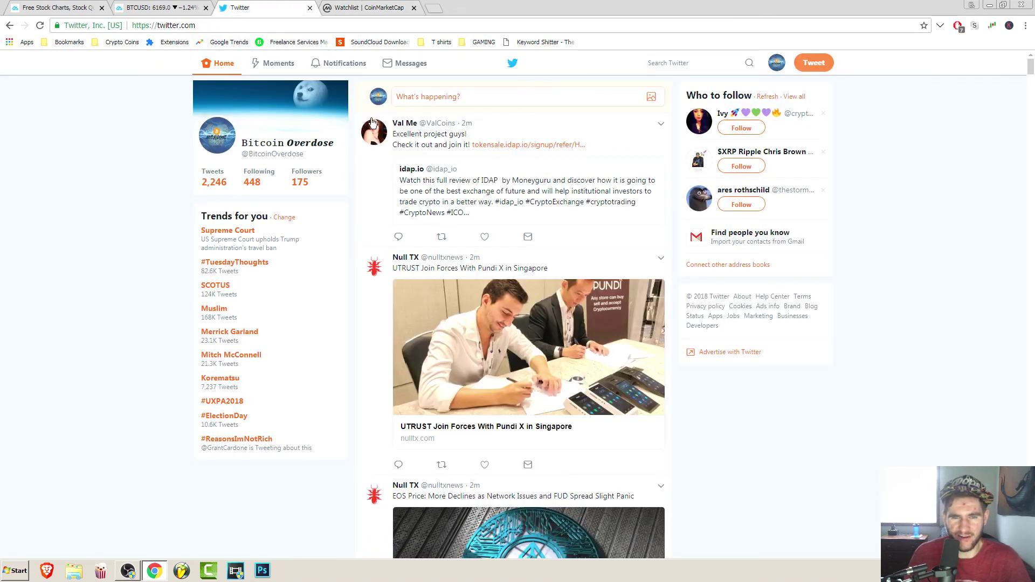
pyautogui.click(276, 156)
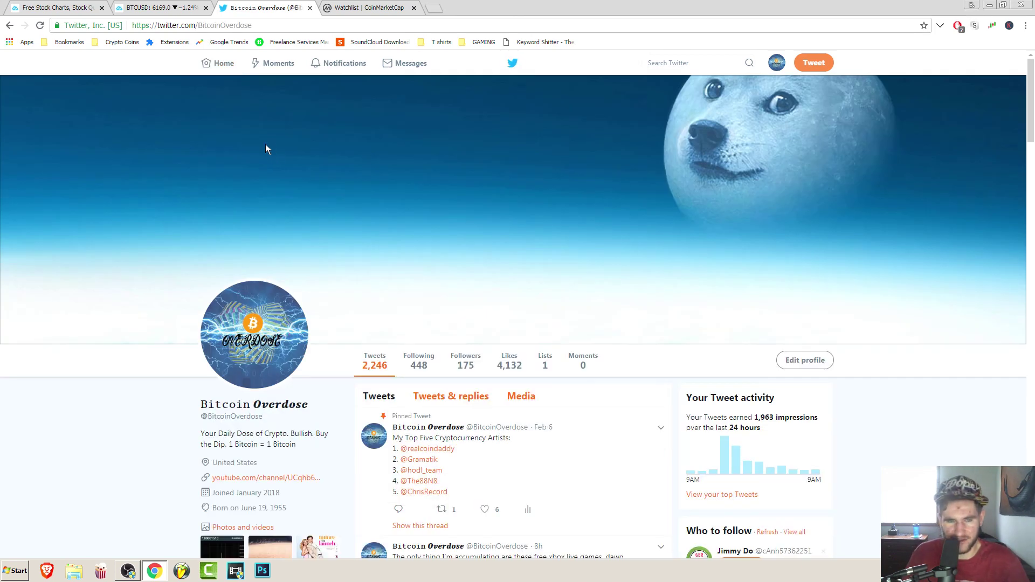
pyautogui.scroll(-3, 151, 263)
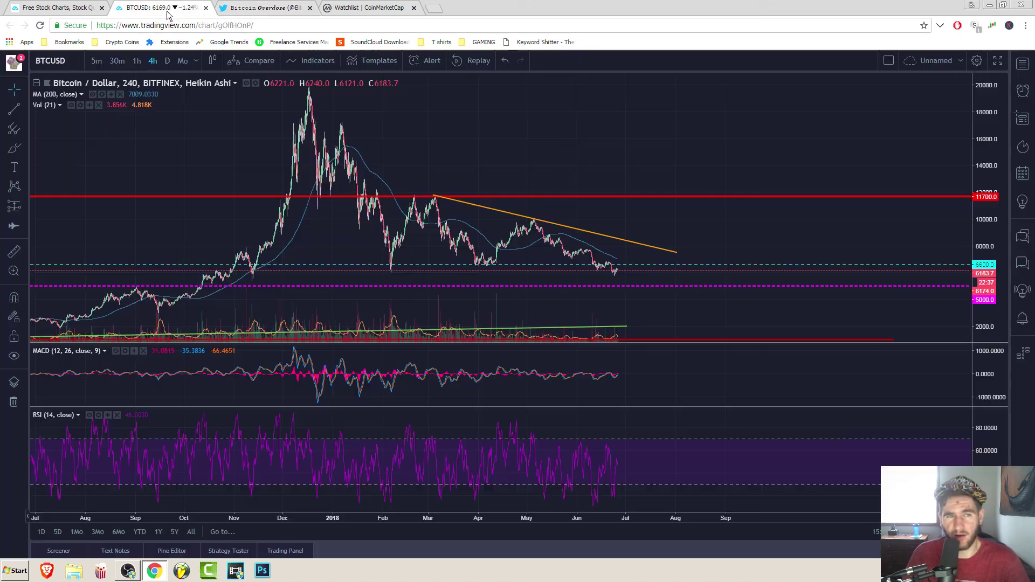
pyautogui.click(168, 10)
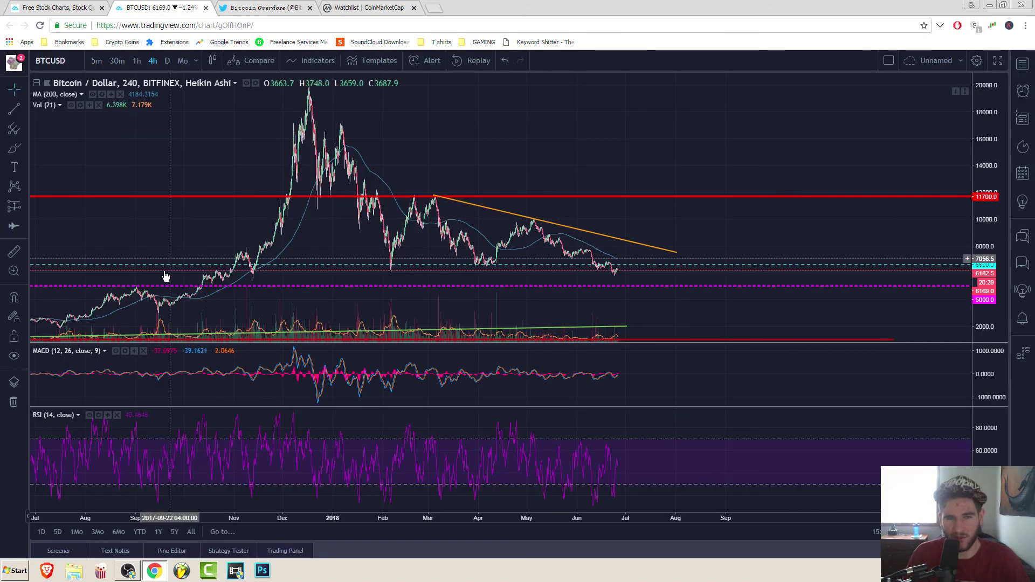